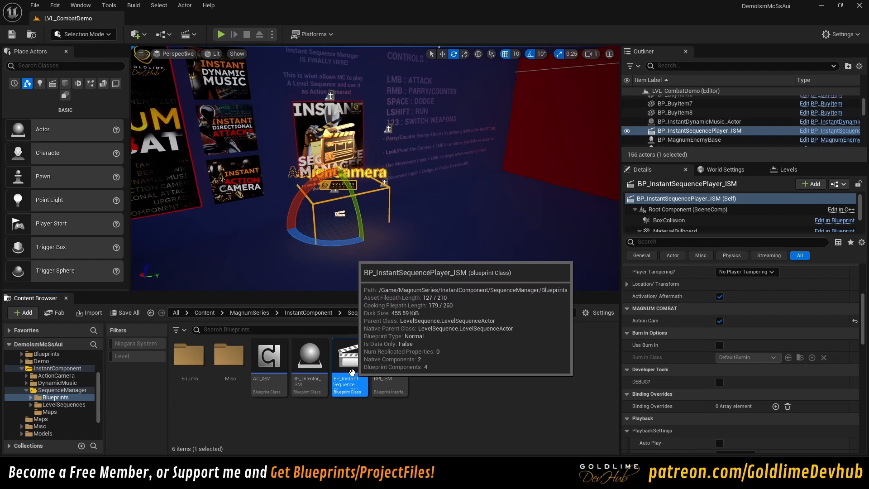
Step: Place a BP_InstantSequencePlayer_ISM actor in the blue area beside the existing one and enable its Action Cam option
drag(352, 371, 482, 240)
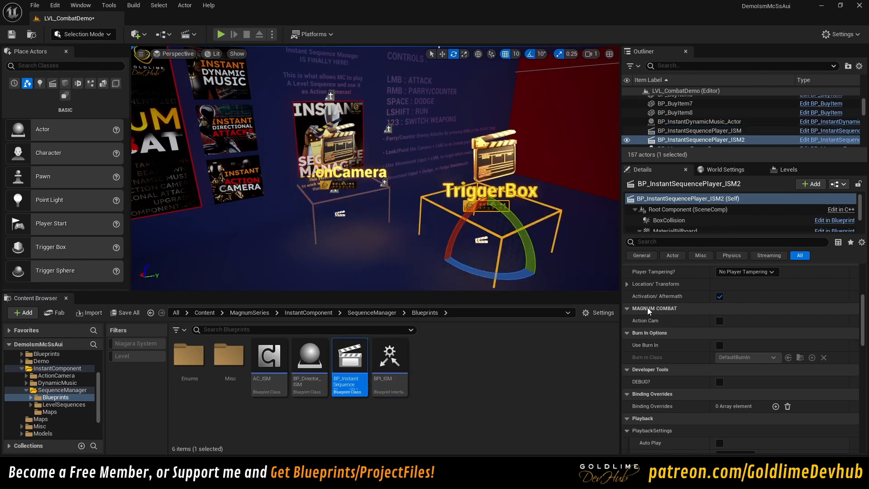
scroll(713, 332, up, 4)
scroll(678, 353, up, 2)
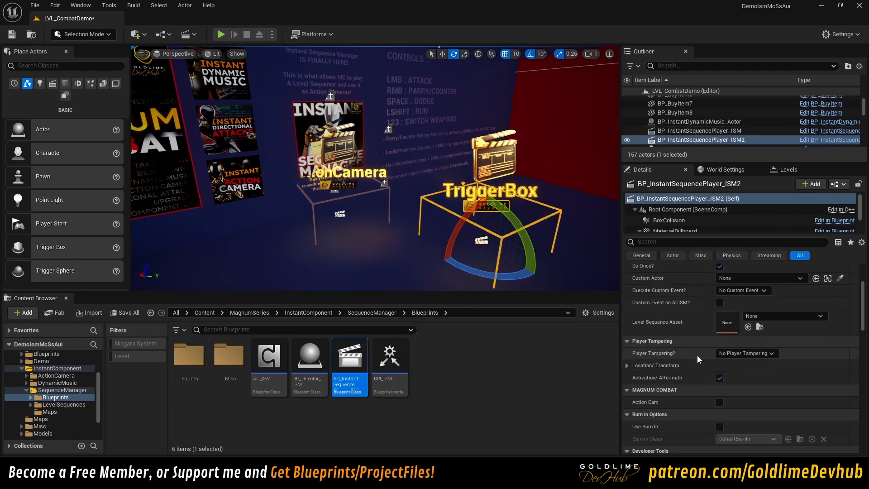
scroll(698, 356, down, 4)
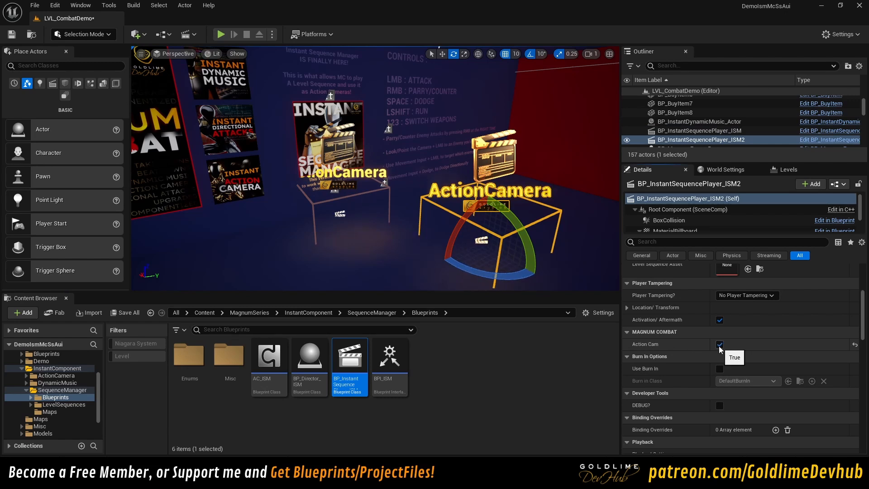
scroll(718, 348, down, 18)
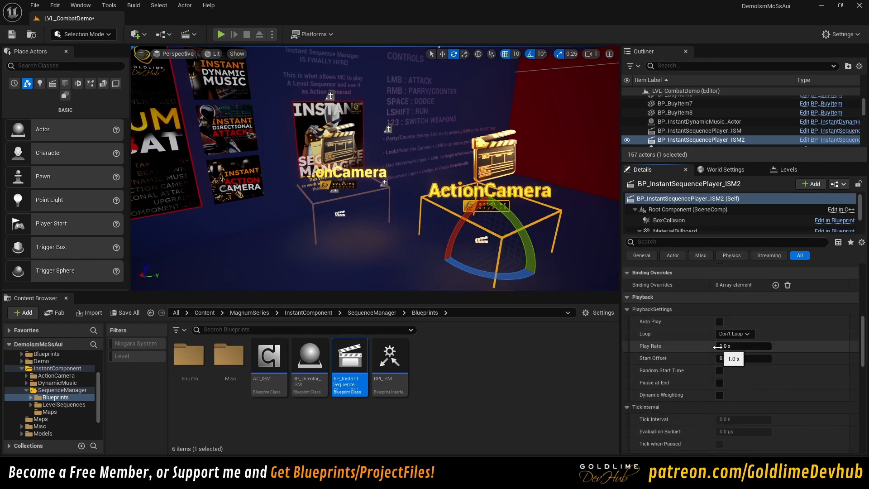
Step: Set the placed actor's Transform Origin Actor to the actor itself, and delete the actor after viewing it
click(840, 377)
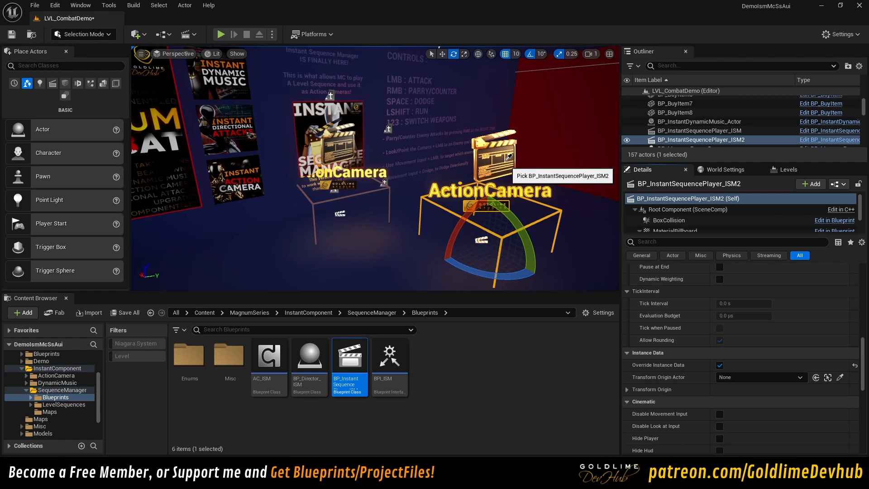
click(507, 158)
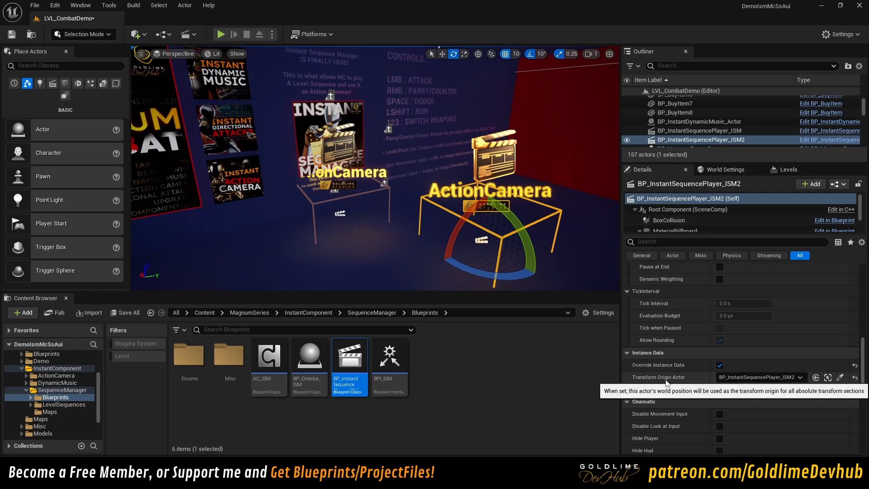
key(f)
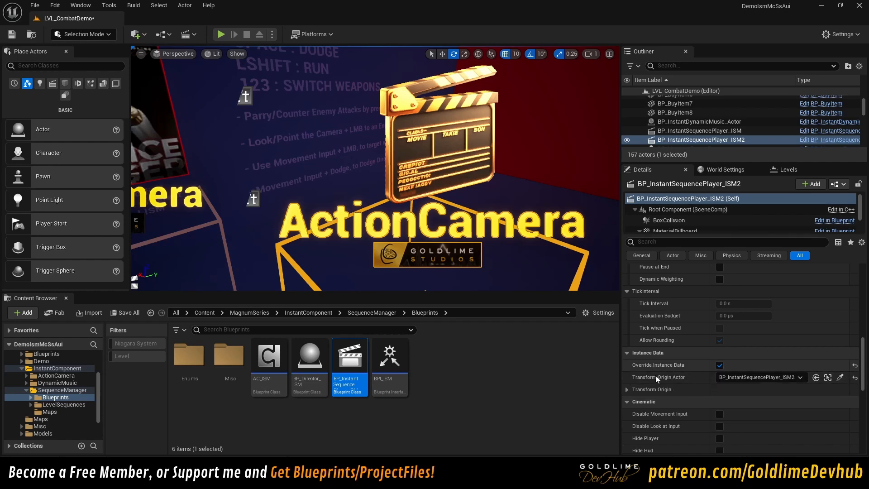
right_drag(475, 186, 424, 240)
key(w)
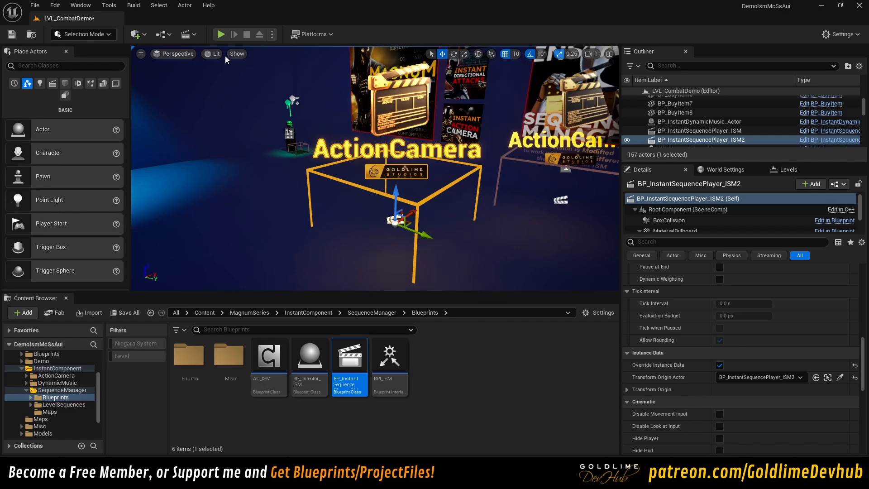
key(Delete)
Step: Place a BP_InstantSequencePlayer_ISM actor on the red floor facing the green and red spotlights
right_drag(439, 217, 614, 212)
right_drag(375, 190, 480, 193)
scroll(575, 190, up, 1)
key(w)
key(w)
drag(350, 357, 320, 202)
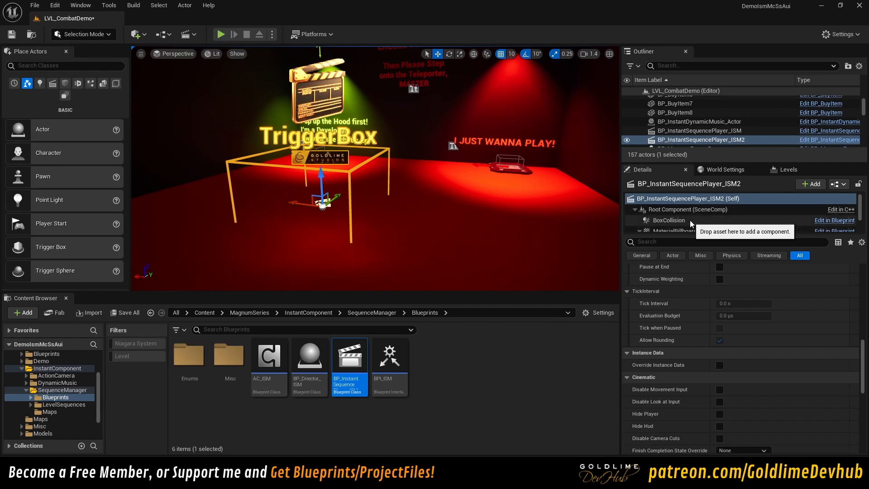
Step: Stretch the trigger actor's BoxCollision along X so it spans the red floor, and reposition the whole actor along X
click(669, 220)
scroll(716, 284, down, 5)
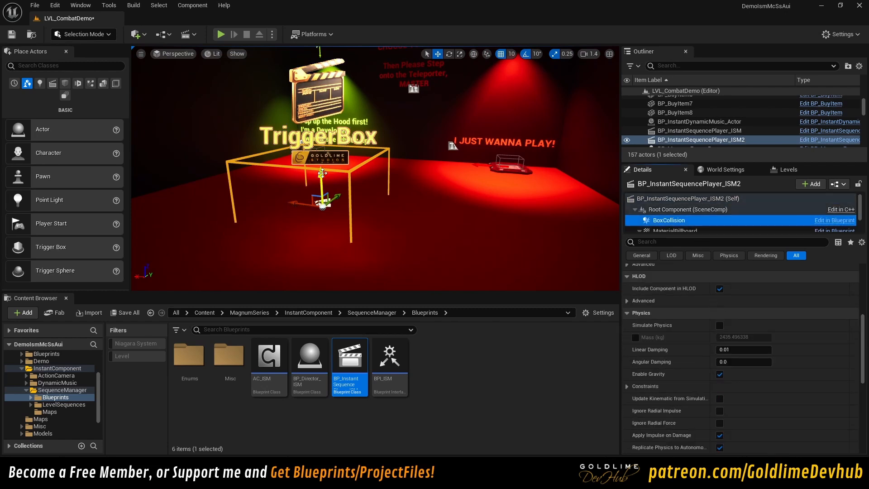
drag(301, 199, 186, 194)
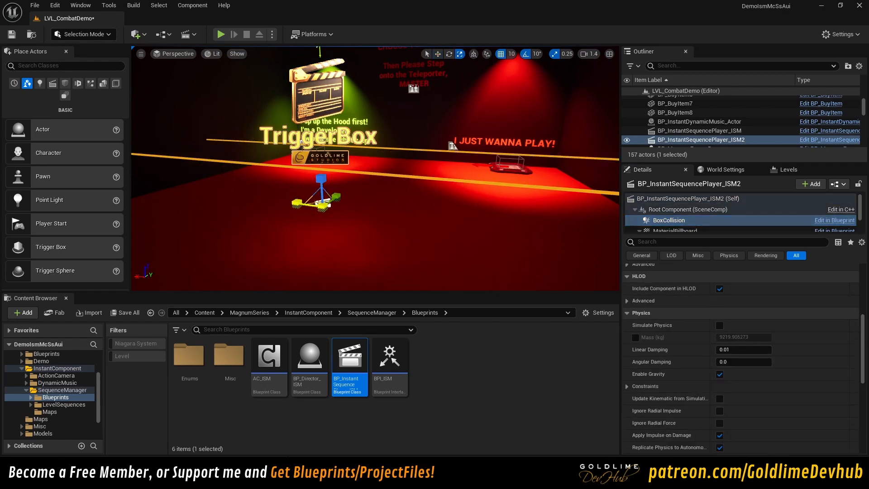
click(714, 200)
key(w)
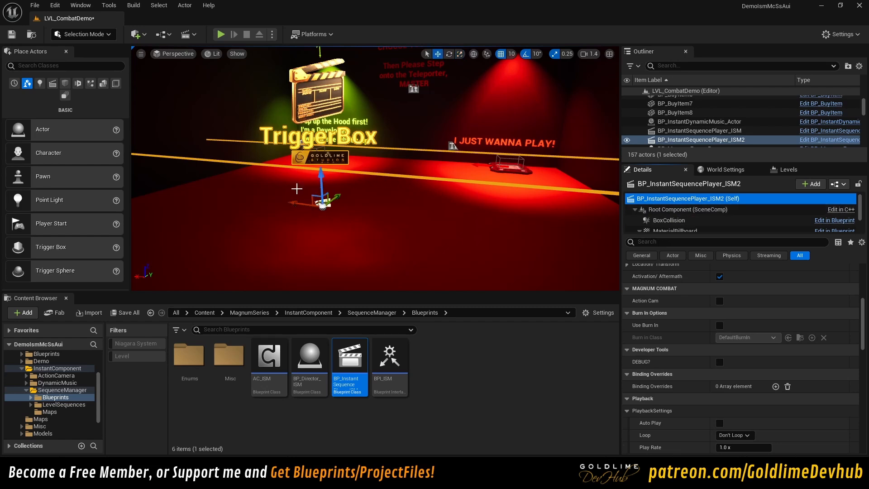
drag(295, 205, 383, 212)
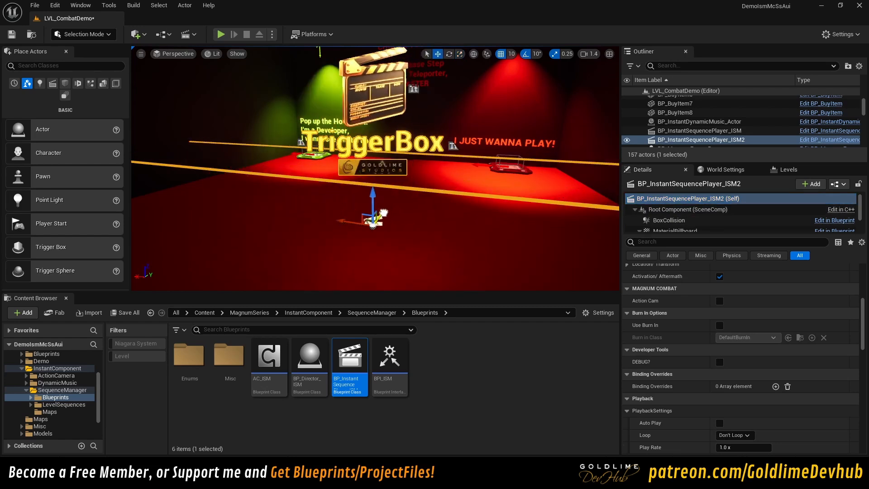
Step: Choose ByTrigger/Collision as the trigger actor's Blueprint Type
scroll(764, 332, up, 6)
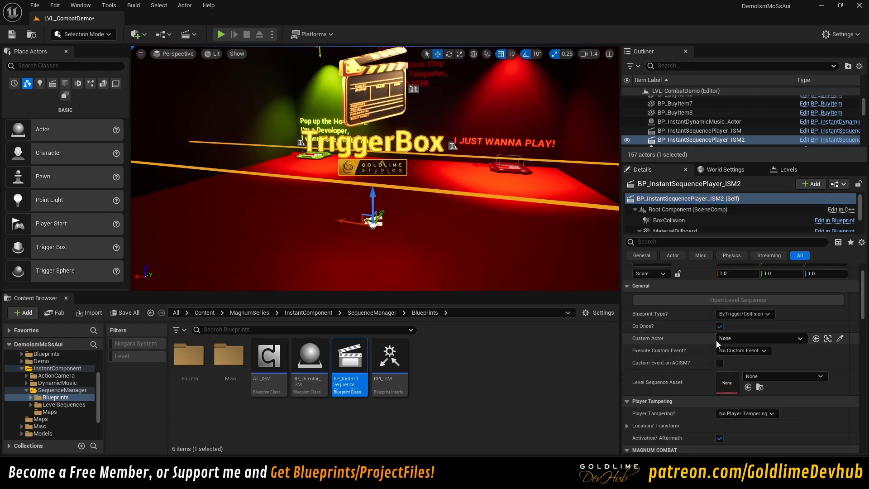
click(734, 315)
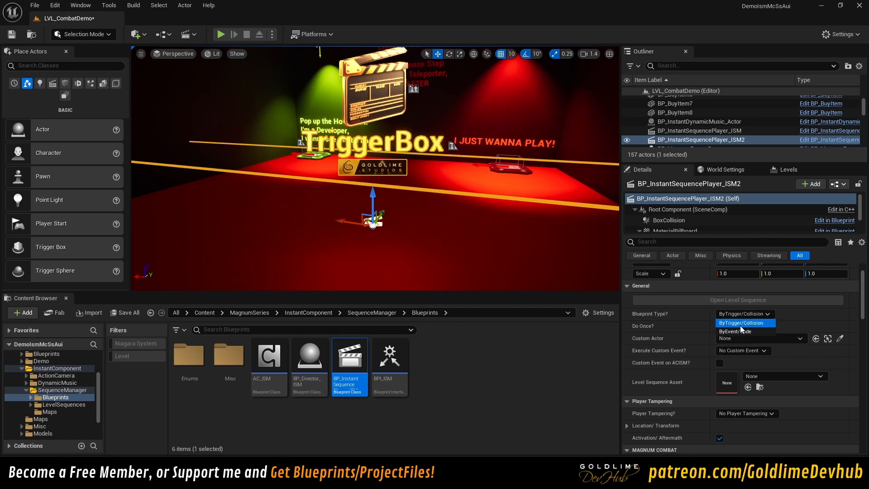
click(741, 327)
right_drag(487, 113, 470, 268)
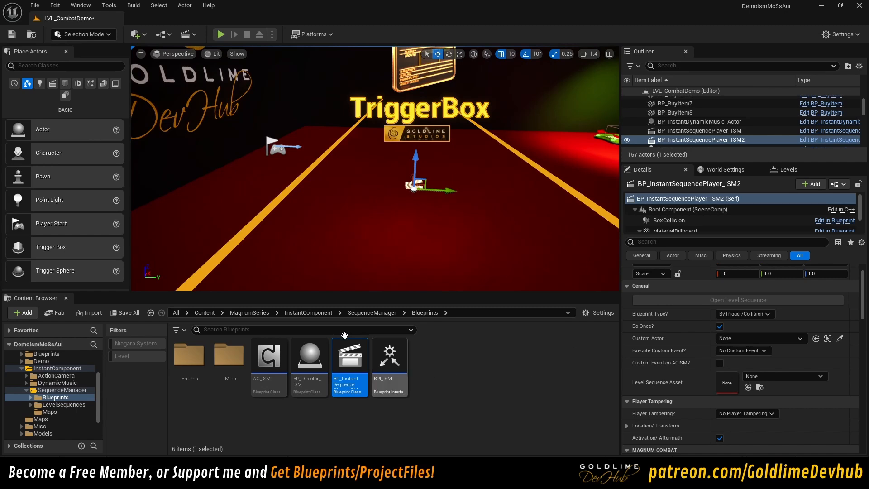
Step: Create a folder named Cinematics in the project's root Content folder
click(204, 313)
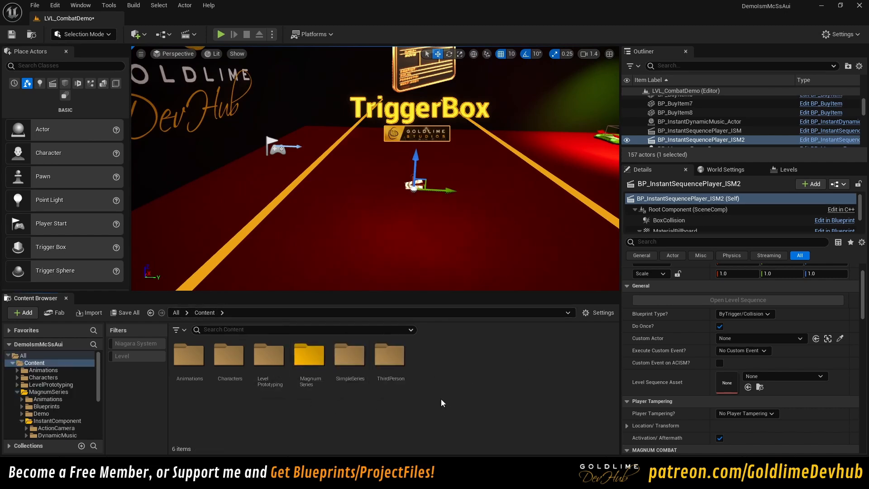
right_click(482, 389)
click(525, 90)
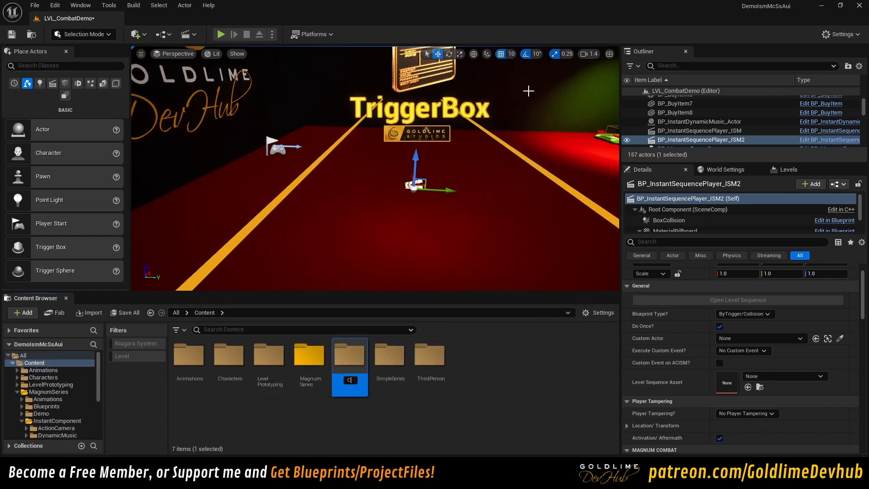
text(Cinematics)
key(Return)
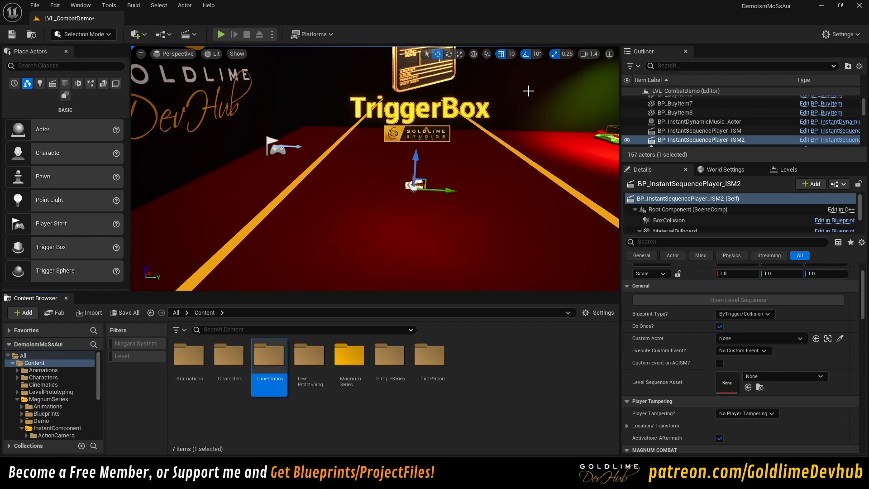
Step: Create a level sequence named LS_IntroDemoScene in the Cinematics folder and open it for editing
double_click(269, 356)
right_click(344, 357)
mouse_move(409, 323)
click(495, 349)
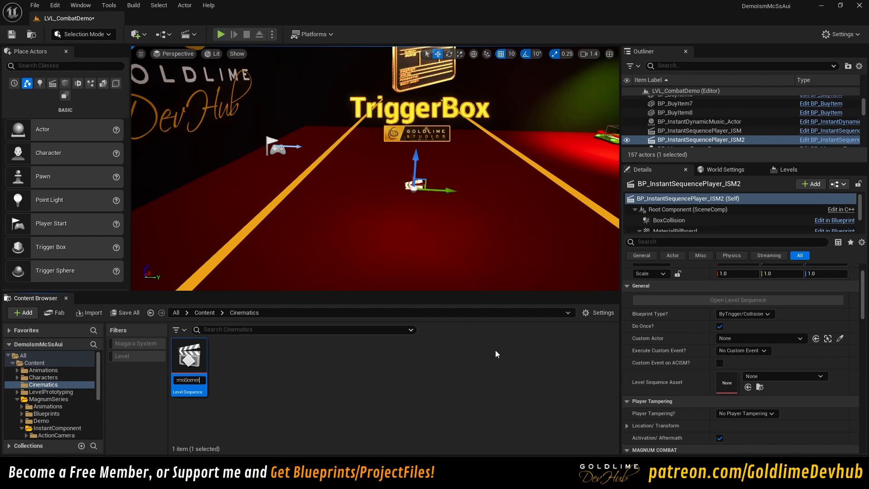
double_click(189, 367)
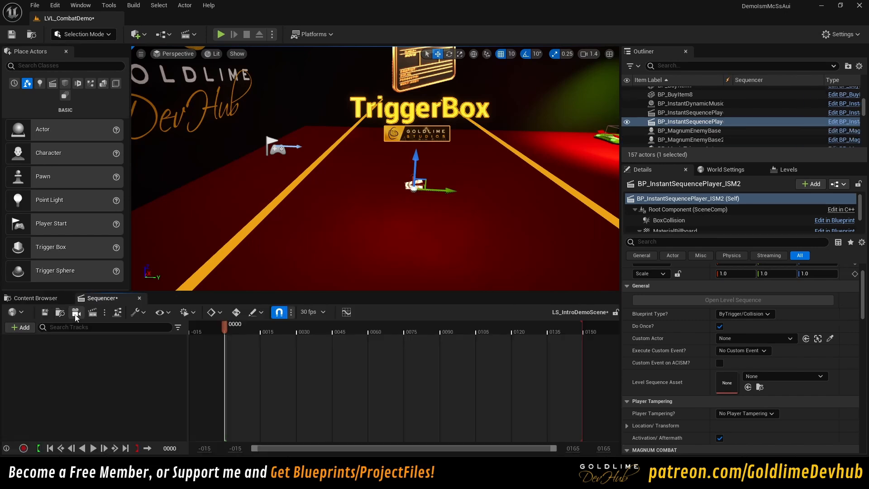
Step: Add a cine camera to the sequence and frame it on the CHOOSE YOUR PATH text
click(76, 312)
right_drag(375, 169, 410, 114)
scroll(375, 168, down, 4)
key(s)
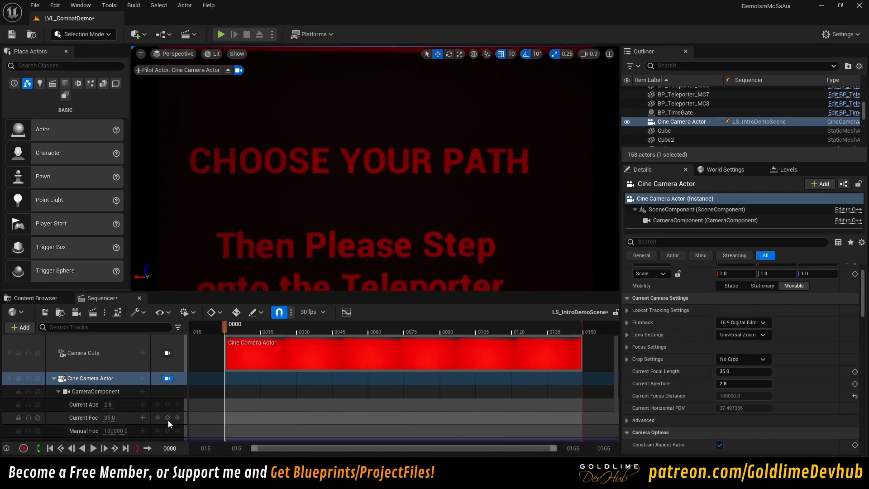
Step: With auto-key enabled, key the camera's aperture, focal length, manual focus distance and transform at frame 0
click(167, 405)
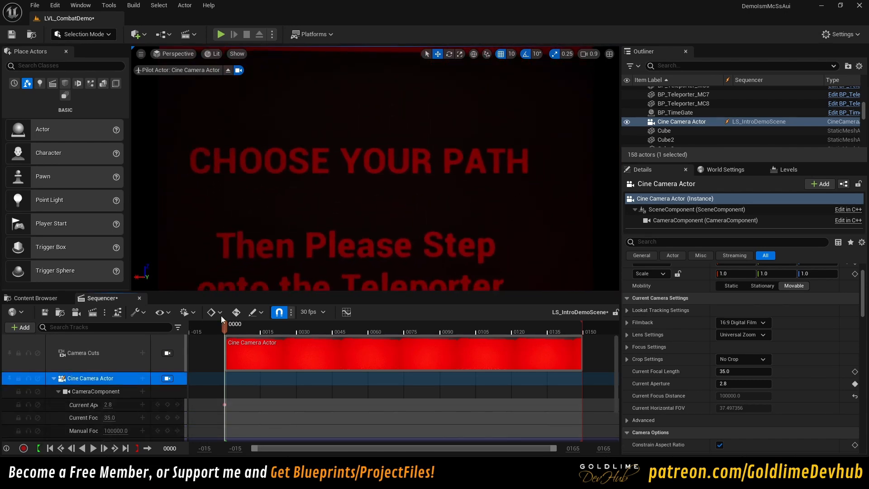
click(168, 417)
scroll(169, 416, down, 1)
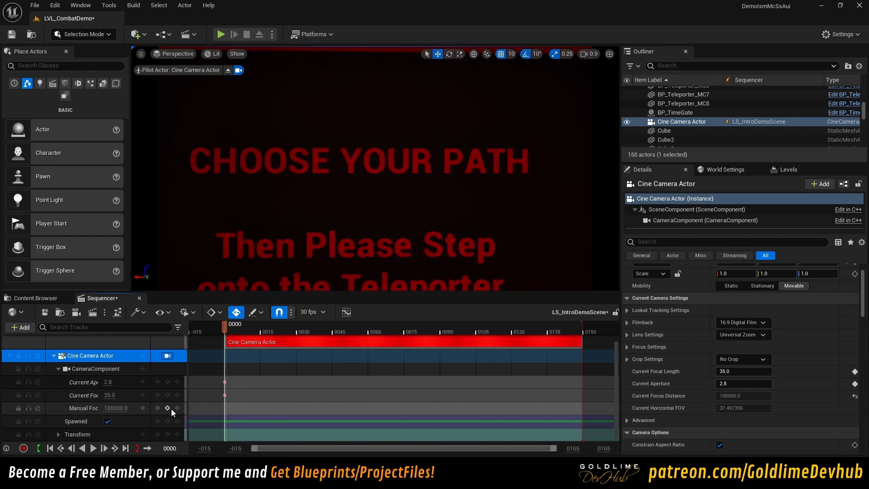
click(167, 408)
click(167, 434)
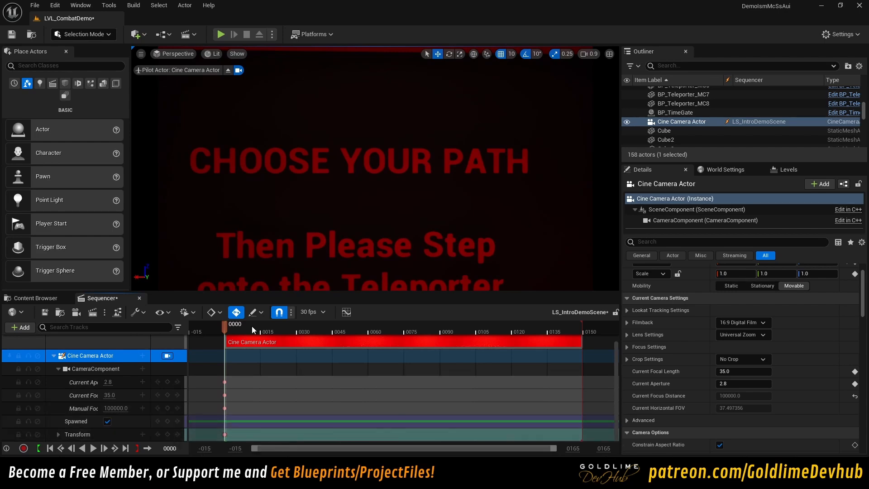
Step: At frame 82, aim the cine camera lower toward the stage to key a second transform, and play back the move
drag(253, 326, 338, 331)
drag(421, 336, 422, 336)
mouse_move(408, 193)
right_down()
mouse_move(384, 227)
mouse_move(394, 200)
mouse_move(399, 226)
mouse_move(411, 199)
right_up()
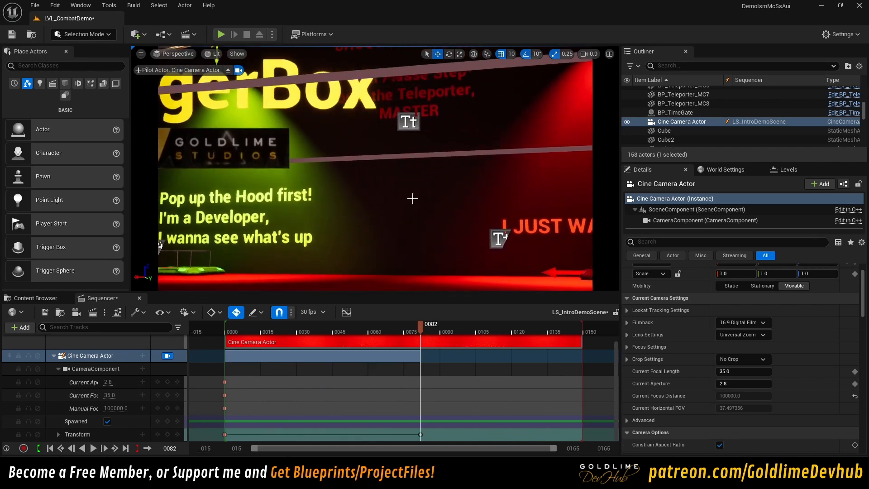
drag(417, 325, 315, 329)
key(space)
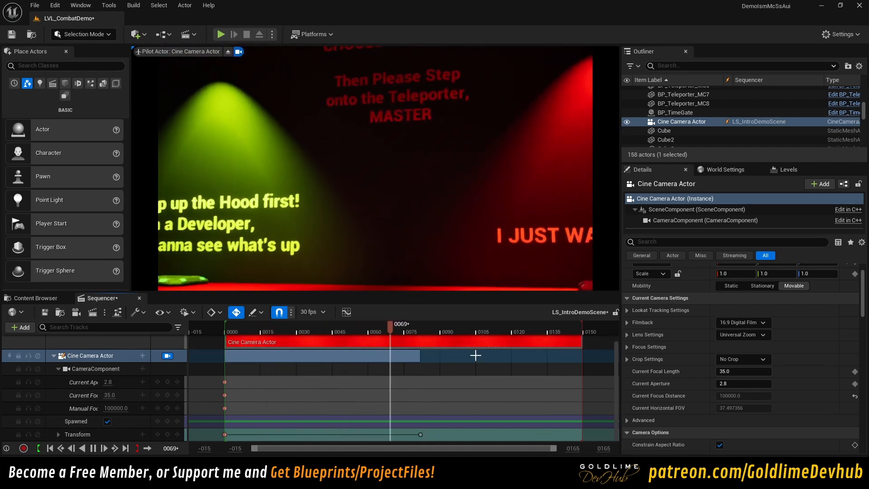
key(space)
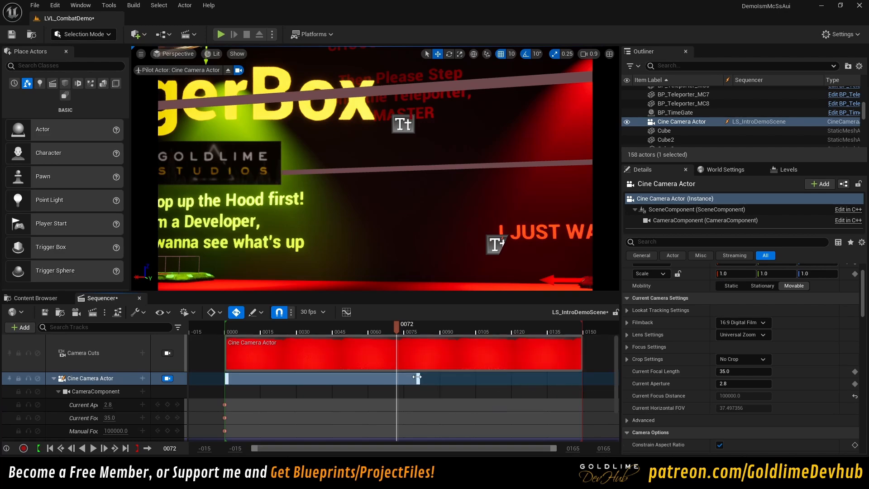
Step: Extend the cine camera's animation so its last key falls on frame 150, and play back the result
drag(419, 358, 581, 362)
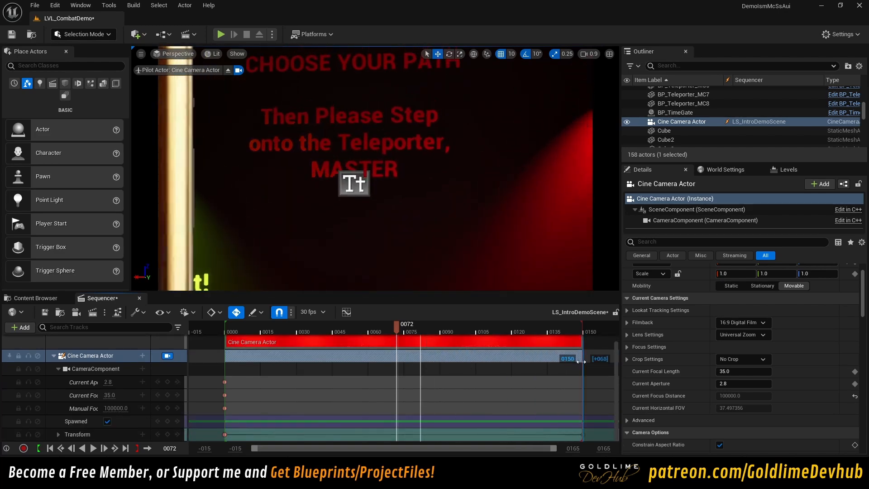
key(space)
key(space)
scroll(530, 360, up, 1)
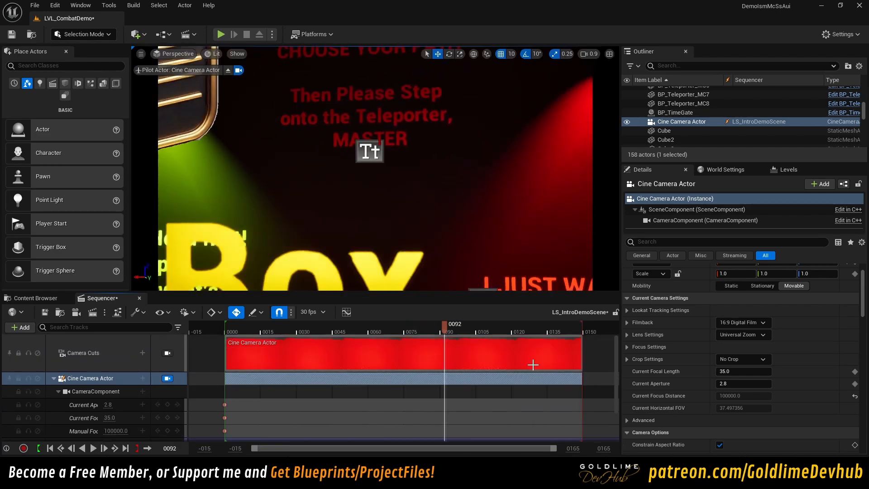
Step: Enable Can Blend on the Camera Cuts track and blend the camera cut out from about frame 60 to frame 147
right_click(129, 341)
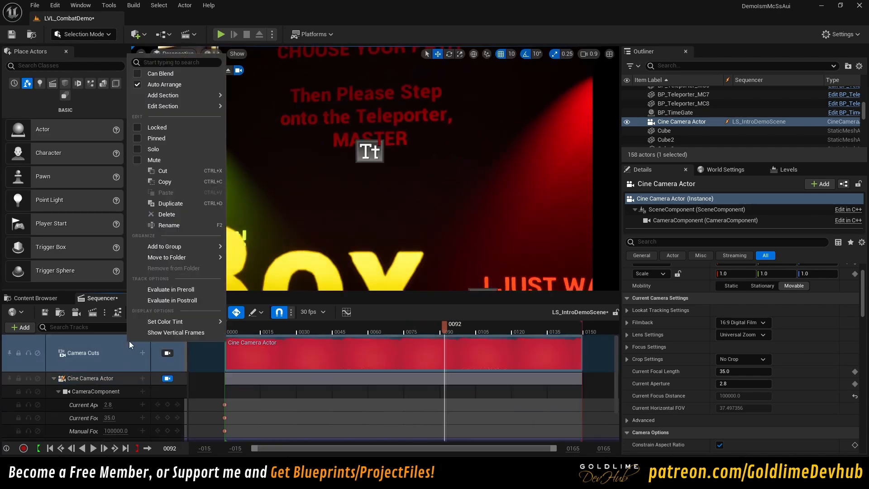
click(138, 74)
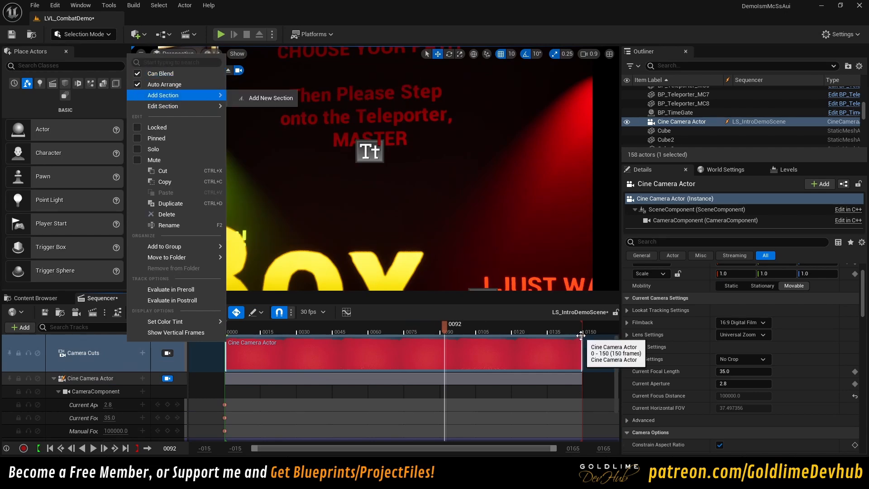
mouse_move(582, 333)
mouse_down()
mouse_move(512, 342)
mouse_move(615, 349)
mouse_move(374, 337)
mouse_up()
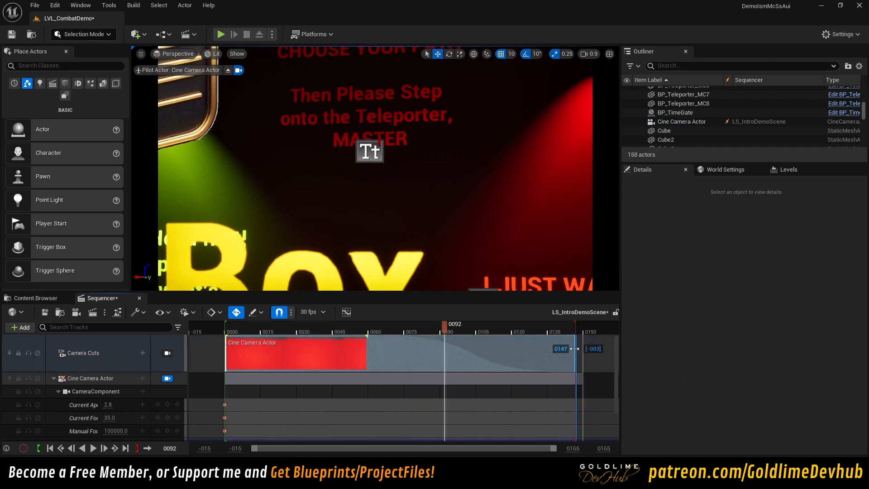
Step: Save the LS_IntroDemoScene sequence, check its asset in the Cinematics folder, and return to the sequence's timeline
click(45, 313)
click(35, 298)
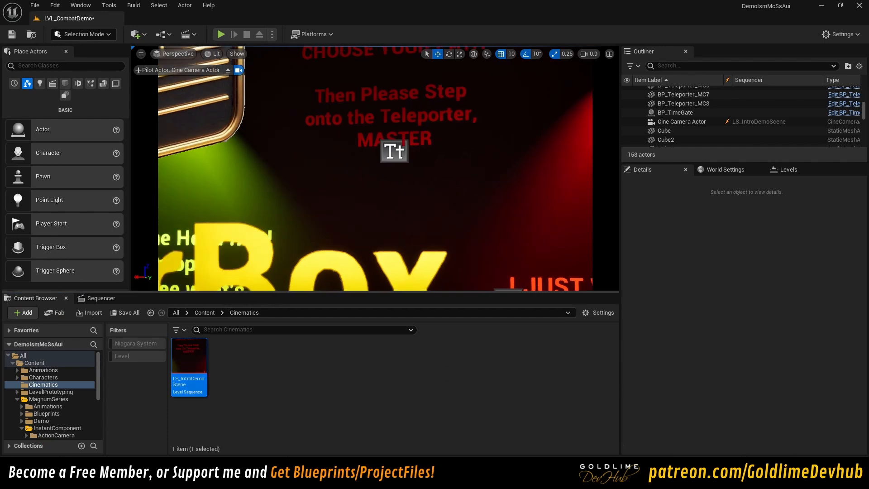
click(103, 297)
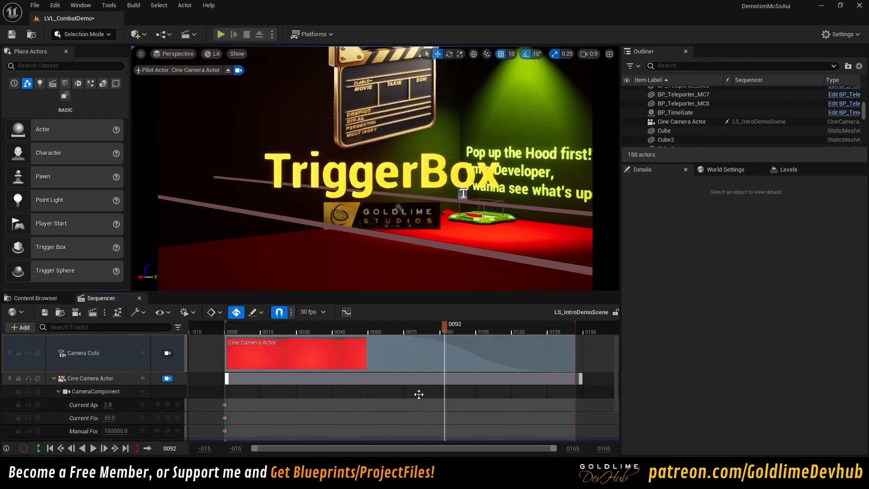
Step: Undo the last animatable property change in LS_IntroDemoScene and close the sequence's timeline editor
key(ctrl+z)
scroll(403, 406, down, 2)
scroll(434, 414, up, 2)
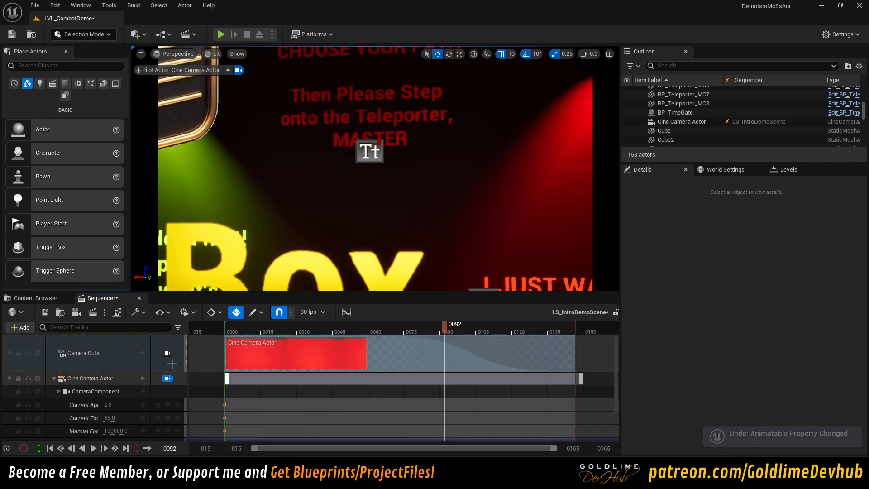
click(139, 298)
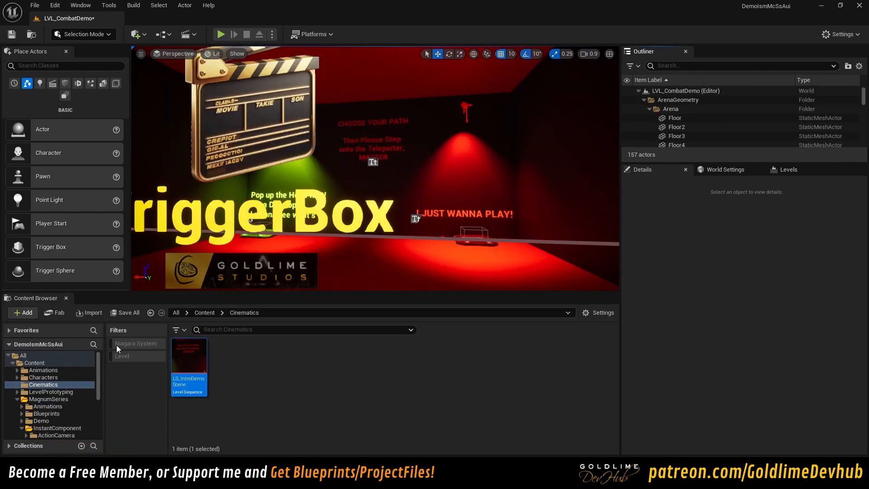
Step: Assign LS_IntroDemoScene as the Level Sequence Asset of the TriggerBox sequence player, BP_InstantSequencePlayer_ISM2
click(253, 157)
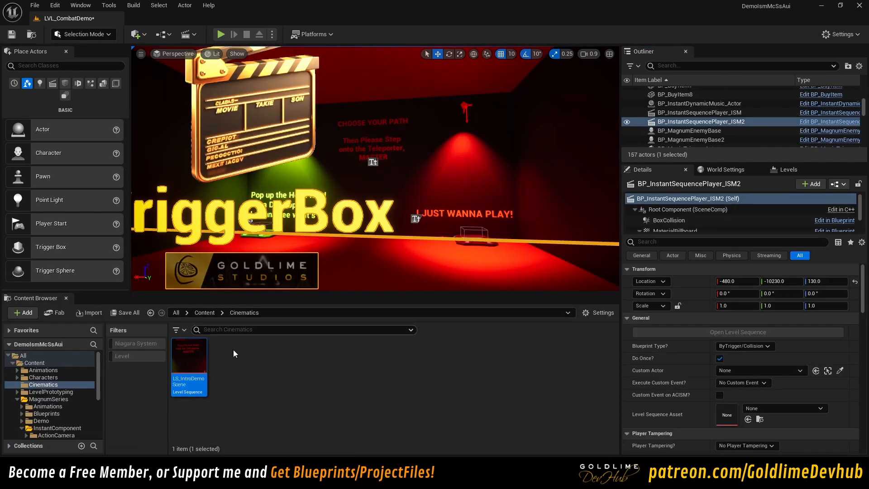
drag(193, 361, 724, 414)
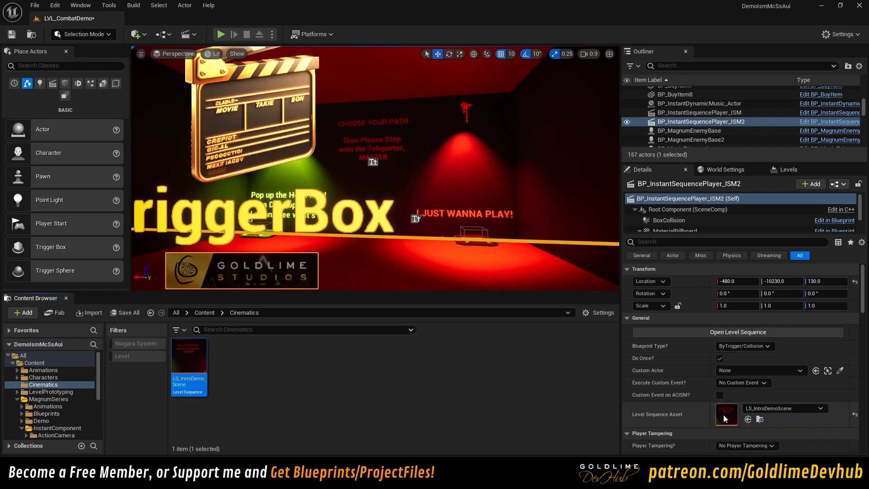
right_drag(375, 168, 290, 240)
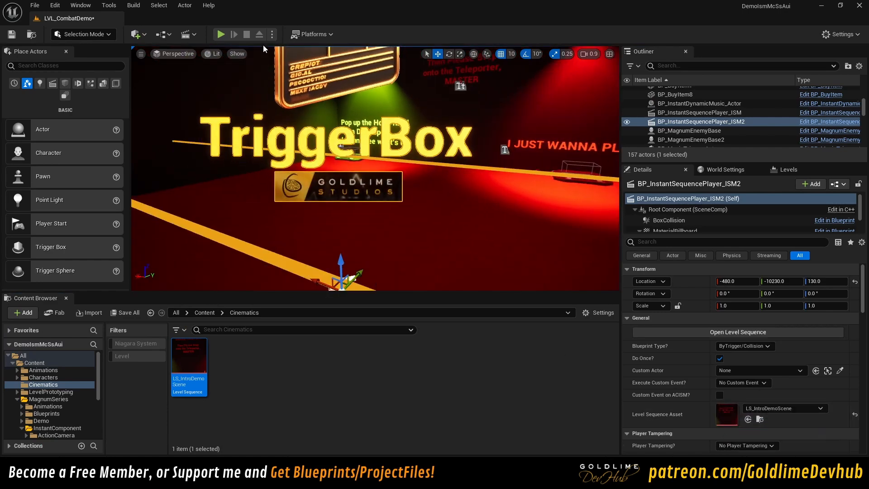
Step: Save all changes, play the level to test the triggered sequence, and view the trigger area full screen
click(132, 313)
click(507, 342)
key(Escape)
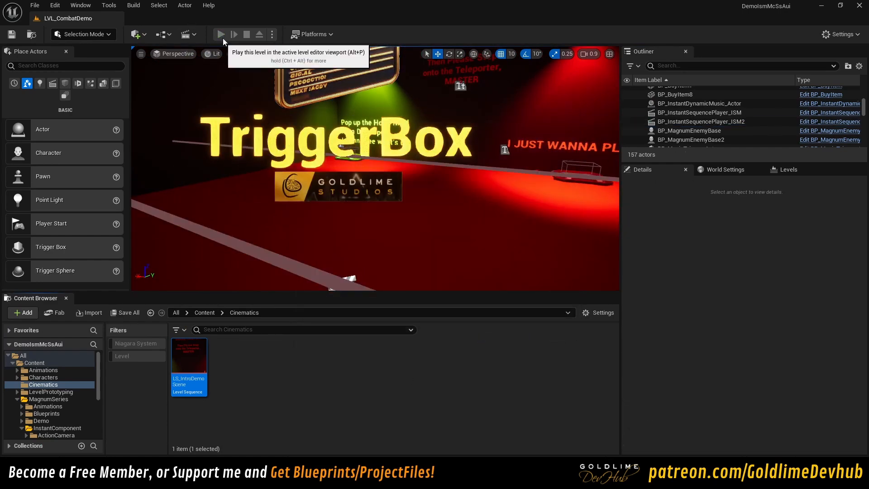
click(221, 36)
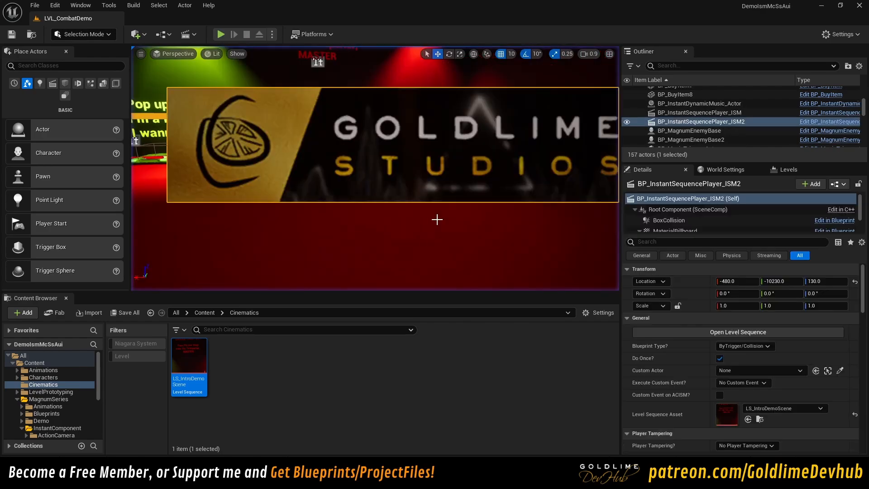
key(F11)
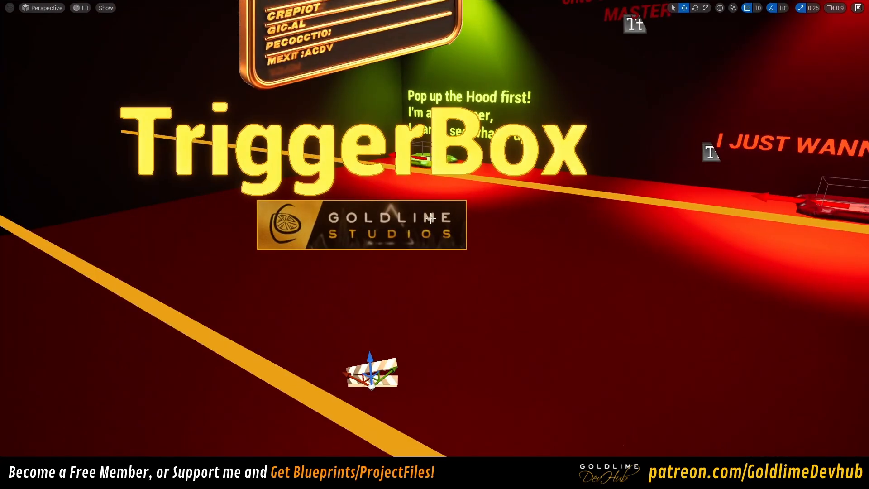
key(F11)
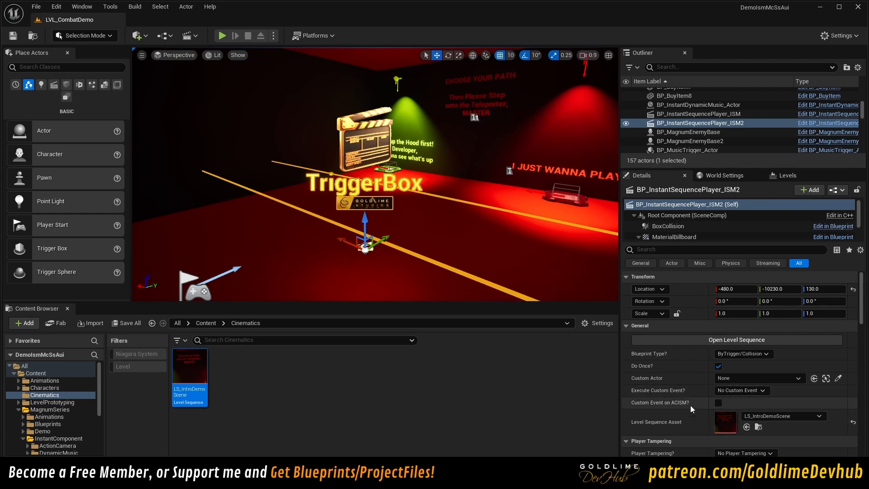
Step: Set BP_InstantSequencePlayer_ISM2's Blueprint Type to ByEvent/Code and enable Auto Play in its playback settings
scroll(695, 407, down, 10)
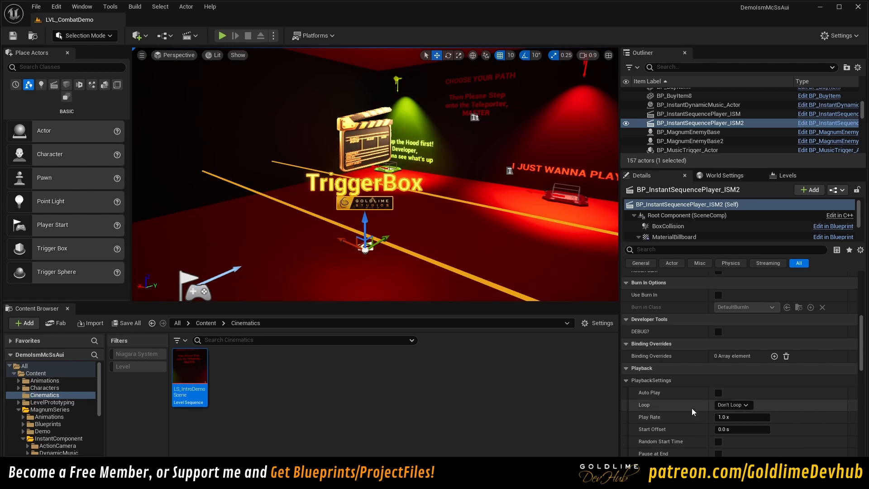
scroll(680, 395, up, 3)
scroll(679, 395, up, 9)
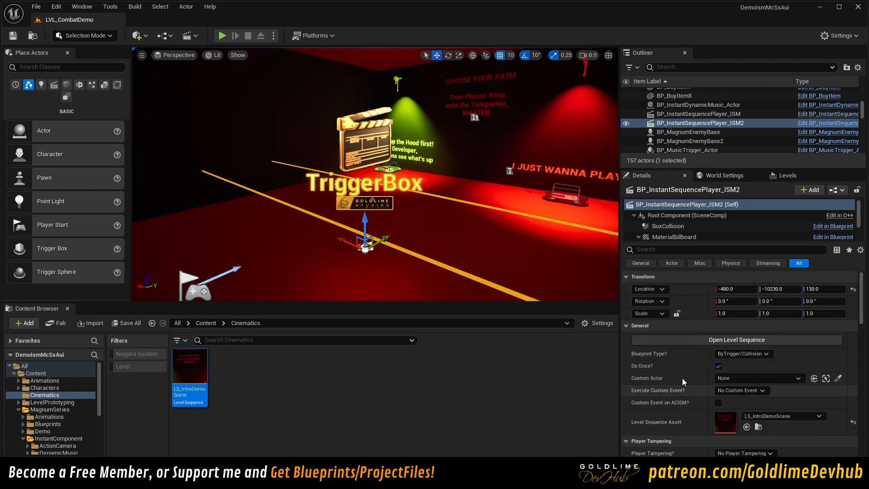
click(741, 356)
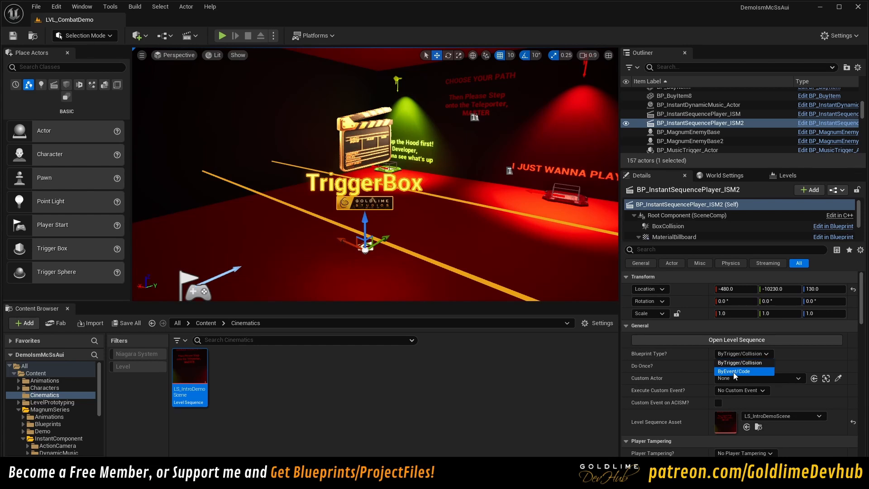
click(733, 372)
scroll(708, 373, down, 8)
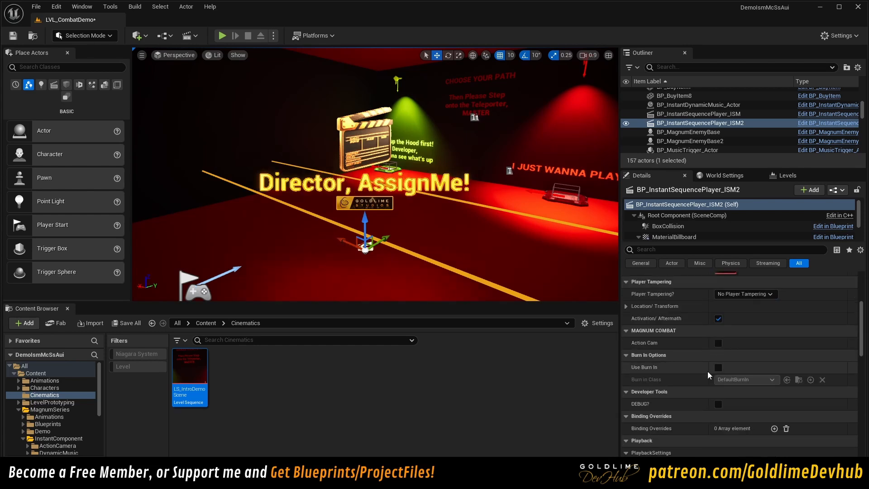
scroll(684, 373, down, 6)
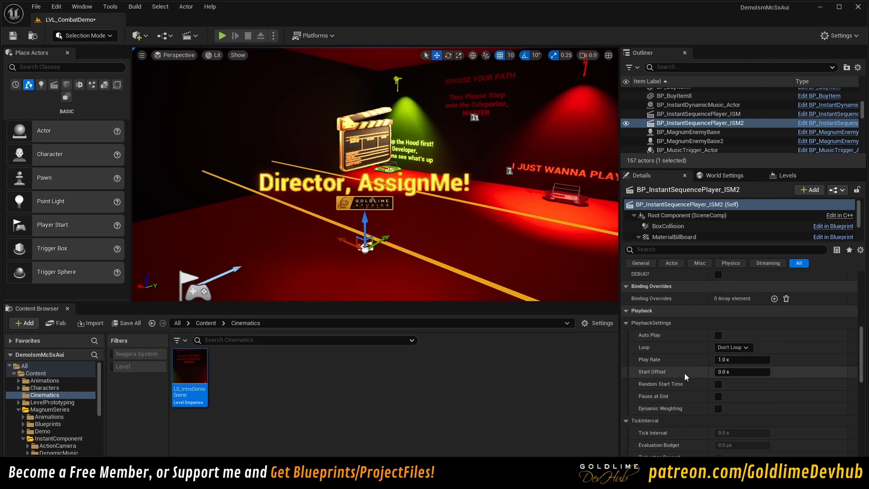
click(718, 336)
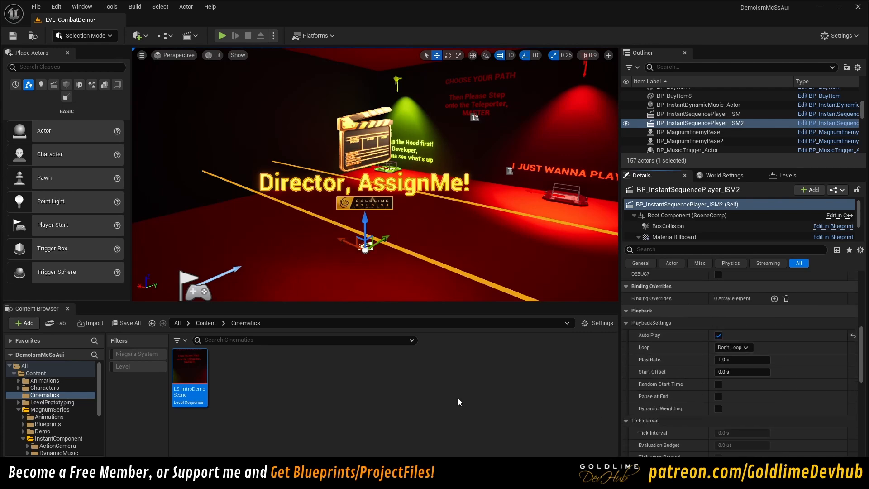
Step: Save all changes, play the level to test the automatic intro, and run the character to the I JUST WANNA PLAY teleporter
click(134, 325)
click(508, 343)
key(Escape)
click(221, 35)
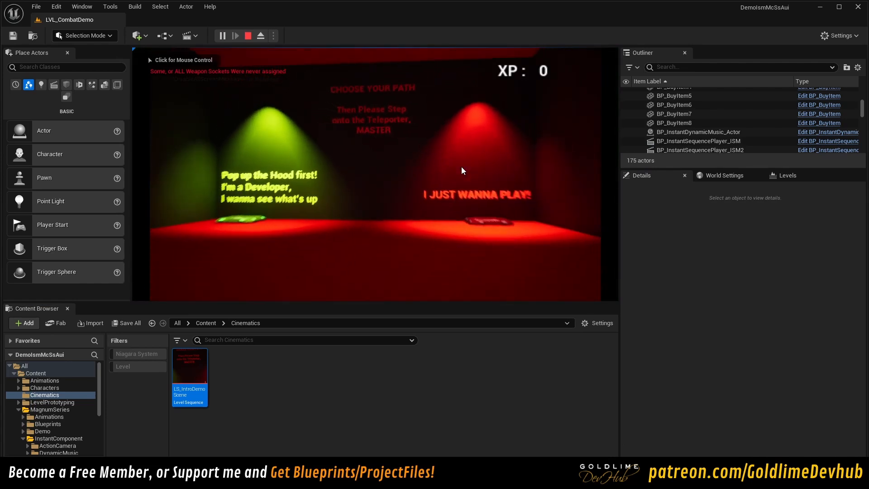
click(463, 169)
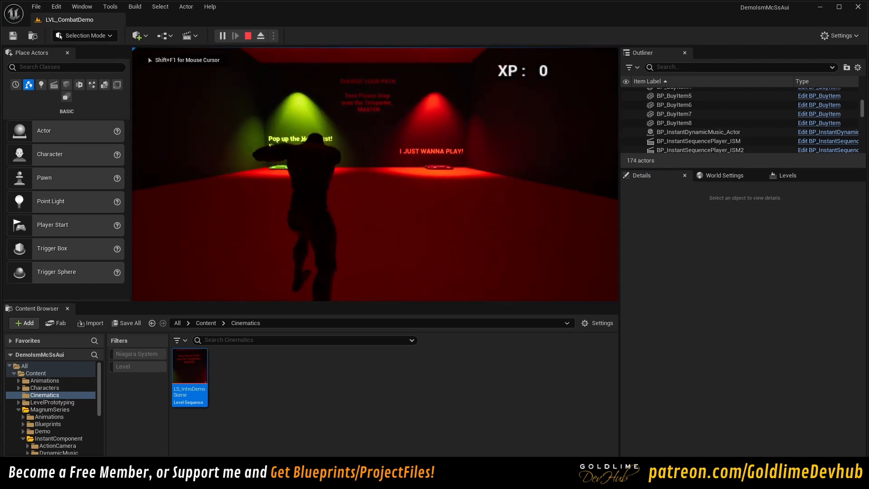
key(w)
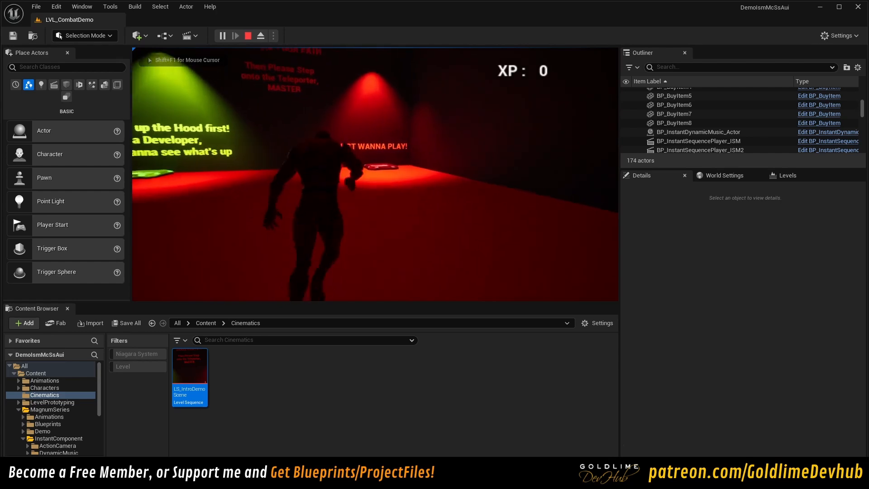
key(w)
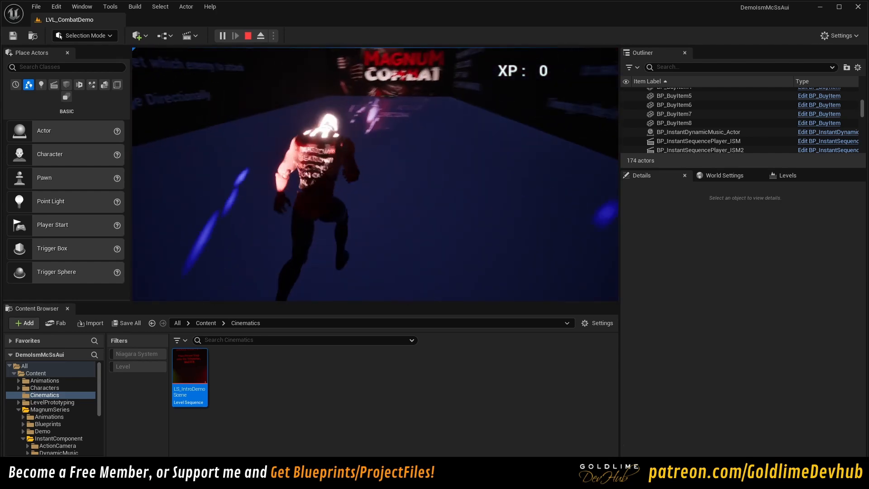
key(w)
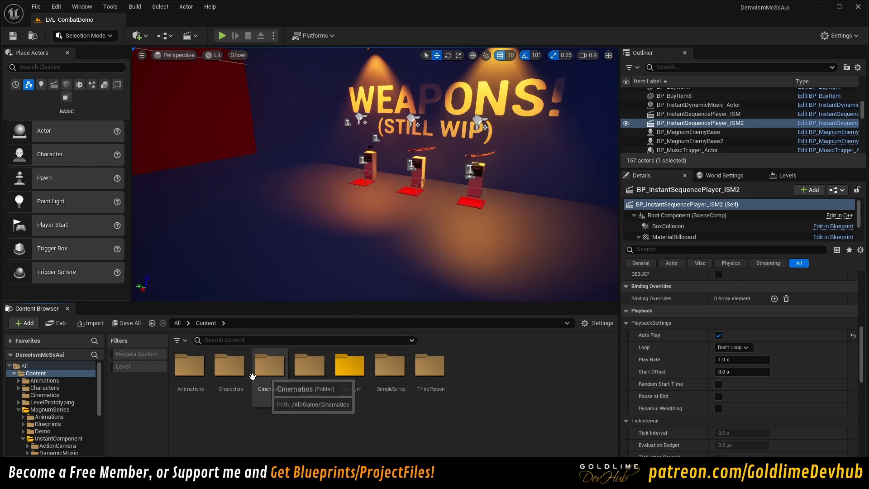
Step: Give the Animations folder in Content a blue custom color
double_click(191, 392)
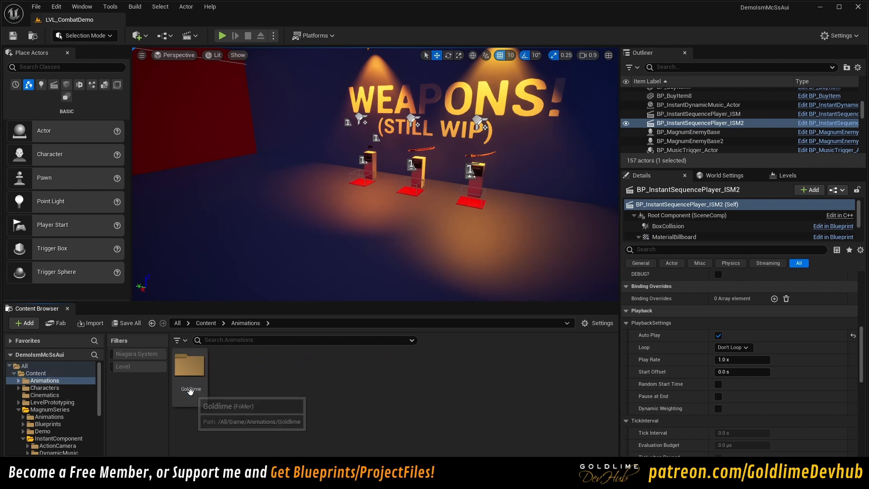
click(206, 322)
right_click(185, 362)
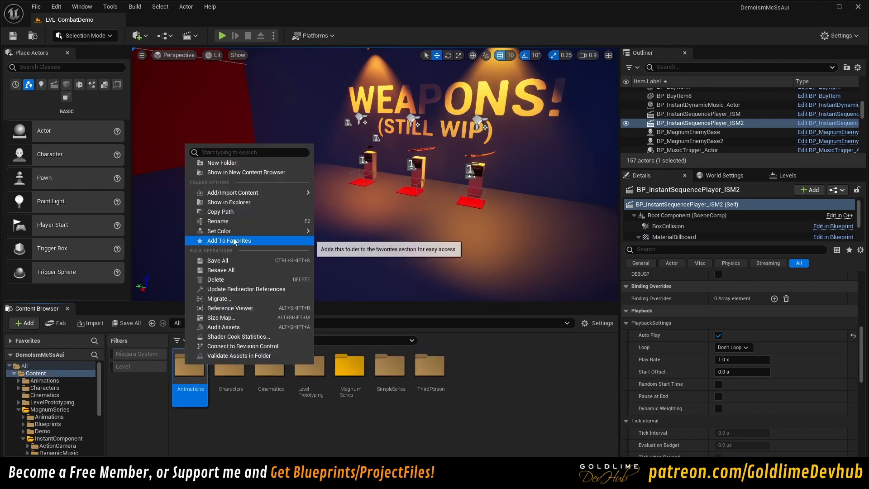
mouse_move(245, 231)
click(344, 234)
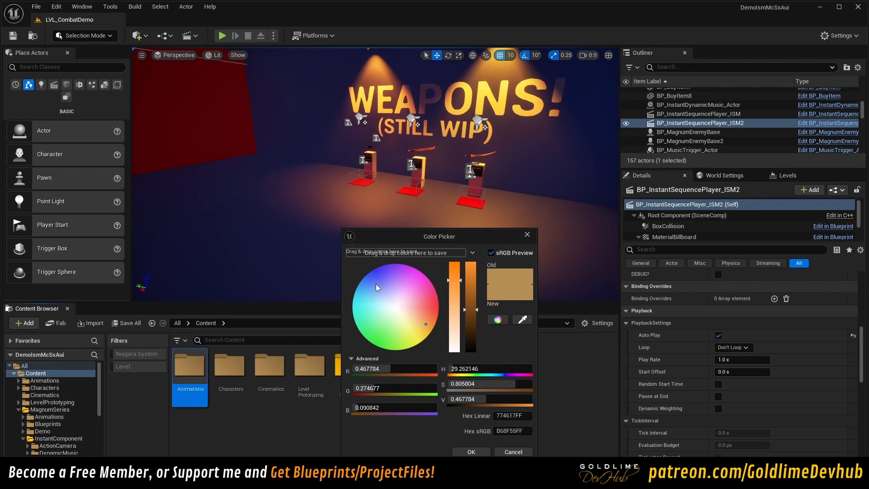
drag(376, 284, 368, 274)
click(479, 454)
Step: Open the AS_GunTkd_ATK animation from the Animations/Goldlime/GunMania folder
double_click(190, 382)
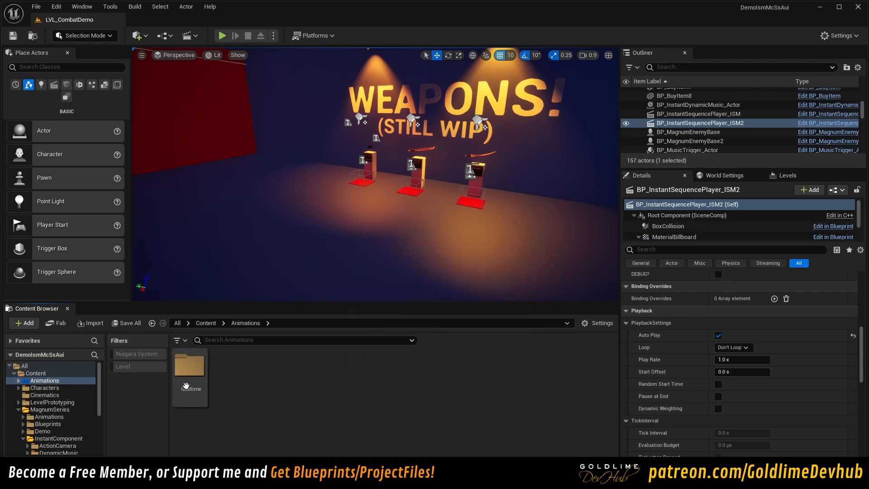
double_click(192, 390)
double_click(193, 390)
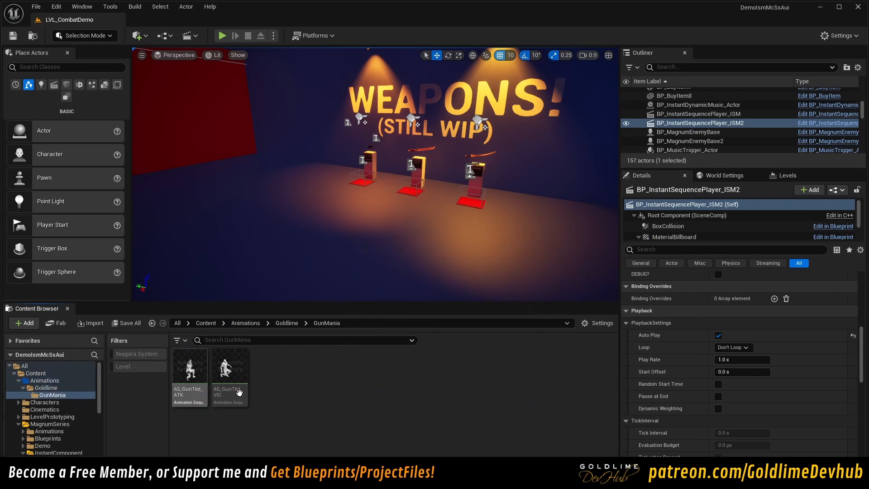
double_click(189, 385)
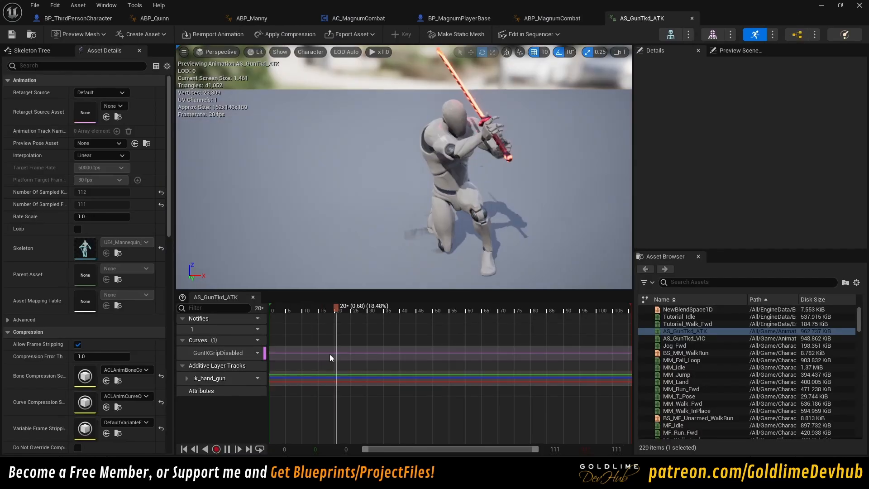
Step: Scrub and play AS_GunTkd_ATK, examining the takedown attack from another viewing angle
click(276, 310)
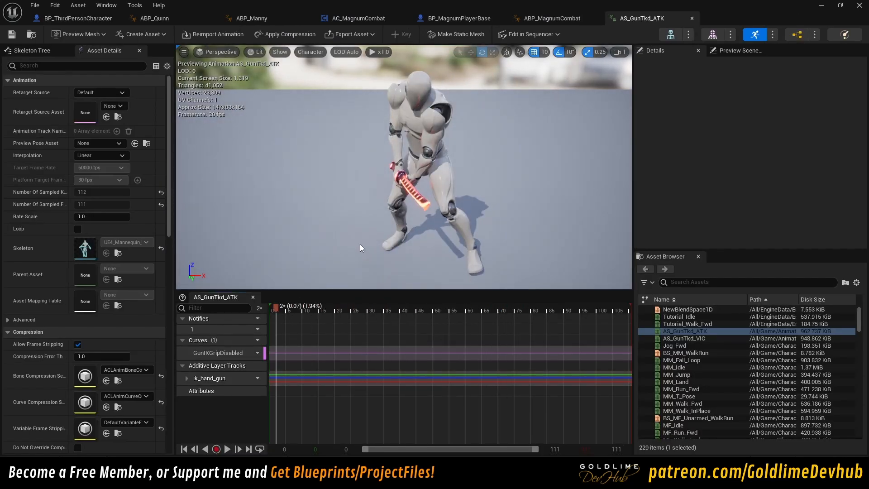
drag(284, 310, 335, 289)
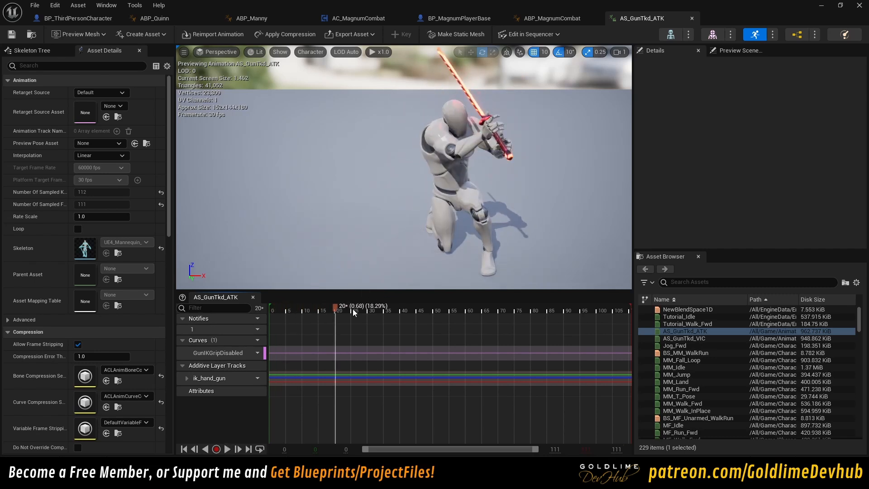
key(space)
key(space)
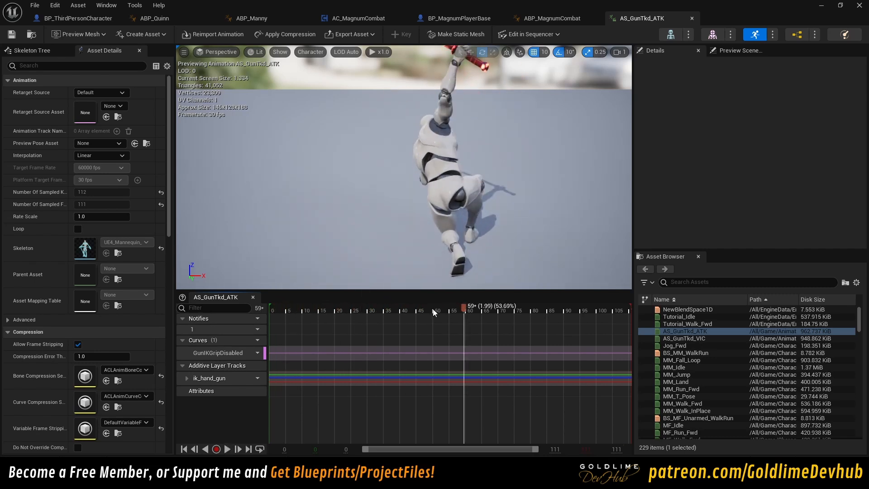
alt+drag(506, 247, 562, 176)
alt+drag(362, 195, 331, 305)
key(space)
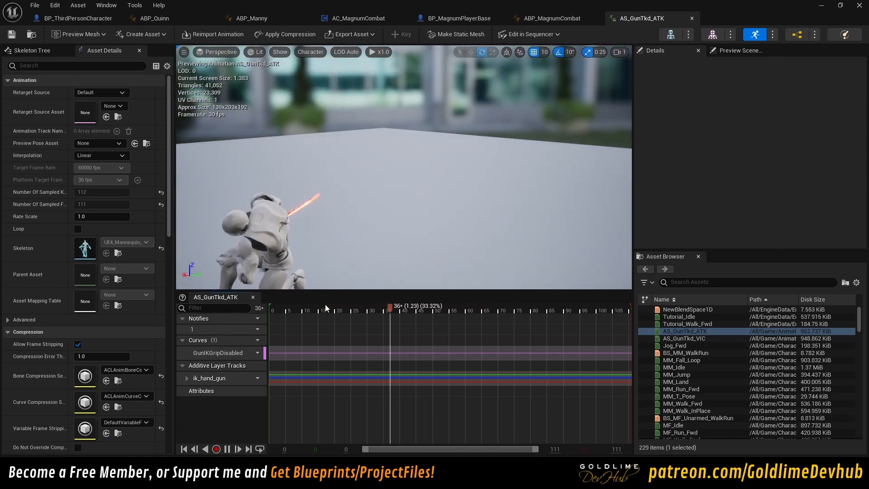
Step: Open the matching victim animation AS_GunTkd_VIC from the GunMania folder for a preview, and leave its editor
click(823, 4)
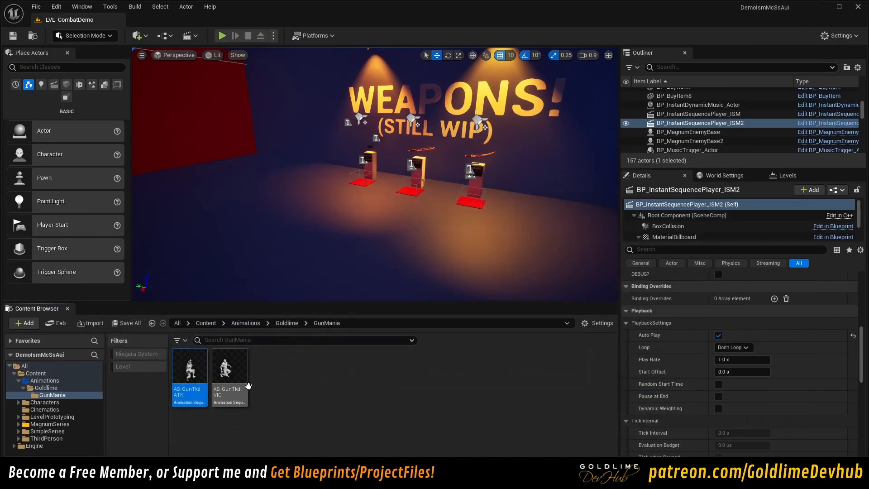
double_click(244, 388)
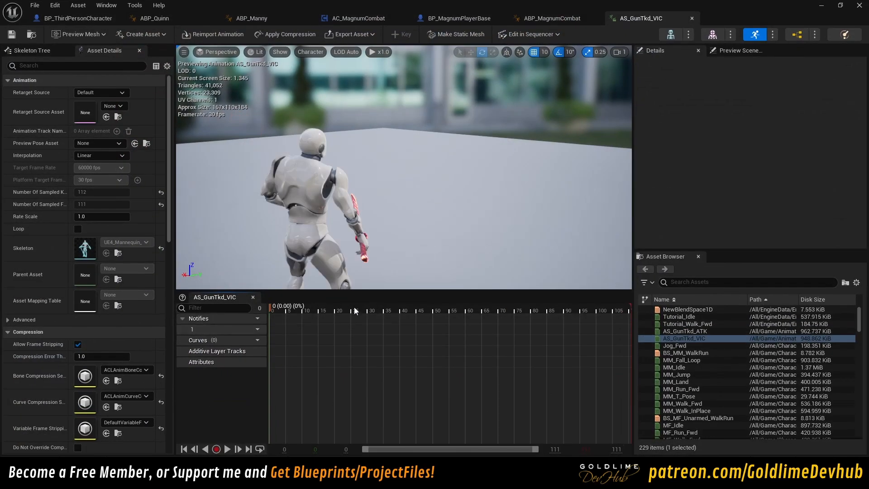
key(super+Down)
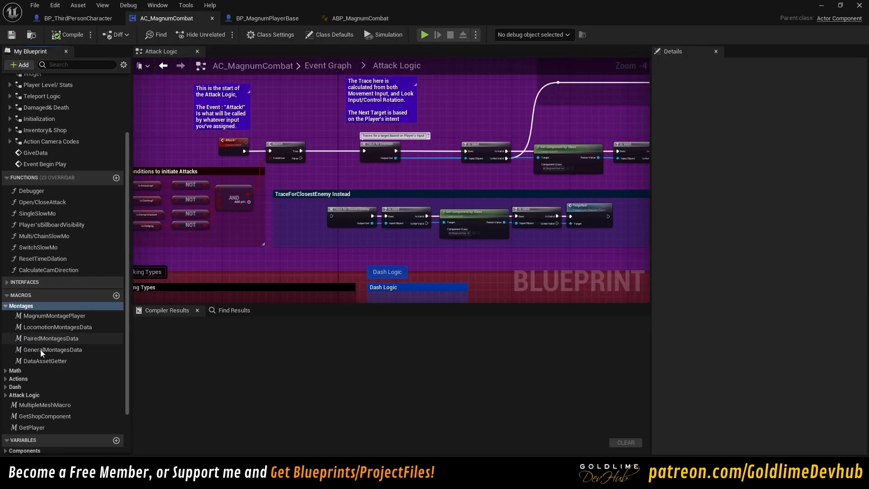
Step: Find the GunsMontages variable in the Montages category of AC_MagnumCombat and locate its default data asset in the project content
scroll(40, 349, down, 2)
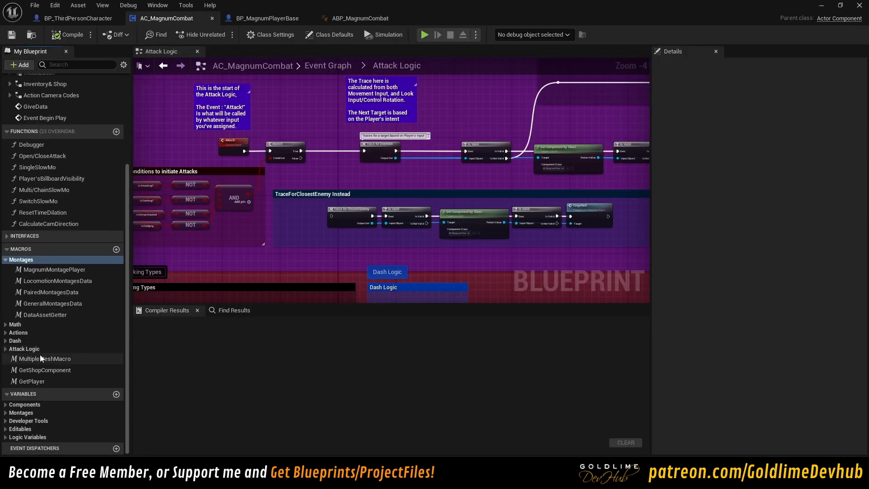
click(9, 413)
scroll(31, 415, down, 2)
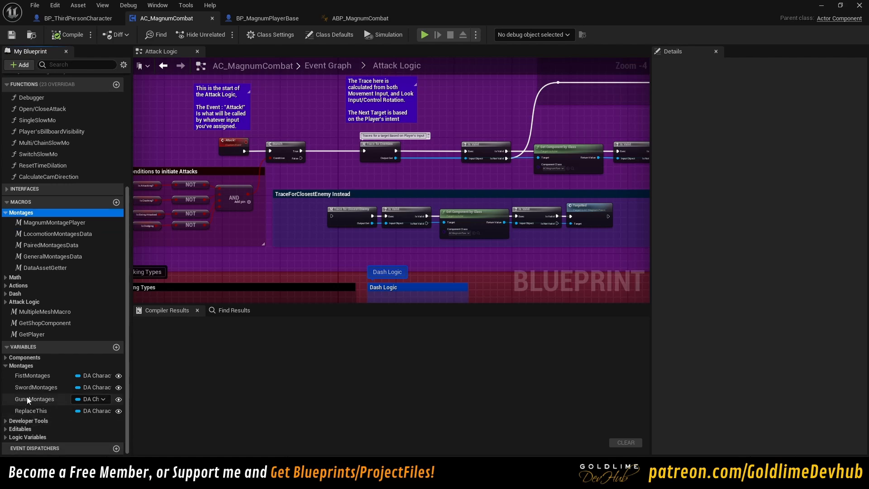
click(31, 387)
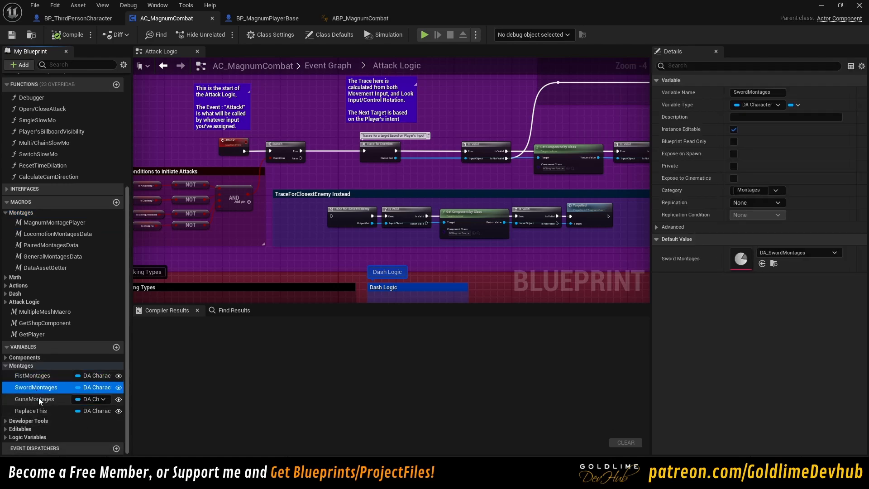
click(39, 398)
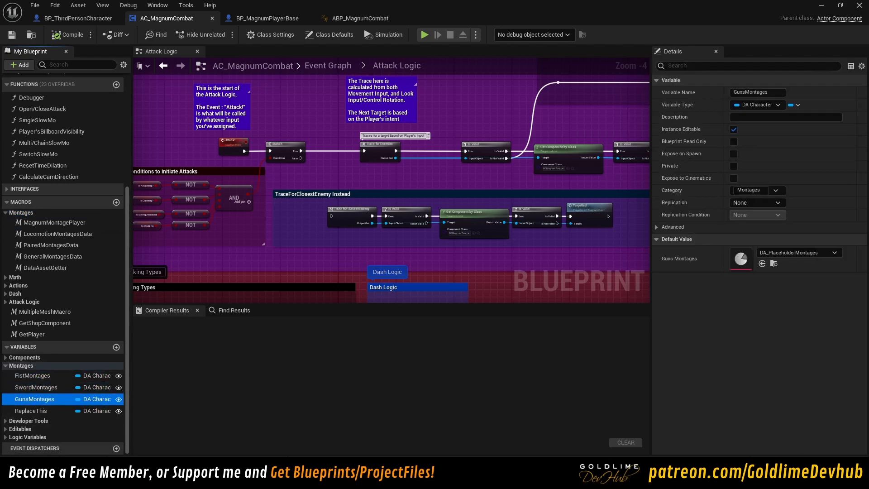
click(773, 264)
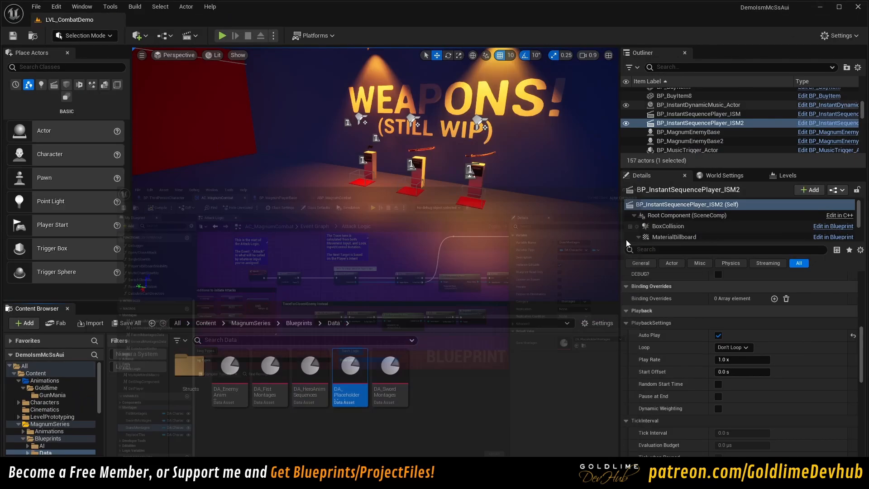
Step: Duplicate the DA_PlaceholderMontages data asset as DA_GunsMontages, then open the copy and expand its Character Montages
right_click(352, 390)
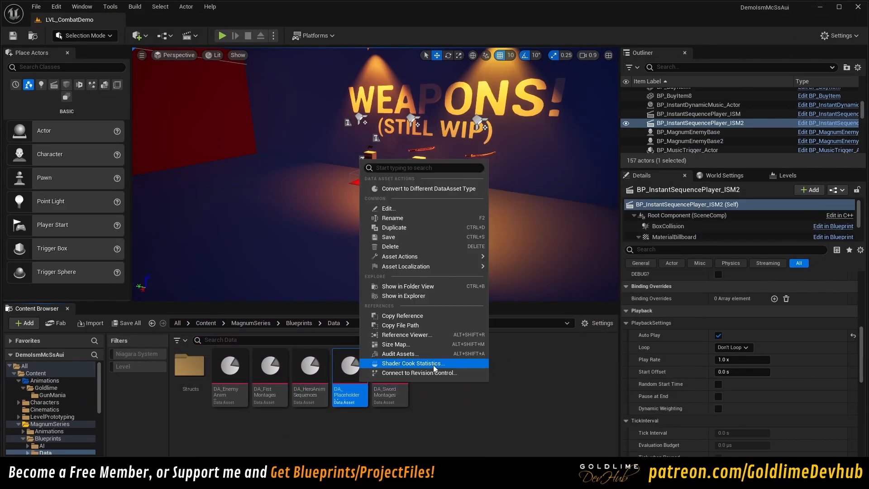
click(412, 227)
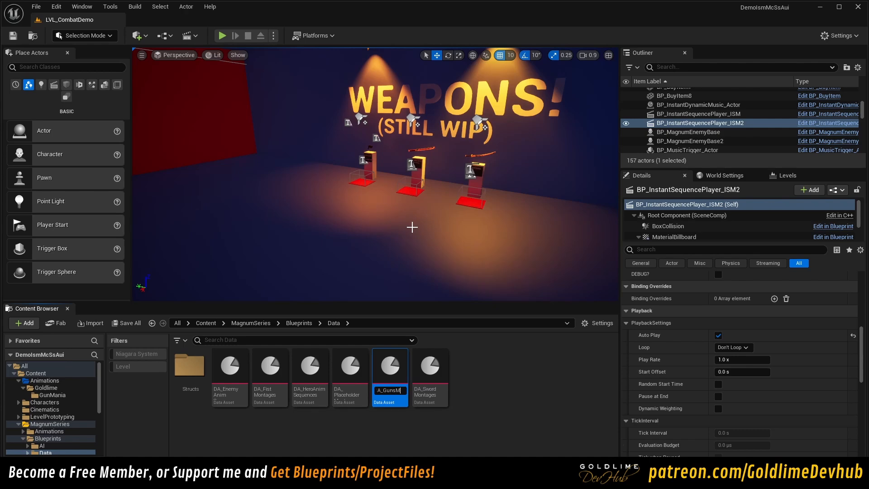
text(sMontage)
key(Return)
key(Return)
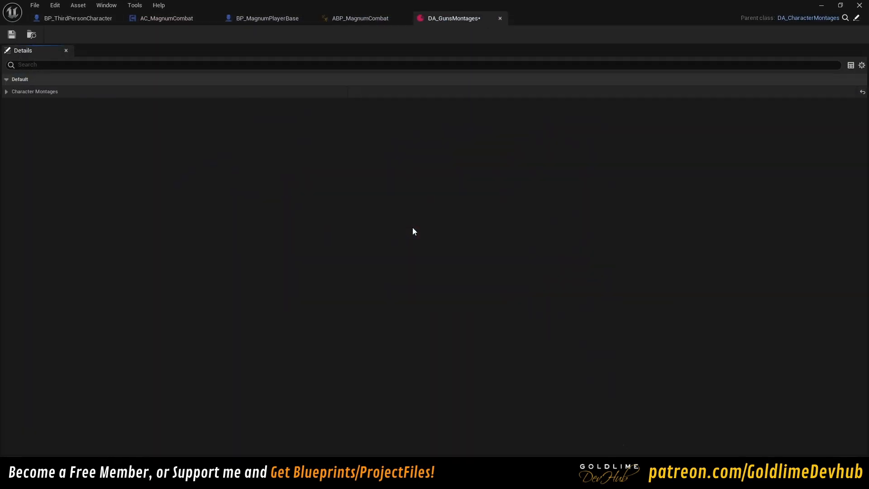
click(7, 92)
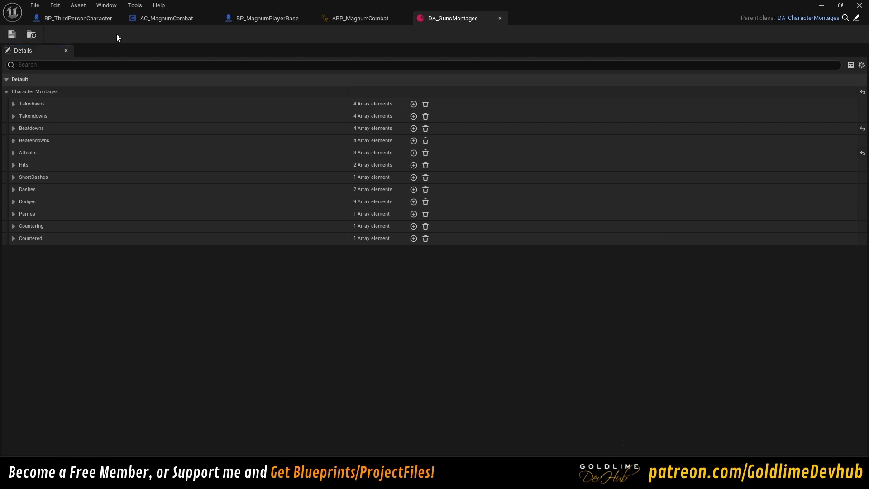
Step: Set the GunsMontages default value in AC_MagnumCombat to DA_GunsMontages, and check the defaults of FistMontages and SwordMontages
click(158, 19)
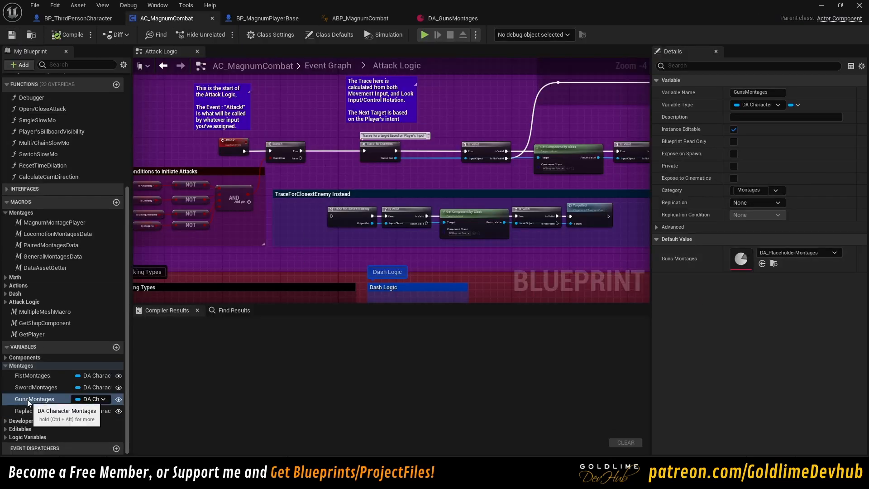
click(762, 264)
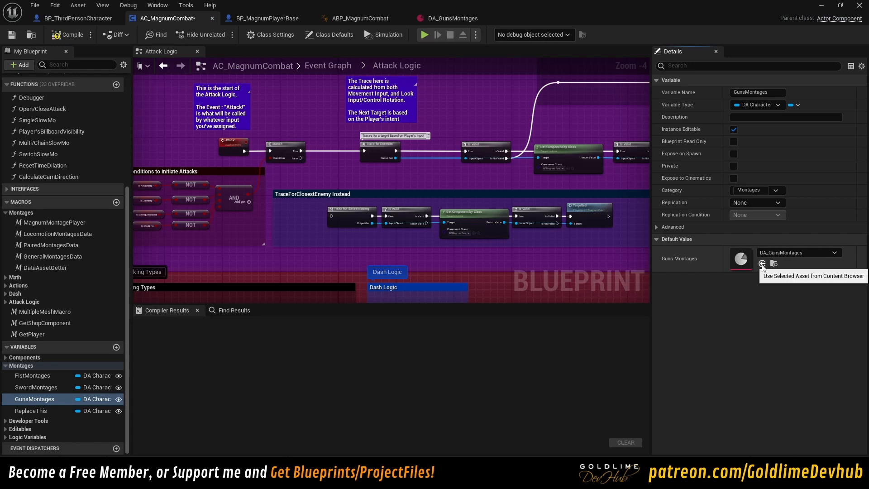
click(796, 253)
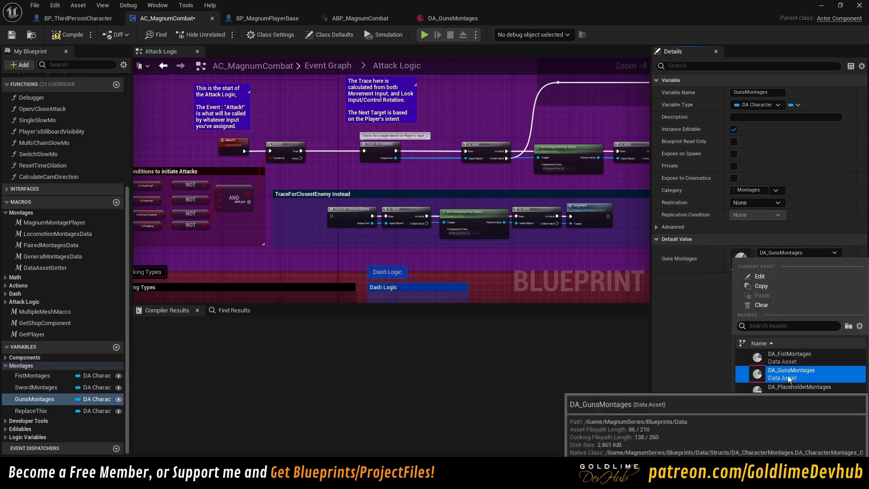
click(54, 375)
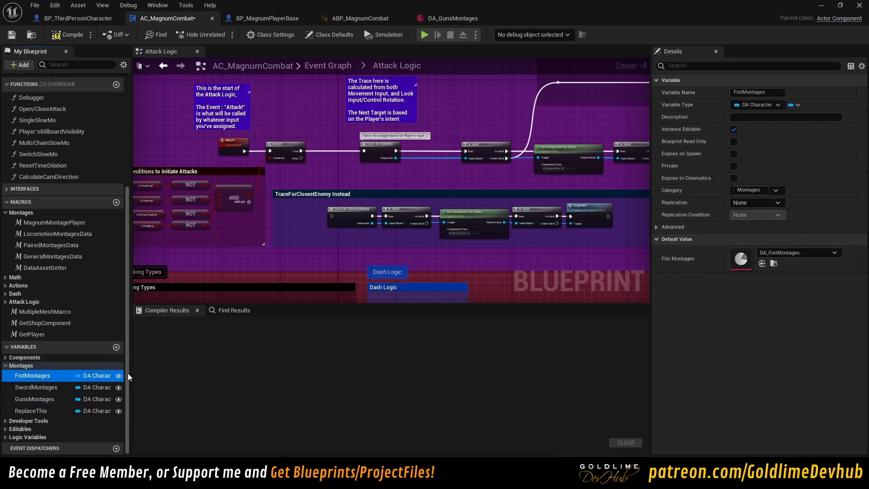
click(37, 387)
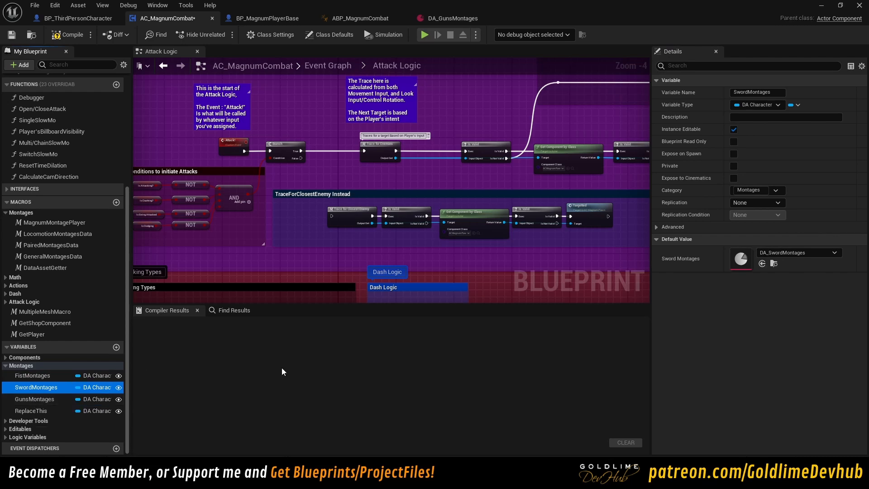
Step: Expand the Takedowns array of DA_GunsMontages, and create an animation montage from AS_GunTkd_ATK named AM_GunTkdATK_01 in the GunMania folder
click(452, 19)
click(13, 104)
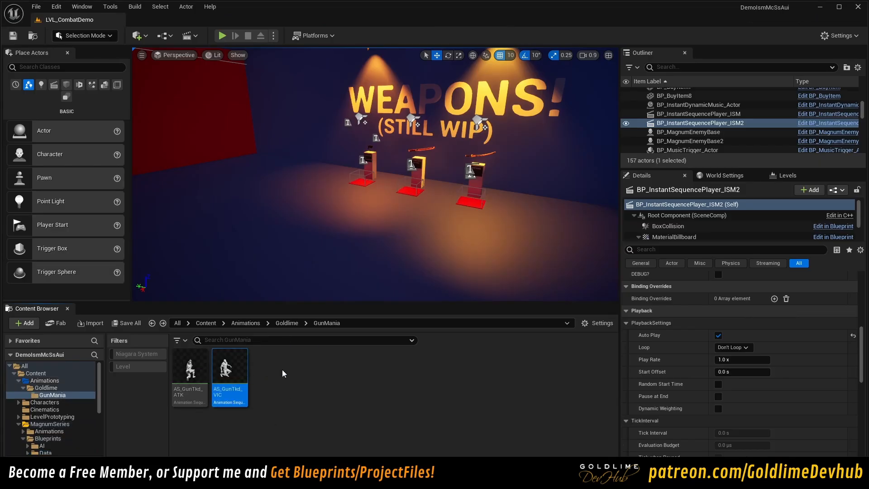
click(199, 378)
right_click(200, 376)
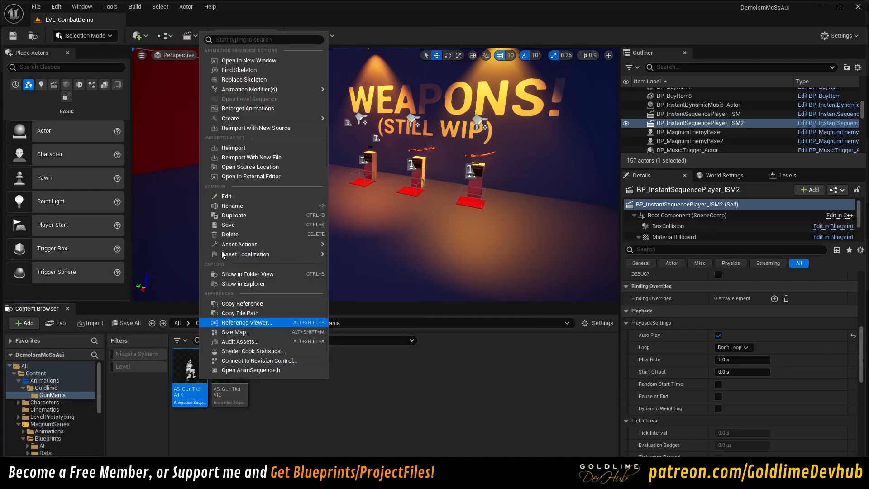
mouse_move(293, 117)
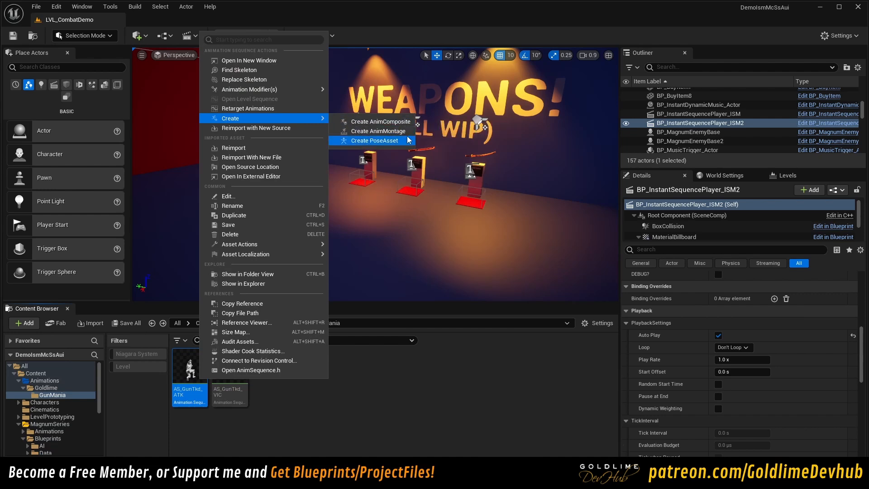
click(379, 130)
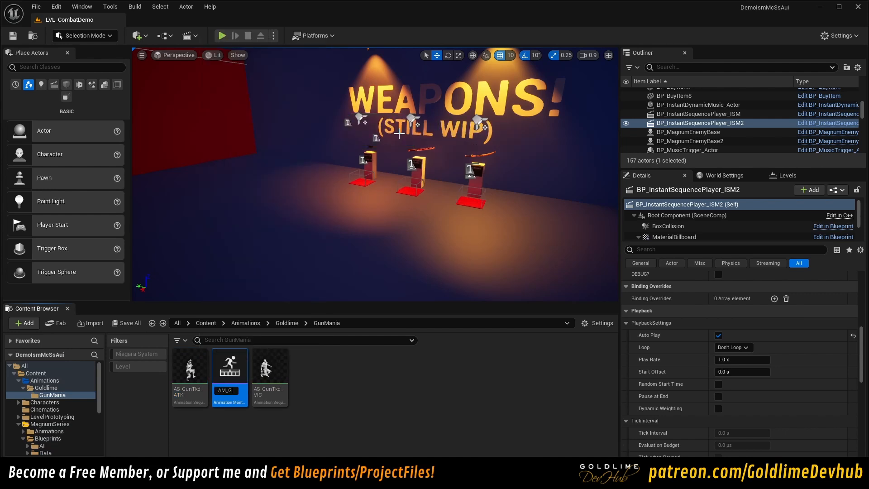
text(AM_GunTkd)
key(Return)
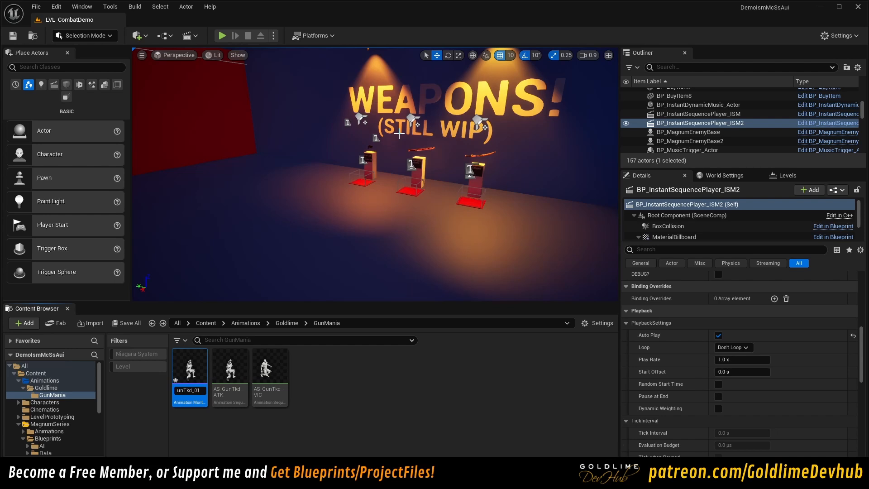
click(179, 390)
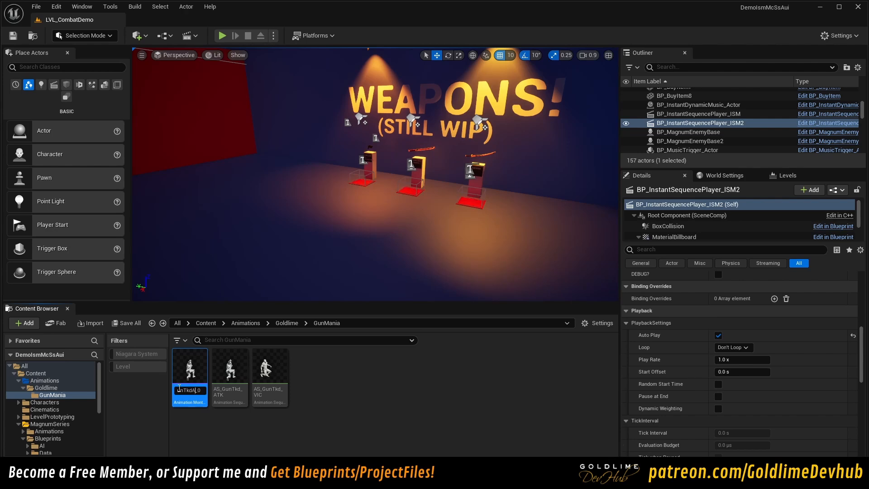
key(Return)
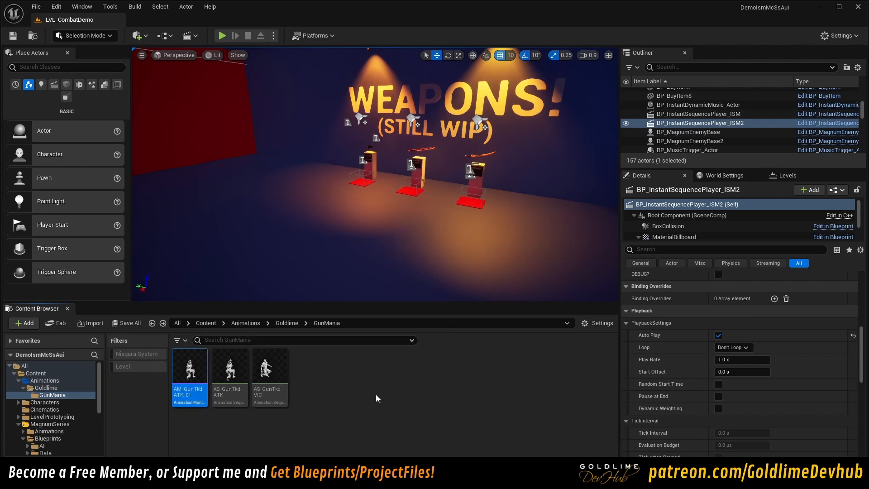
Step: Create an animation montage from AS_GunTkd_VIC named AM_GunTkdVic_01 and save all modified assets
right_click(286, 390)
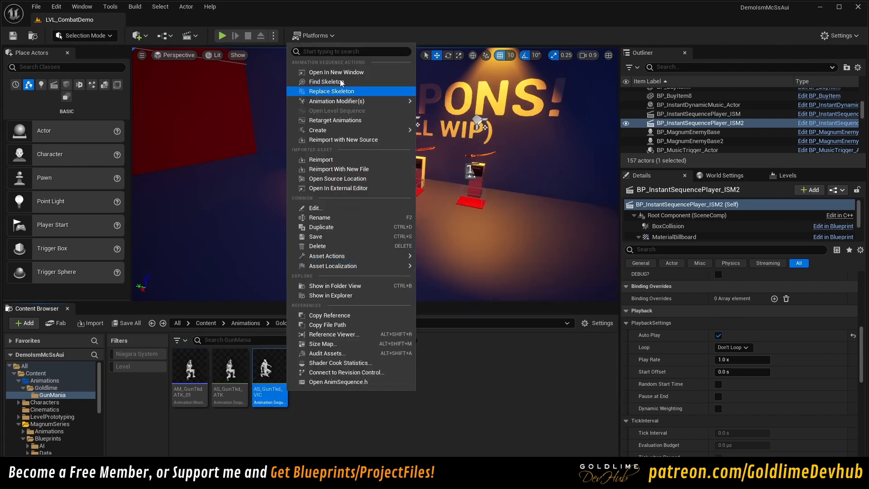
mouse_move(370, 132)
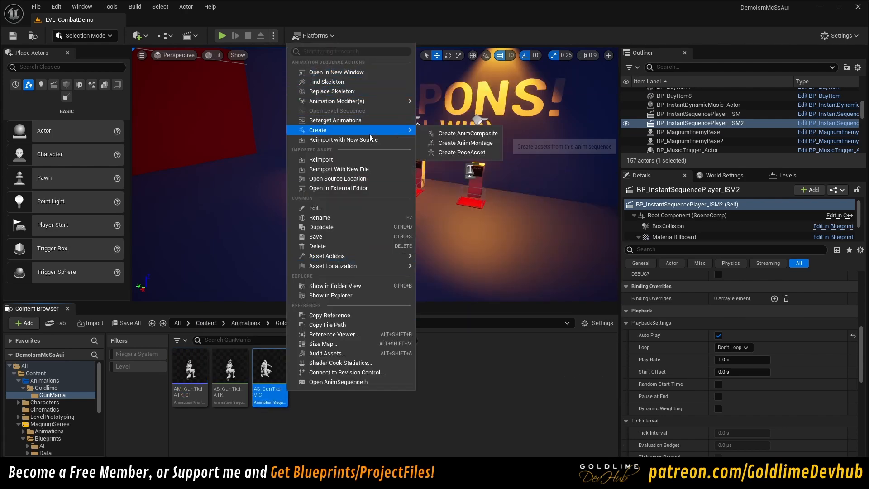
click(453, 142)
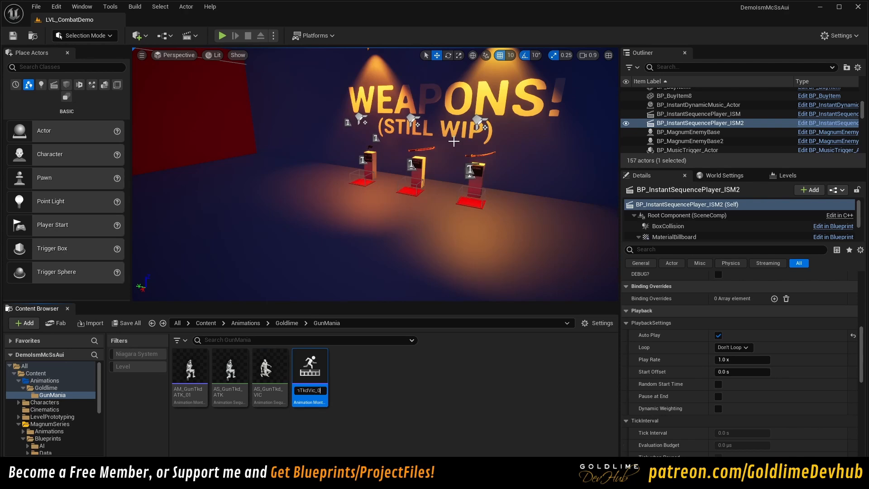
key(Return)
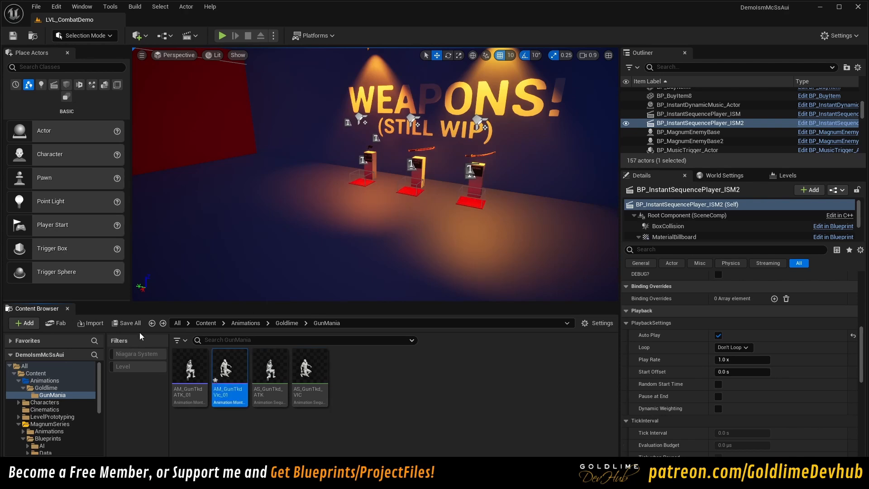
click(126, 322)
key(Return)
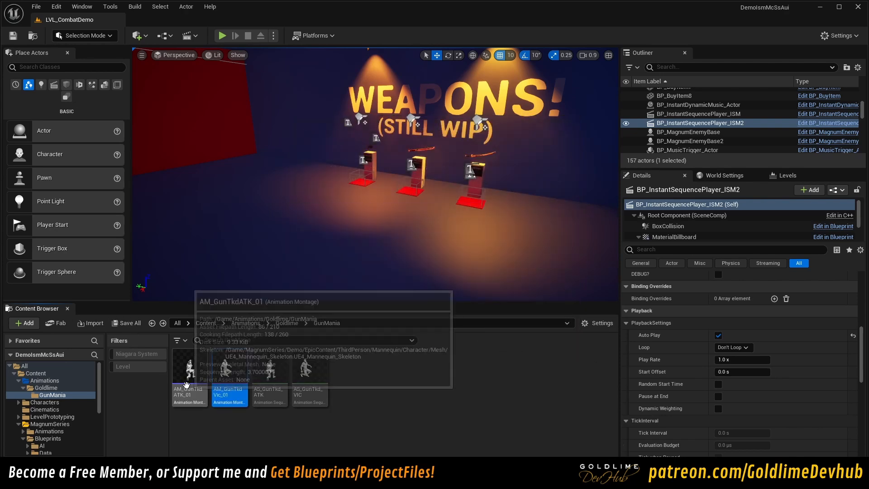
Step: Open AM_GunTkdATK_01 and add a Play Particle Effect notify at about frame 61 using the P_DamageFX_IC particle system
double_click(188, 380)
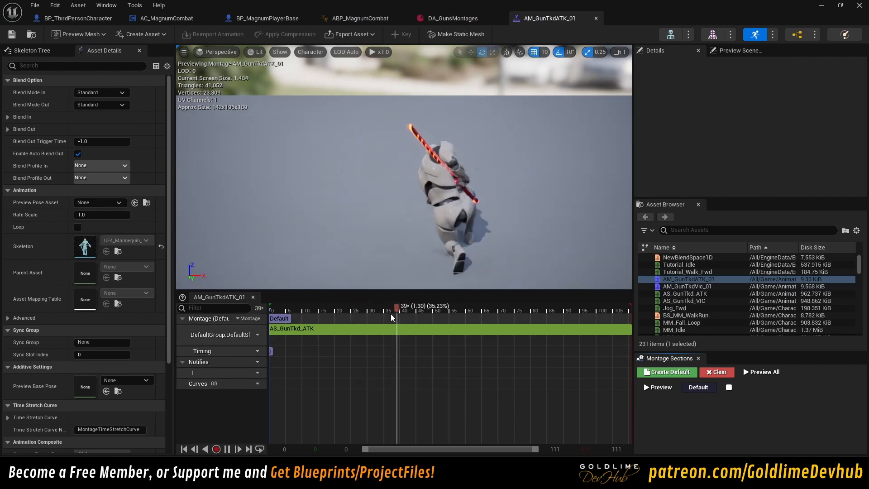
drag(390, 313, 472, 312)
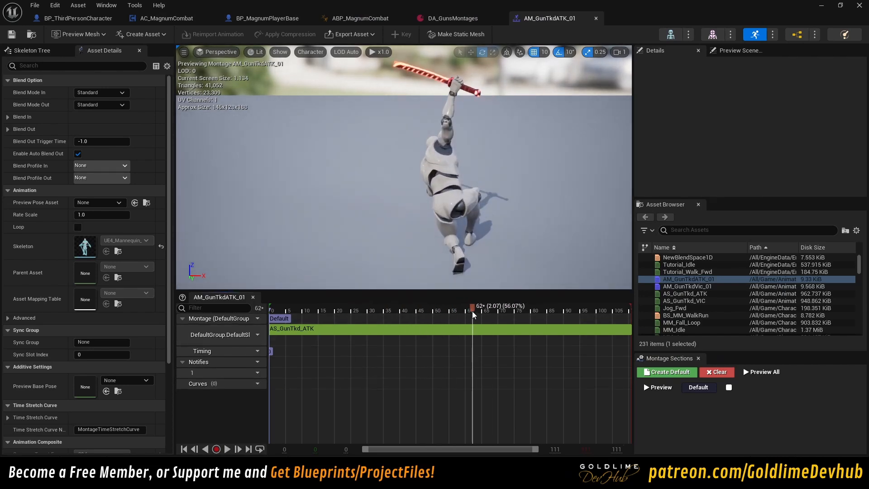
right_click(470, 378)
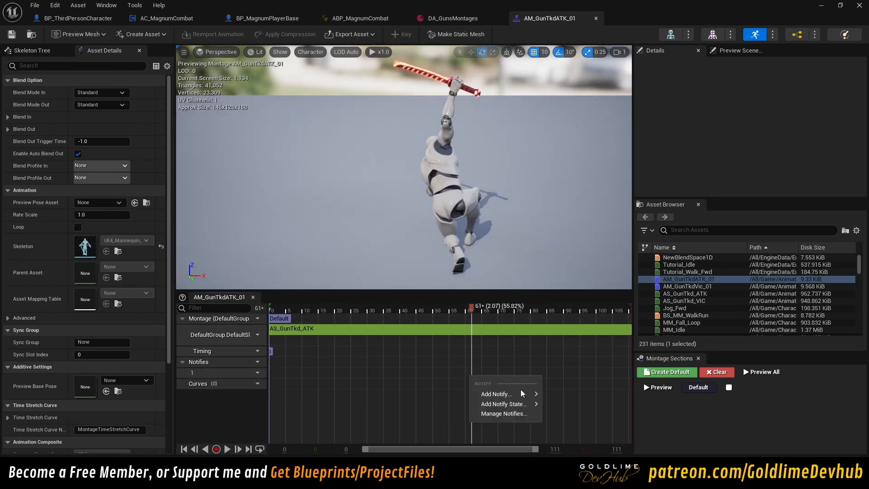
mouse_move(520, 393)
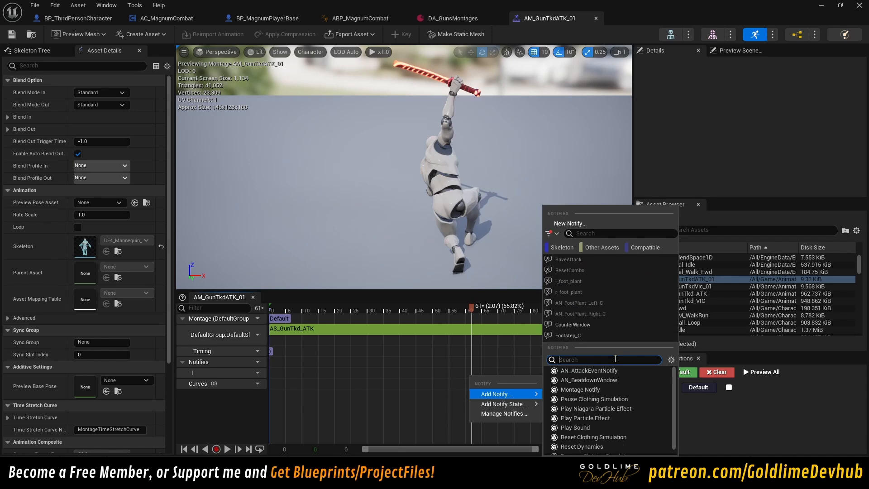
click(585, 417)
click(788, 105)
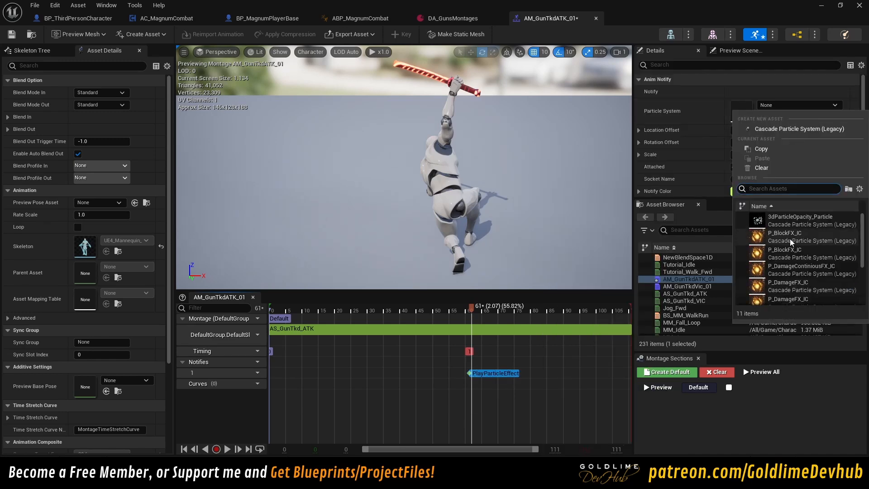
scroll(790, 253, down, 1)
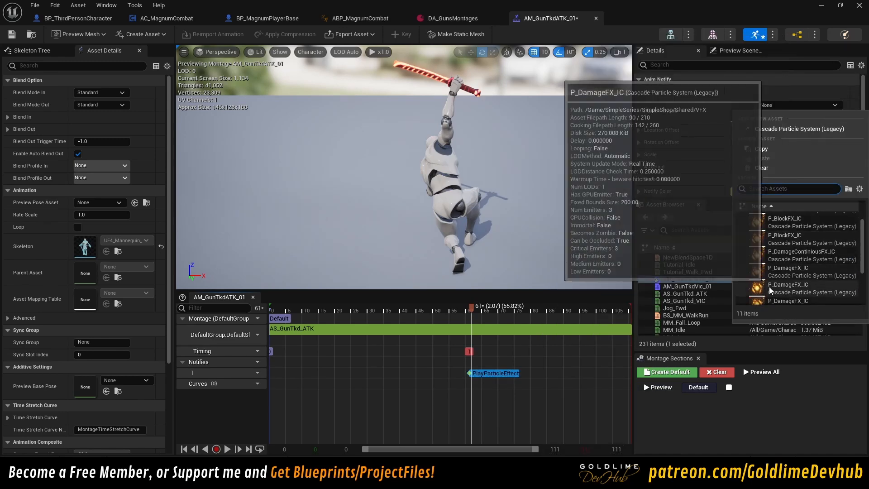
click(775, 274)
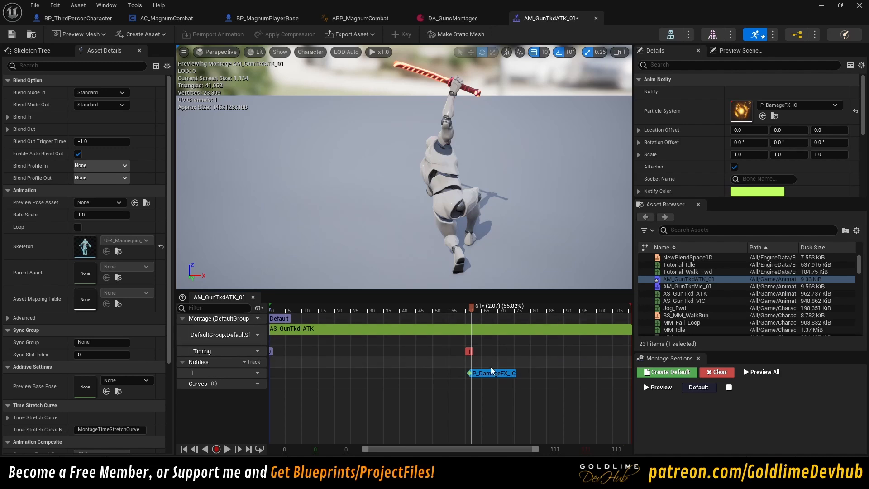
Step: Set the particle notify's socket to hand_r with Attached off, move it to about frame 55, and scrub the montage to preview it
click(450, 308)
drag(450, 307, 488, 307)
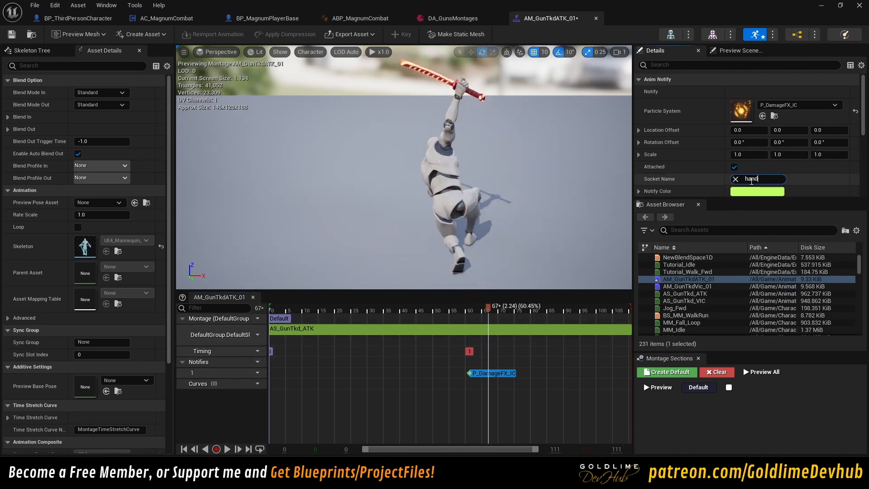
click(758, 200)
click(306, 310)
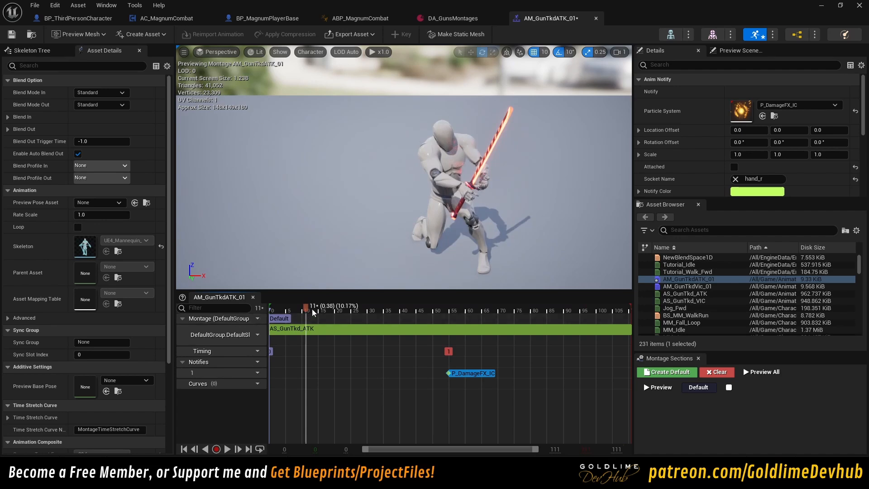
Step: Paste a copy of the P_DamageFX_IC particle notify at about frame 15 of AM_GunTkdATK_01
click(318, 376)
key(ctrl+v)
drag(309, 311, 319, 311)
click(342, 374)
Step: Add a second notify track and place a Play Sound notify on it at about frame 18
click(257, 373)
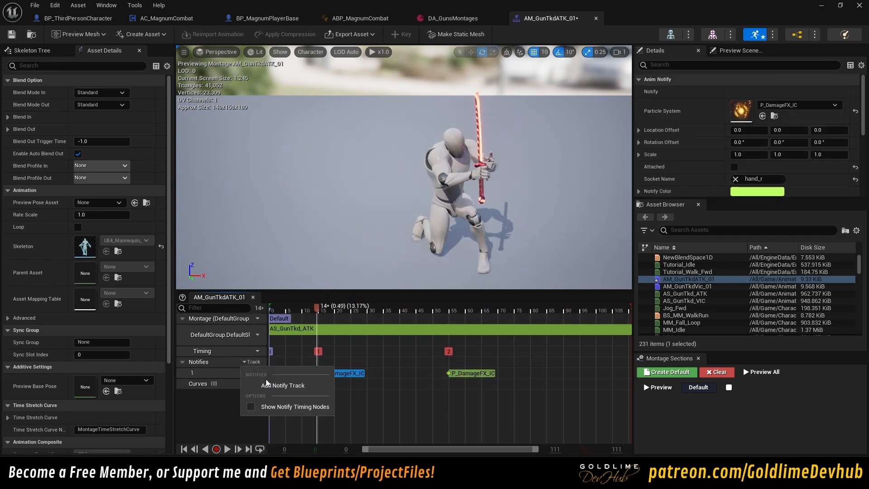
click(268, 385)
click(330, 386)
right_click(330, 386)
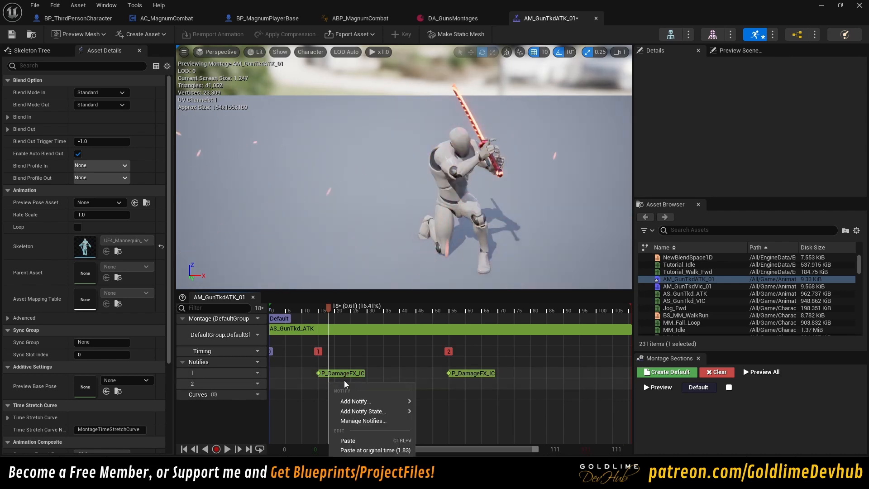
mouse_move(378, 405)
text(sound)
click(449, 427)
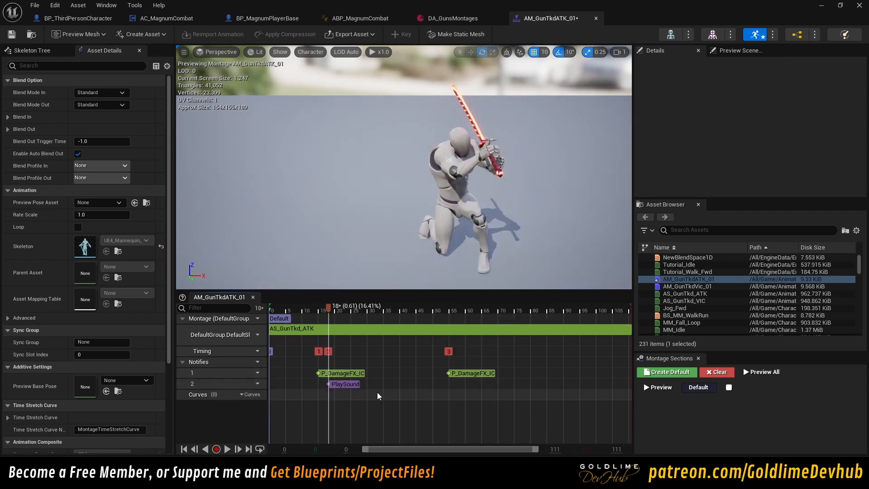
Step: Align the Play Sound notify to about frame 15 with the sound CUE_GunSFX_MC, and paste a copy of it at about frame 55
click(337, 384)
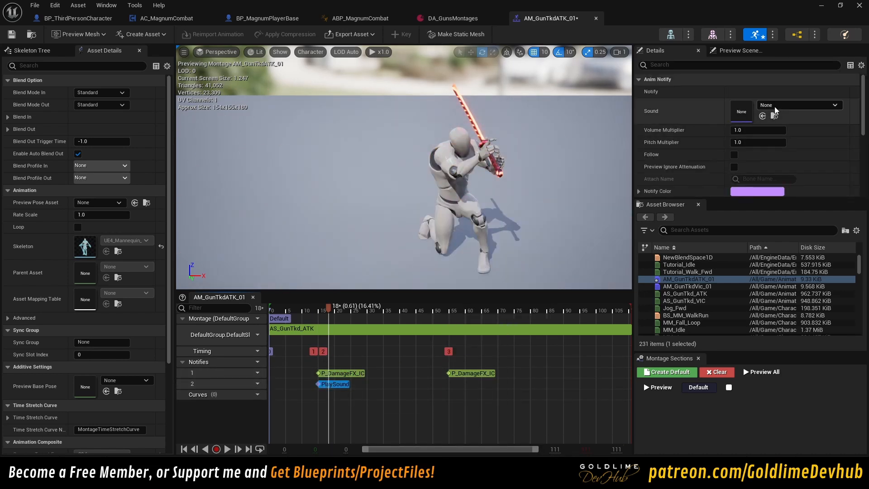
click(797, 105)
text(gun)
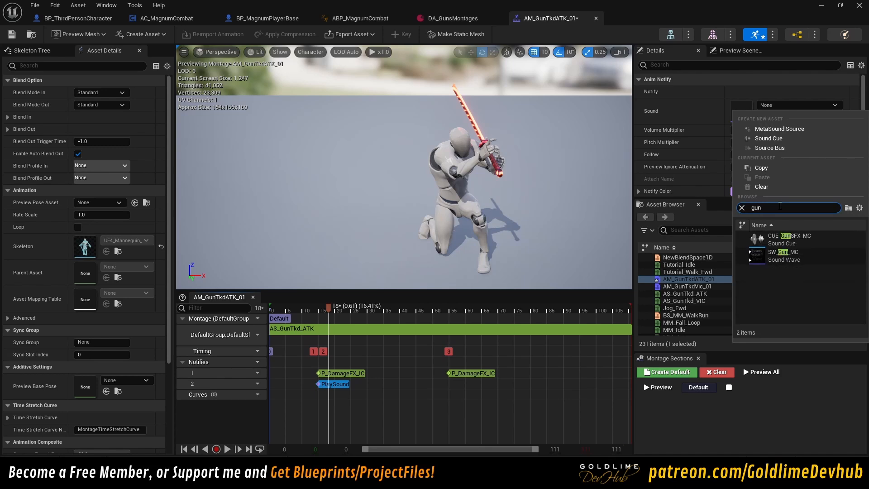
click(789, 239)
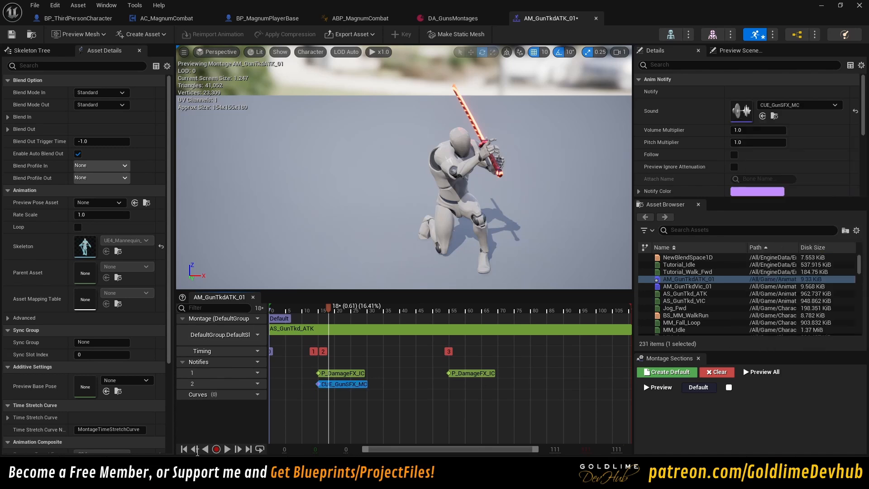
click(406, 385)
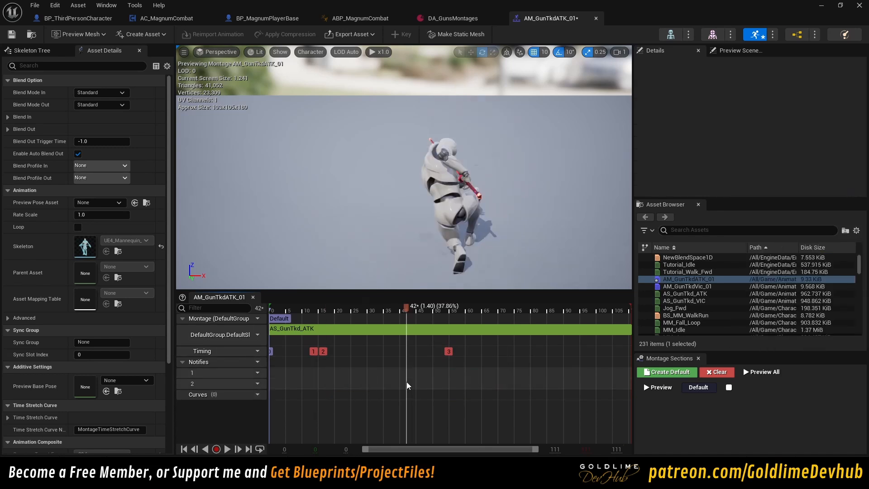
key(ctrl+v)
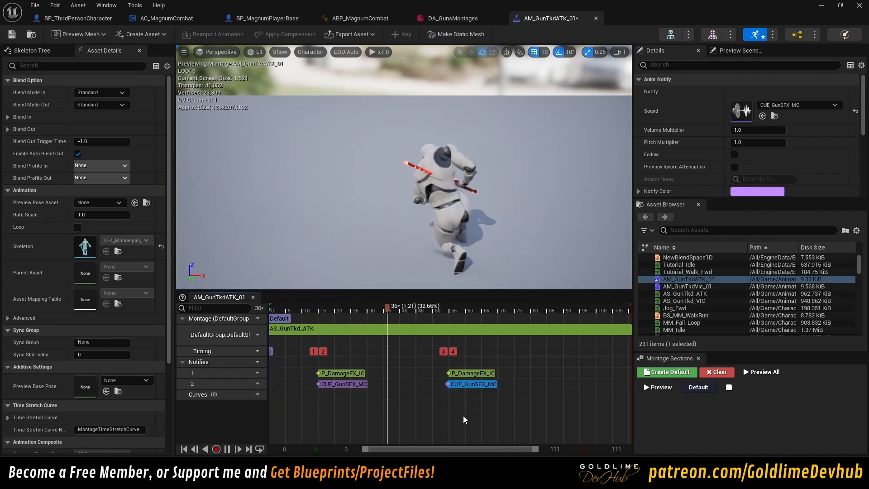
Step: Insert a third notify track and paste the sound notify on it at about frame 55, with its sound set to CUE_SwTakedownSFX_MC
right_click(242, 372)
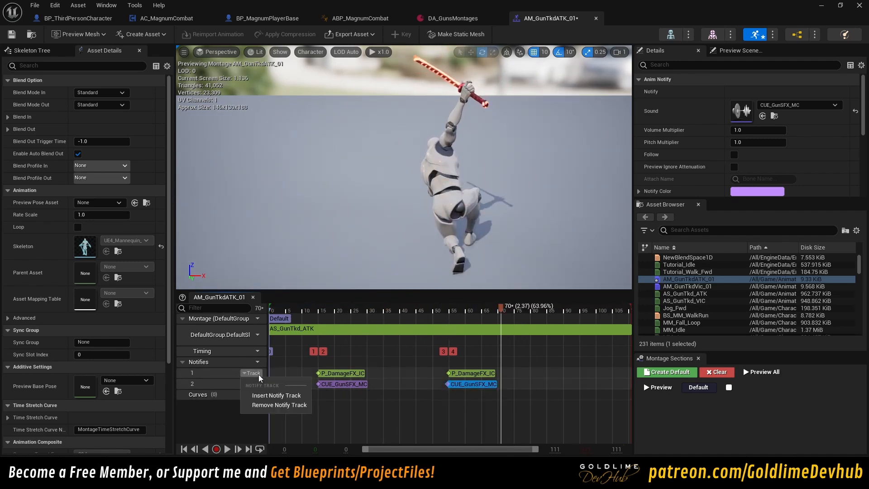
click(276, 394)
click(464, 406)
right_click(452, 372)
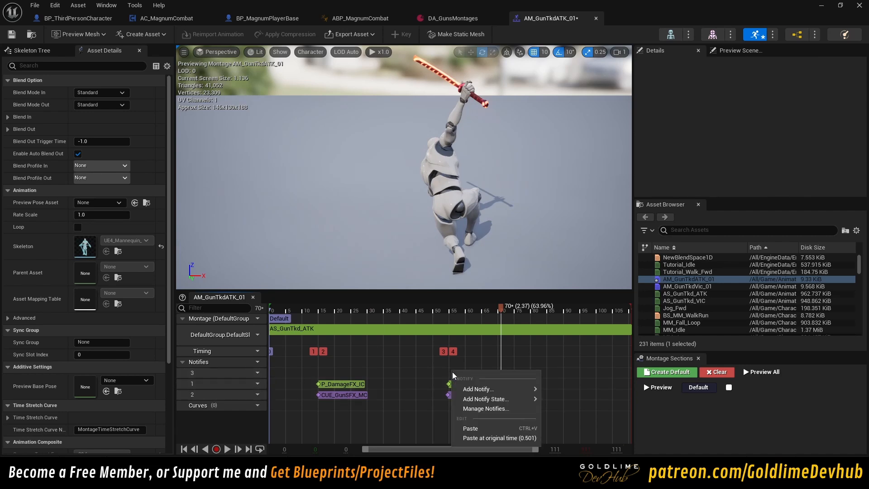
click(468, 428)
click(797, 105)
text(take)
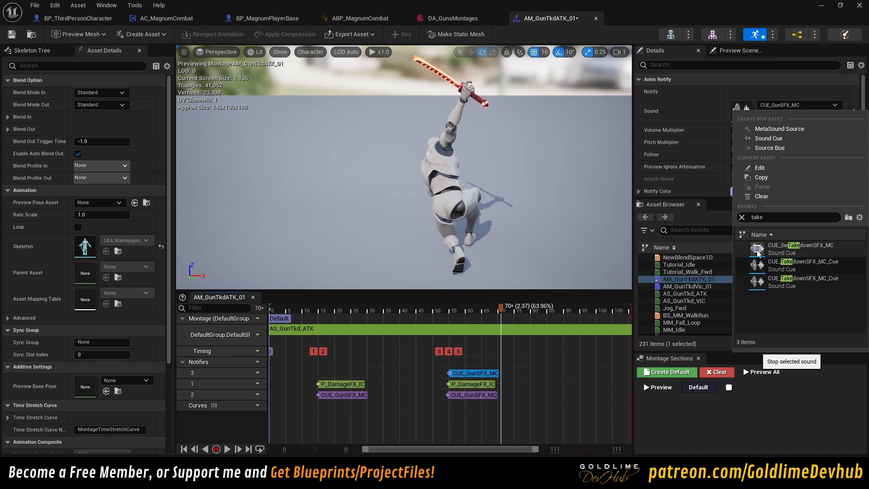
click(788, 248)
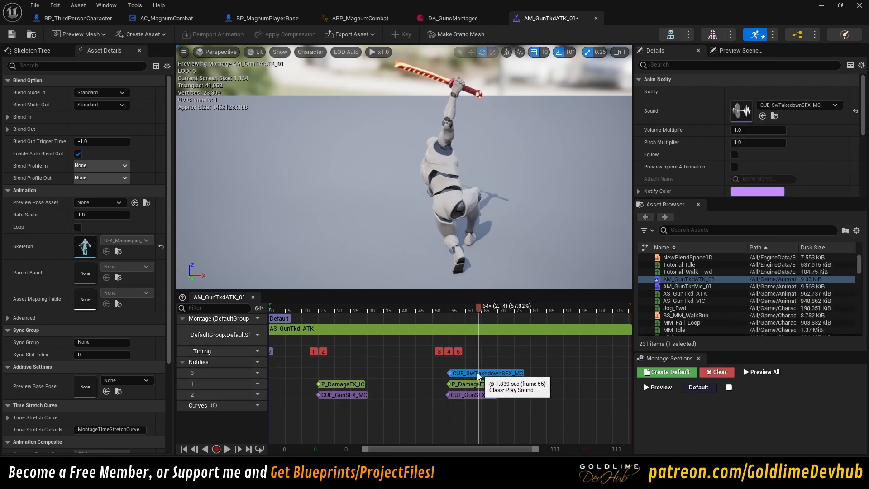
Step: Play the montage from about frame 49 to check the takedown effects and save AM_GunTkdATK_01
drag(477, 373, 477, 373)
drag(457, 307, 431, 311)
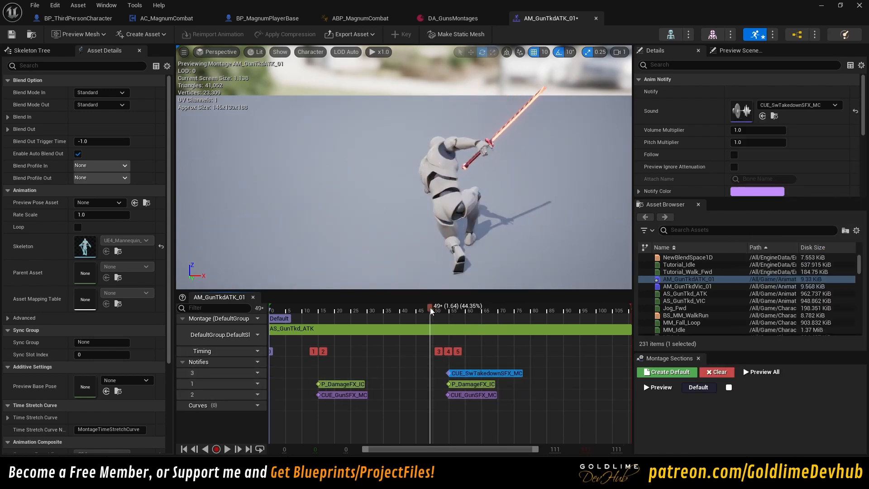
key(space)
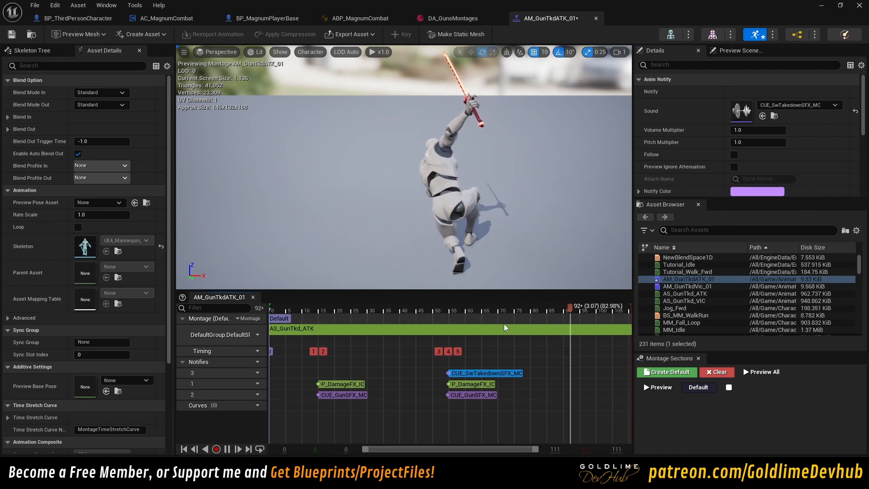
click(11, 35)
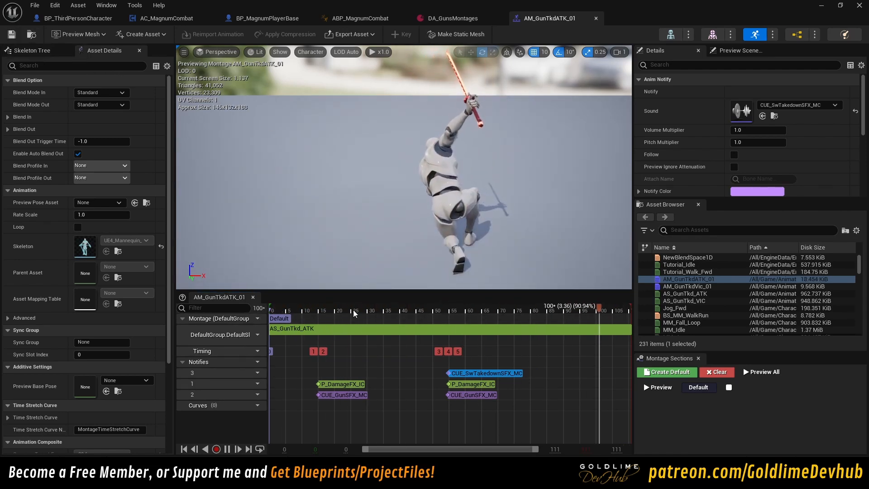
Step: Set the play rate of the montage's AS_GunTkd_ATK segment to 1.35 and save the montage
click(511, 329)
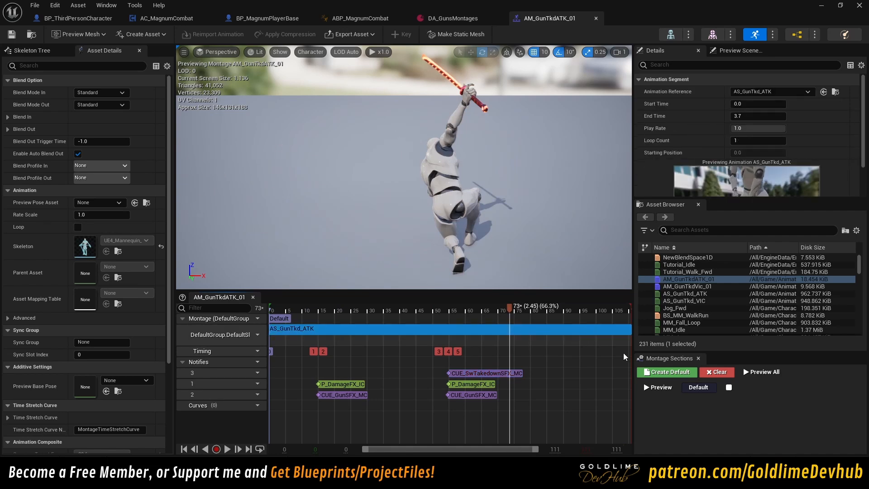
click(759, 129)
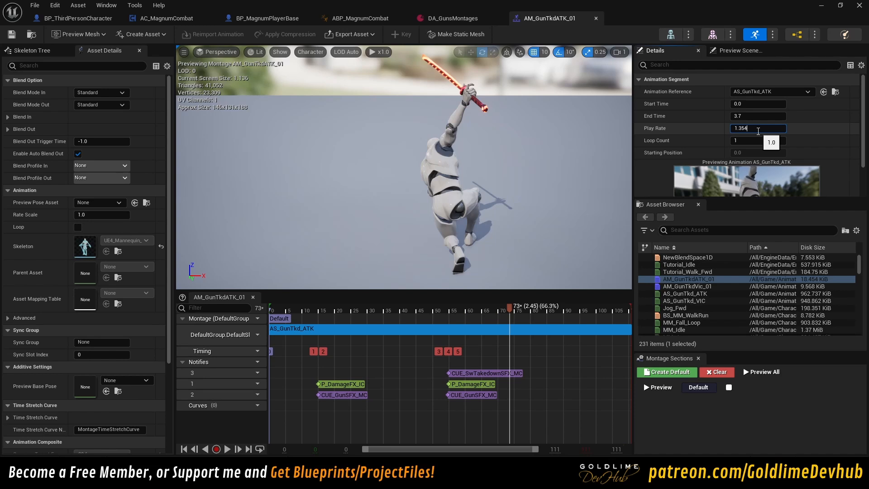
key(Return)
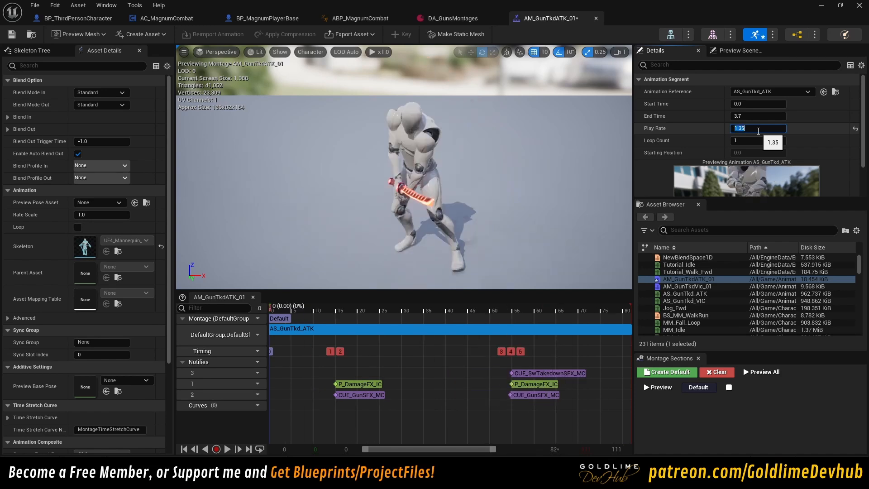
click(12, 36)
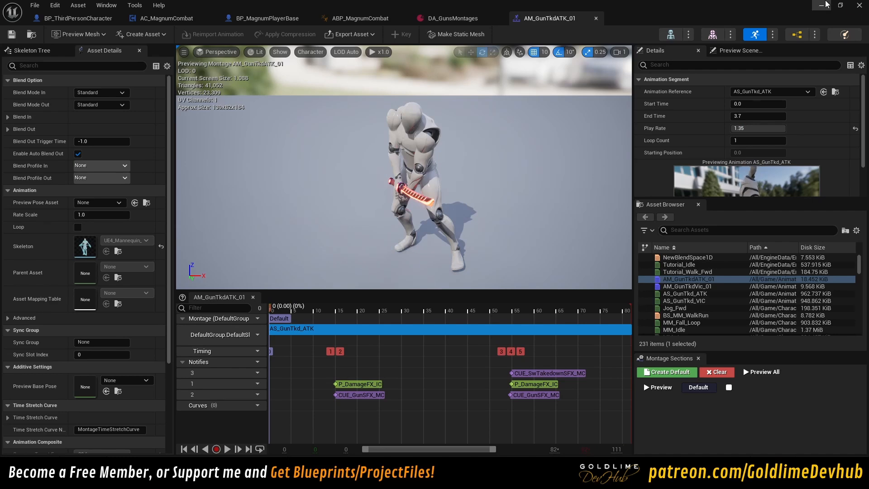
Step: Reset the AS_GunTkd_ATK segment's play rate to its default of 1.0, save the montage, and scrub through it
click(822, 5)
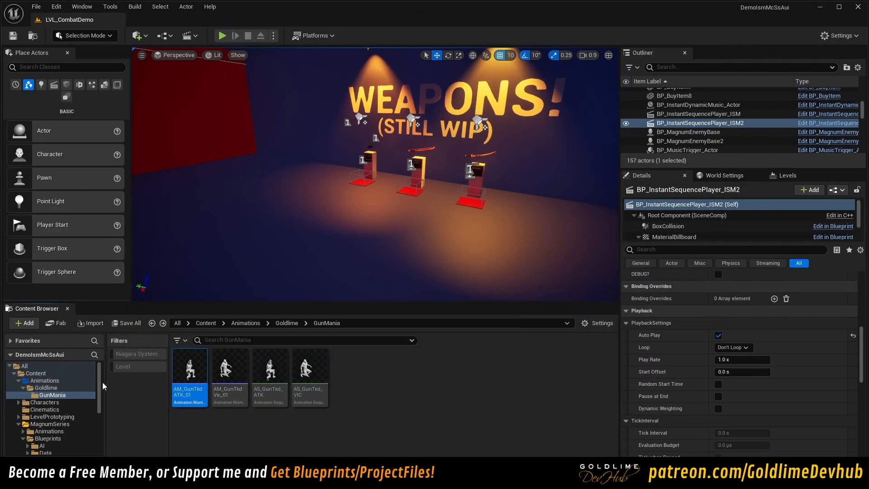
key(alt+Tab)
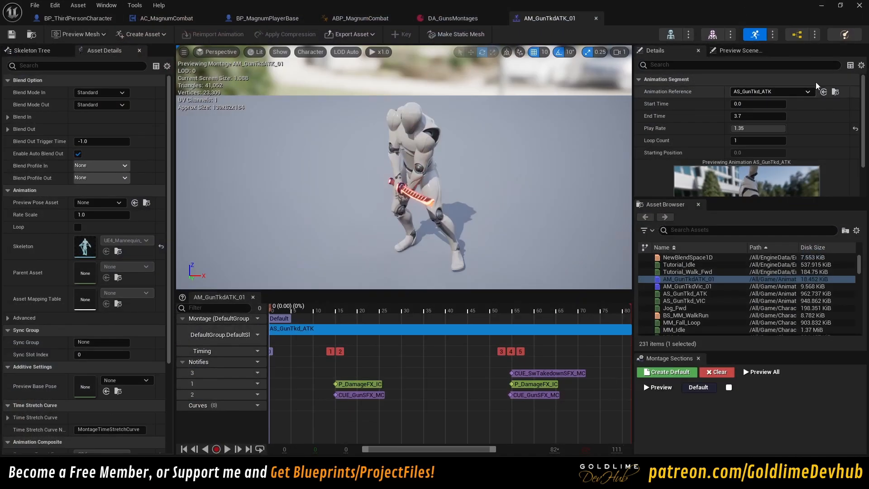
click(855, 128)
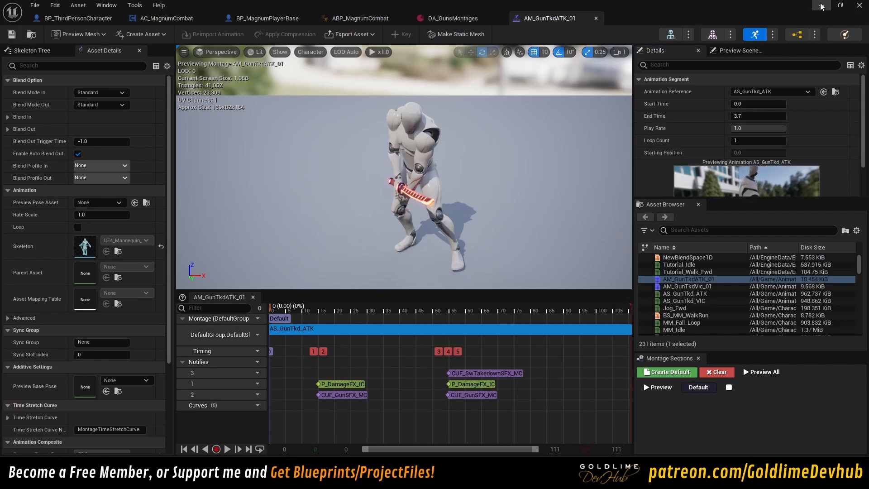
click(303, 308)
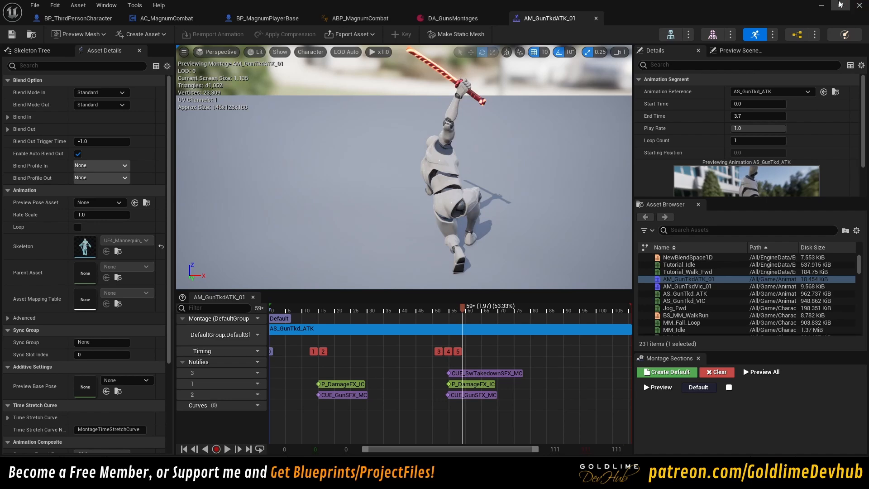
Step: Create a level sequence named LS_GunTakedown in the Content/Cinematics folder, and open and save it in Sequencer
click(822, 4)
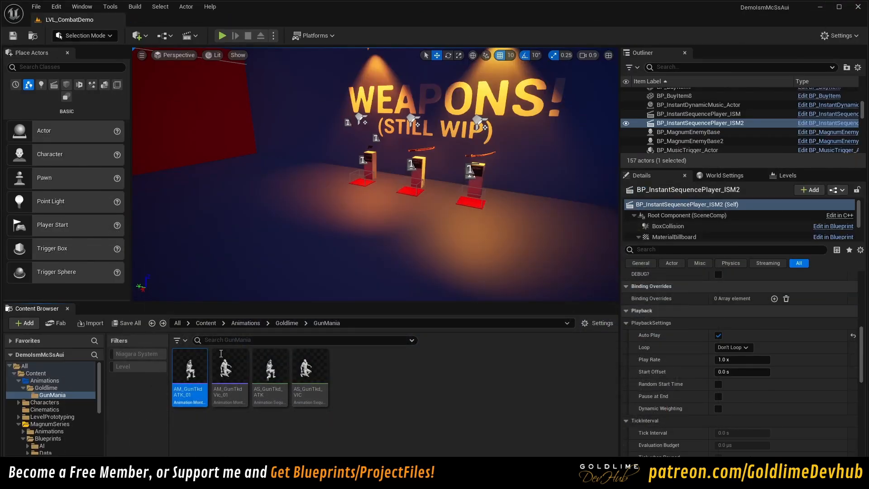
click(206, 323)
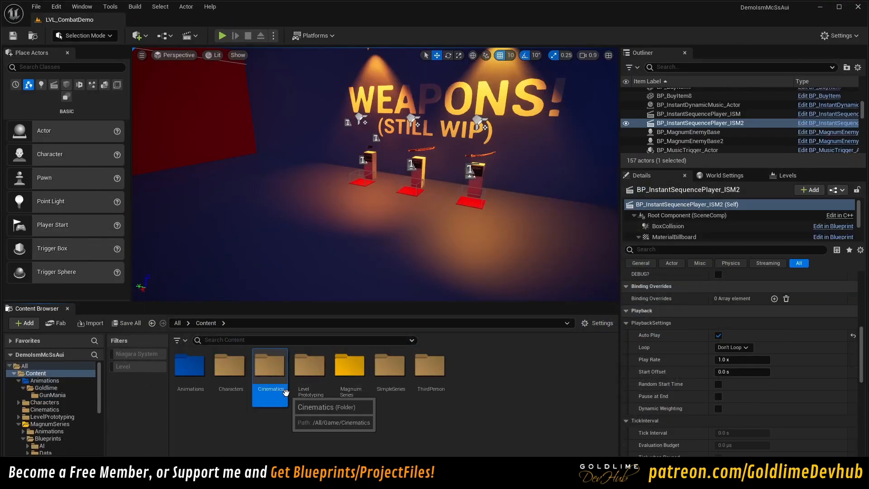
double_click(274, 390)
right_click(285, 400)
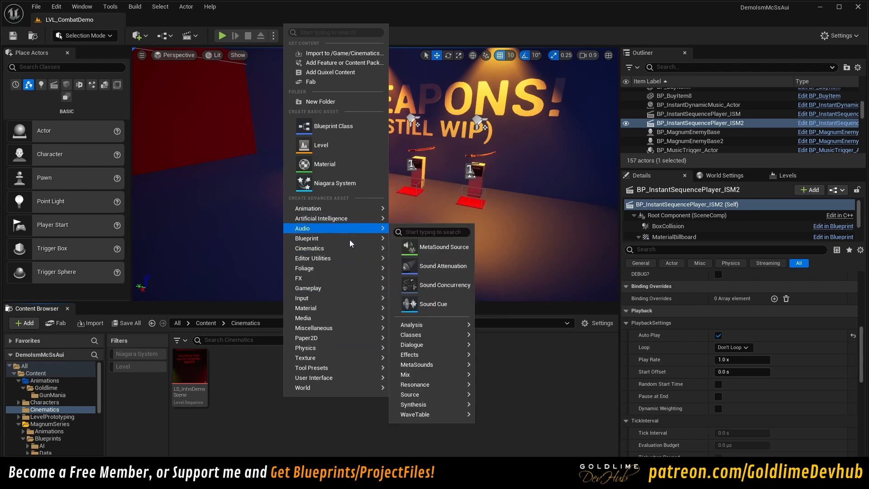
mouse_move(326, 248)
click(433, 275)
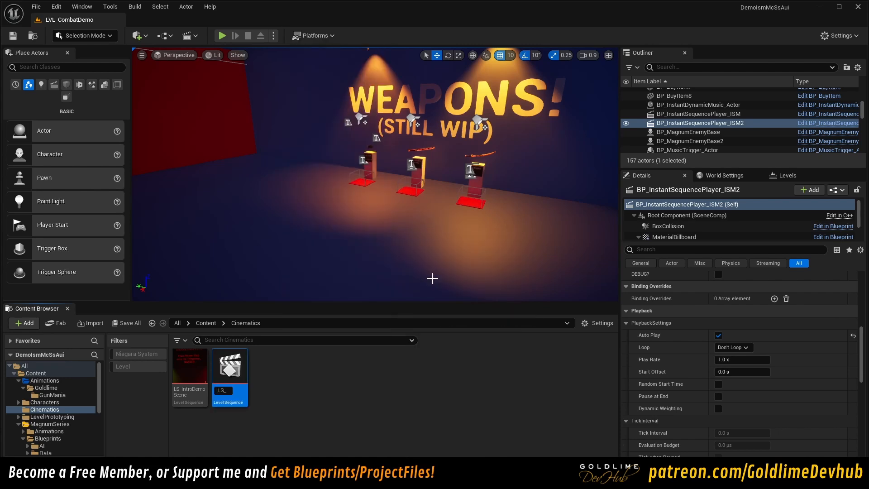
text(LS_GunTakedown)
key(Return)
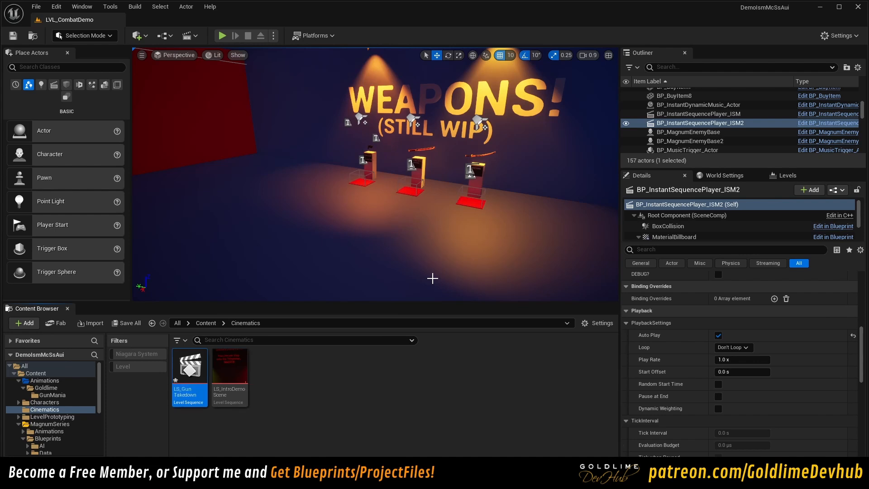
double_click(194, 381)
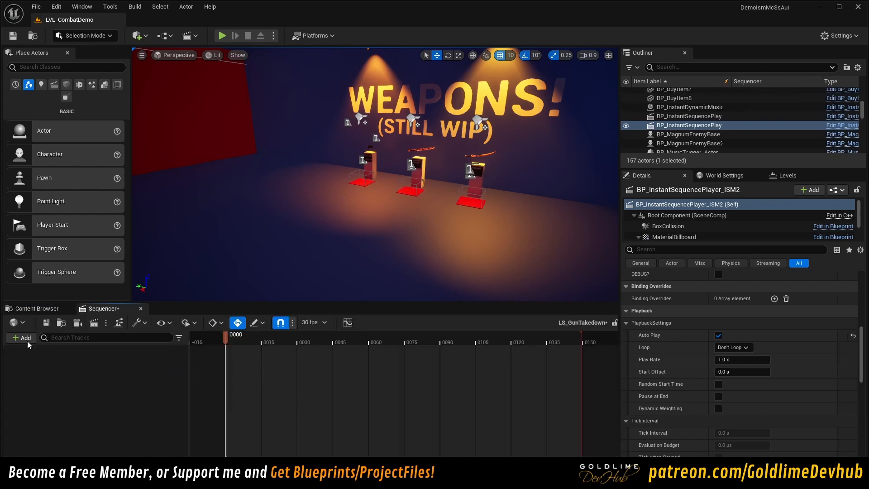
click(46, 322)
Step: Place the AS_GunTkd_ATK animation sequence from the GunMania folder into the level as an actor
click(37, 308)
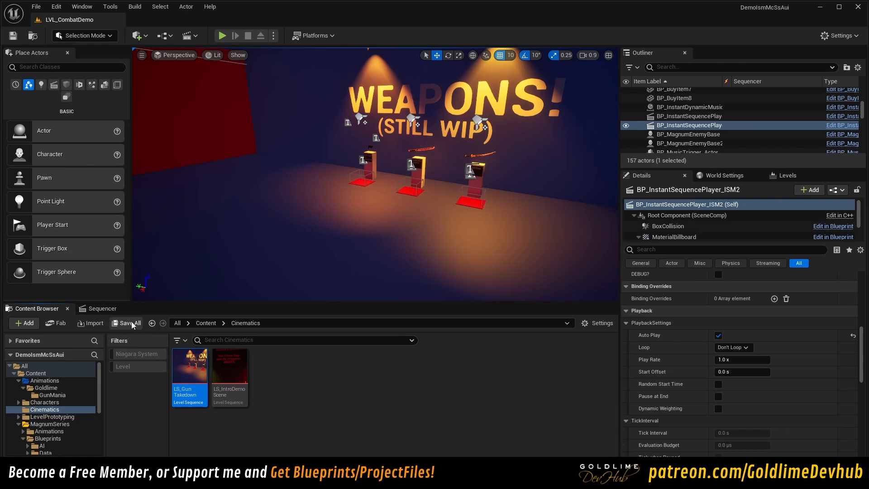
click(152, 323)
click(152, 323)
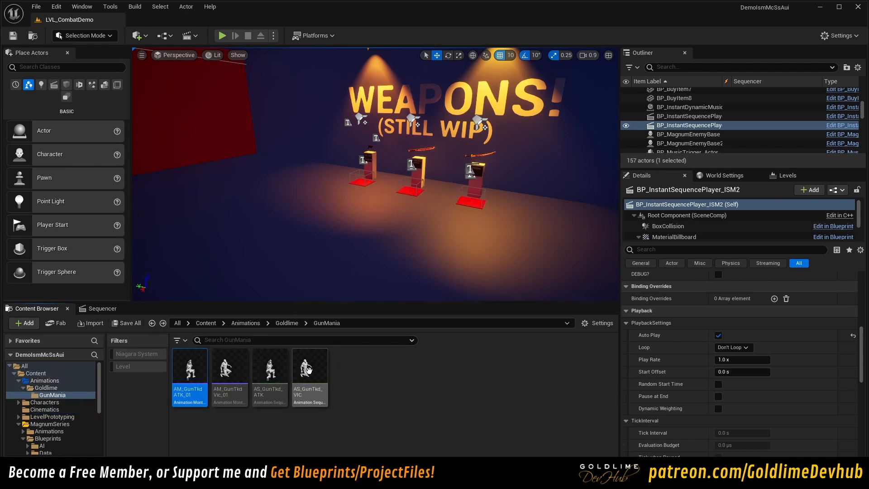
drag(274, 370, 267, 259)
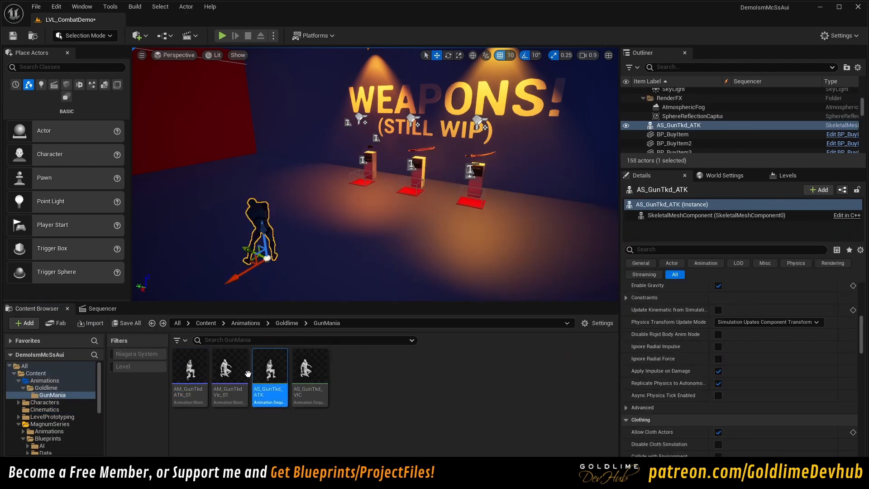
Step: Reset the AS_GunTkd_ATK actor's location to 0, 0, 0 and frame it in the viewport with LS_GunTakedown open
click(103, 309)
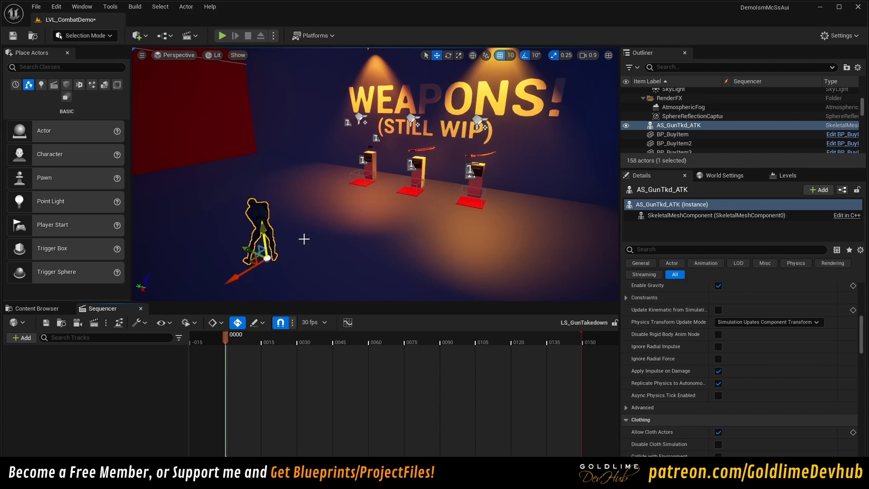
scroll(713, 313, up, 15)
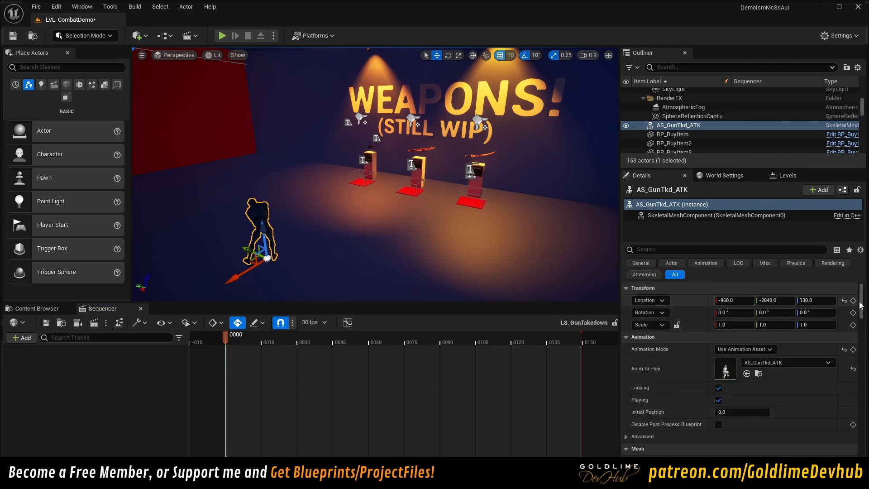
click(844, 300)
key(f)
right_drag(510, 91, 602, 64)
right_drag(289, 239, 402, 239)
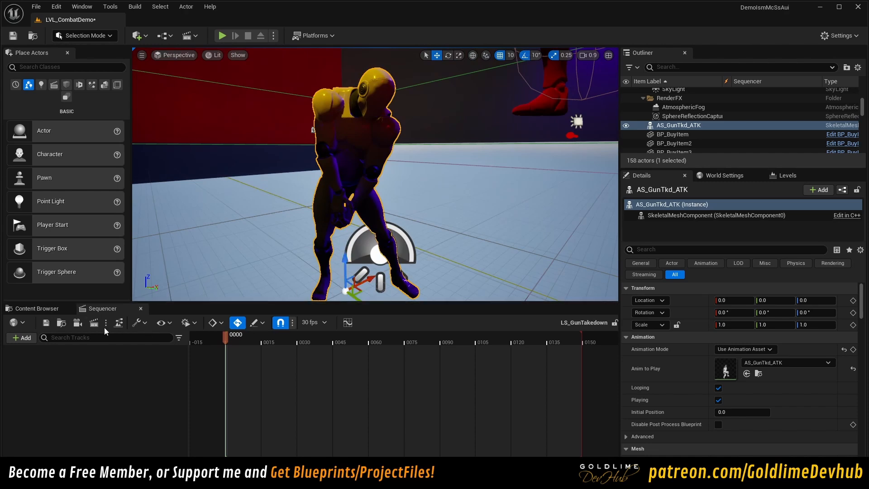
Step: Add the placed AS_GunTkd_ATK actor to the LS_GunTakedown sequence and convert it to a spawnable
click(22, 338)
mouse_move(91, 189)
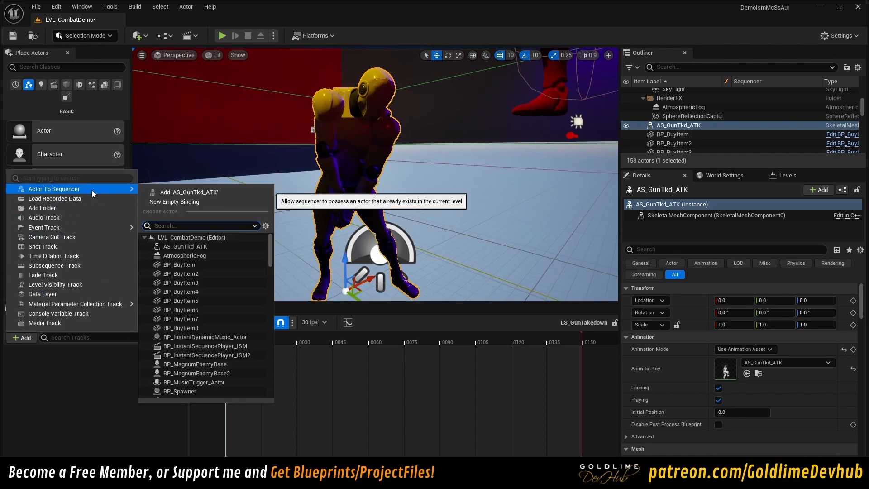
click(184, 190)
right_click(93, 351)
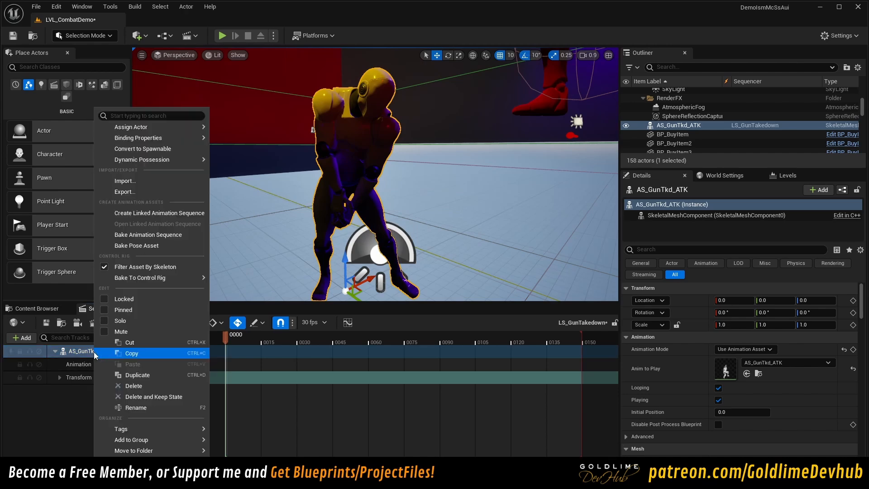
click(150, 153)
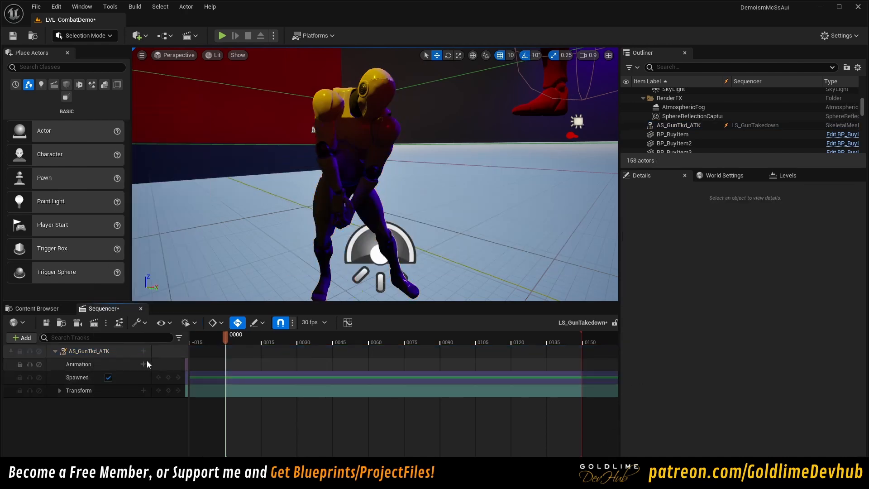
Step: Place the AS_GunTkd_ATK animation at frame 0 of the actor's Animation track, end the playback range where the clip ends, and save the sequence
click(47, 309)
drag(269, 376, 227, 365)
click(273, 367)
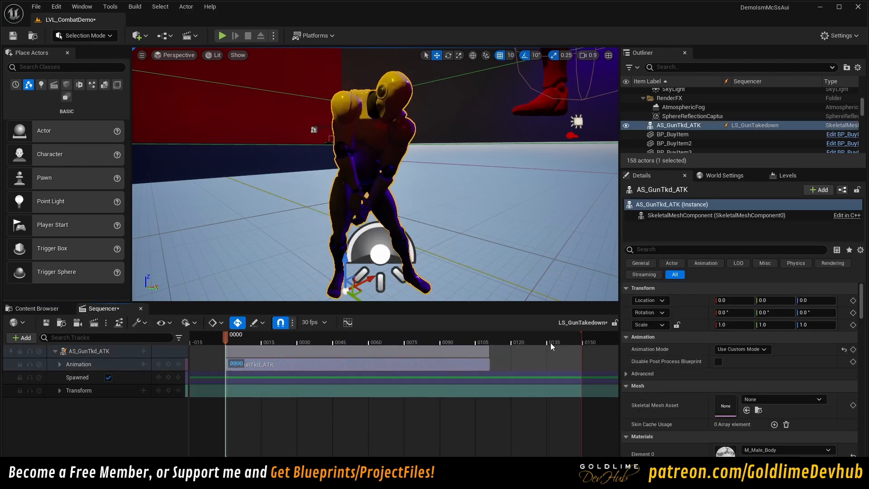
drag(580, 339, 482, 334)
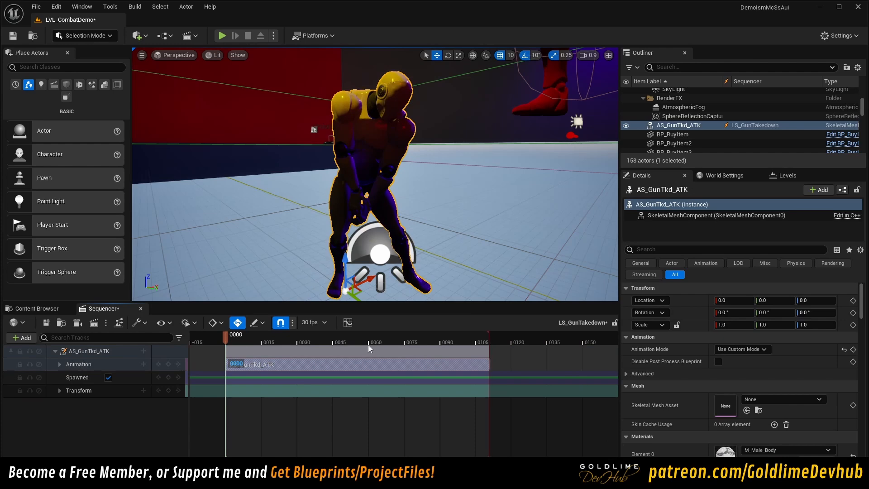
click(46, 323)
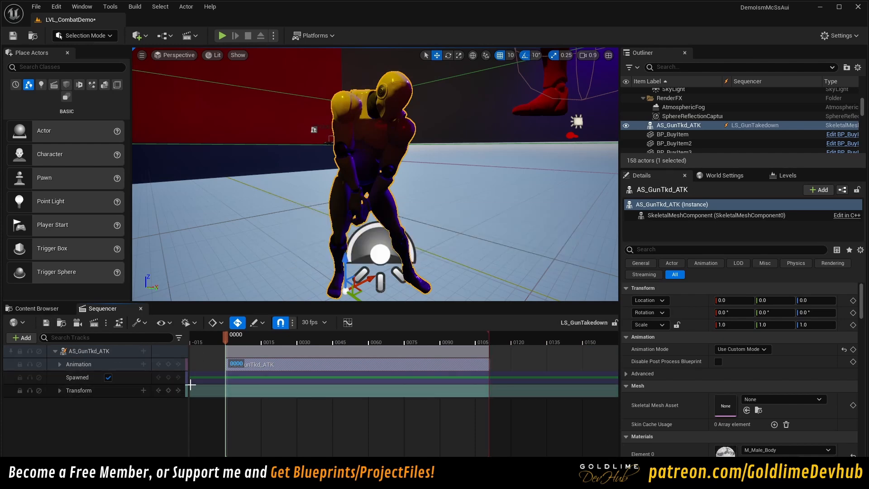
Step: Save all modified content and close the Sequencer
click(35, 309)
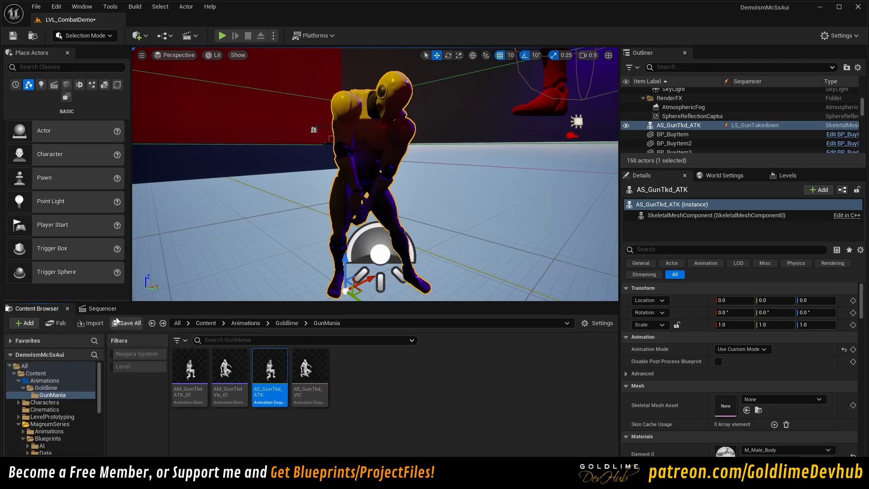
click(135, 323)
click(519, 339)
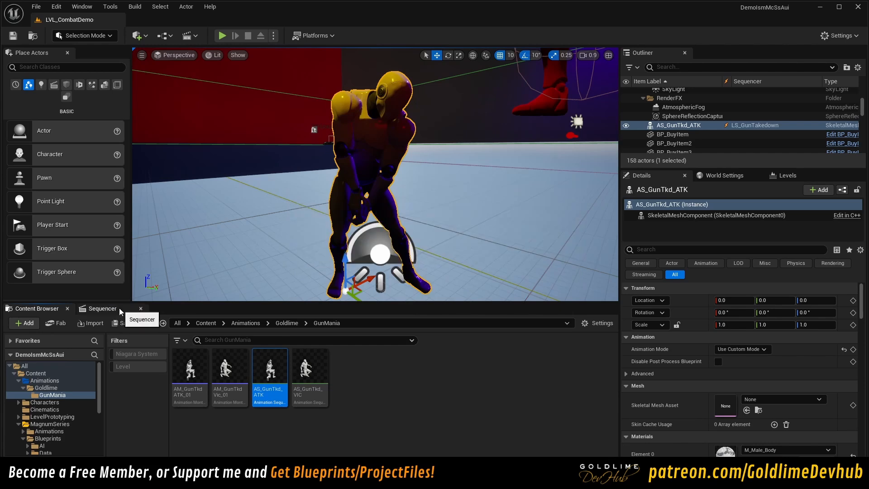
click(118, 308)
click(141, 309)
Step: Open the LVL_CombatCameras level from the MagnumSeries/Maps folder and inspect its action camera area and enemies
click(207, 323)
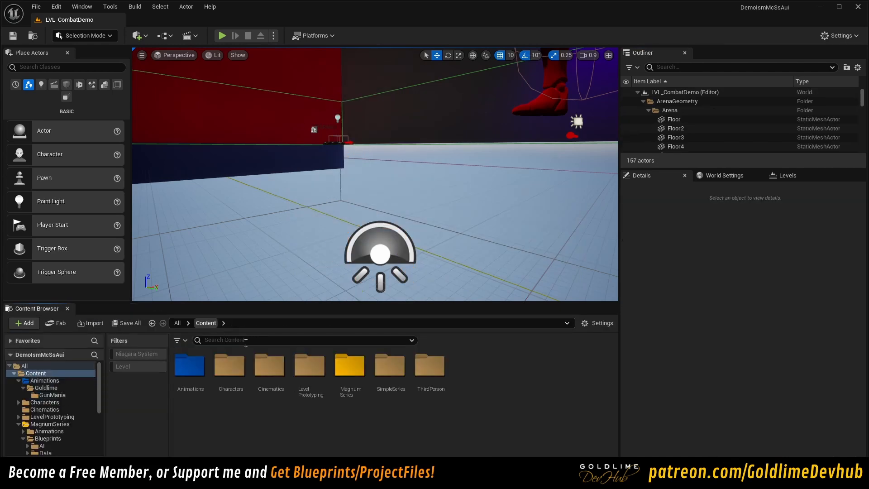
double_click(342, 388)
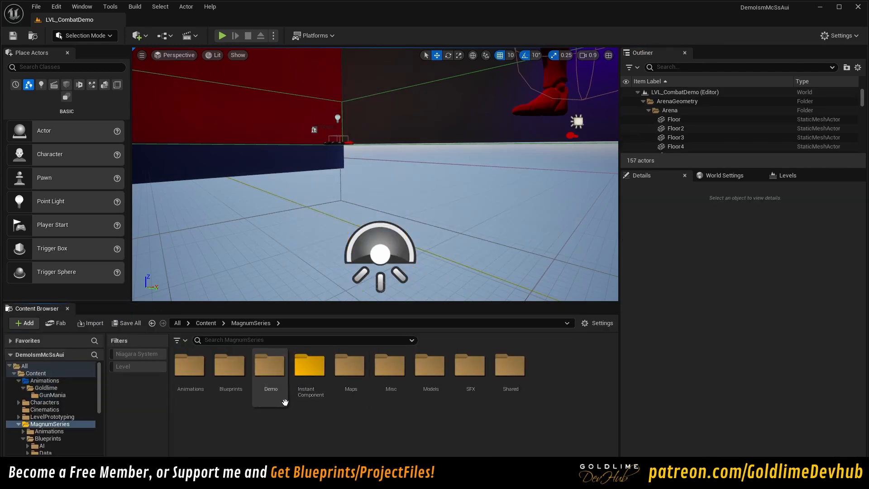
double_click(347, 383)
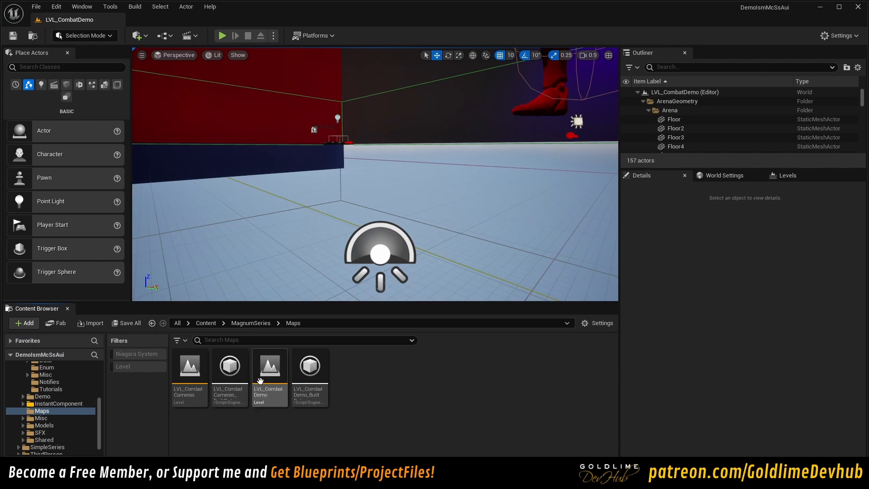
double_click(196, 369)
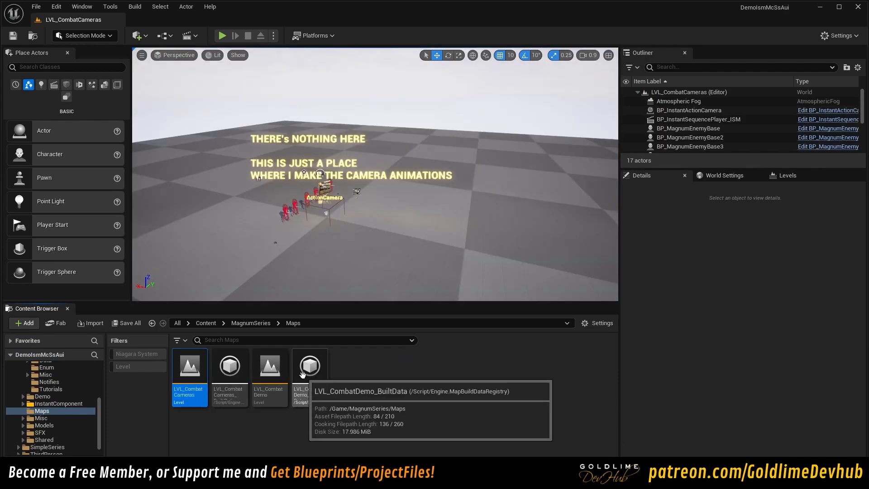
key(w)
right_drag(390, 207, 247, 238)
key(d)
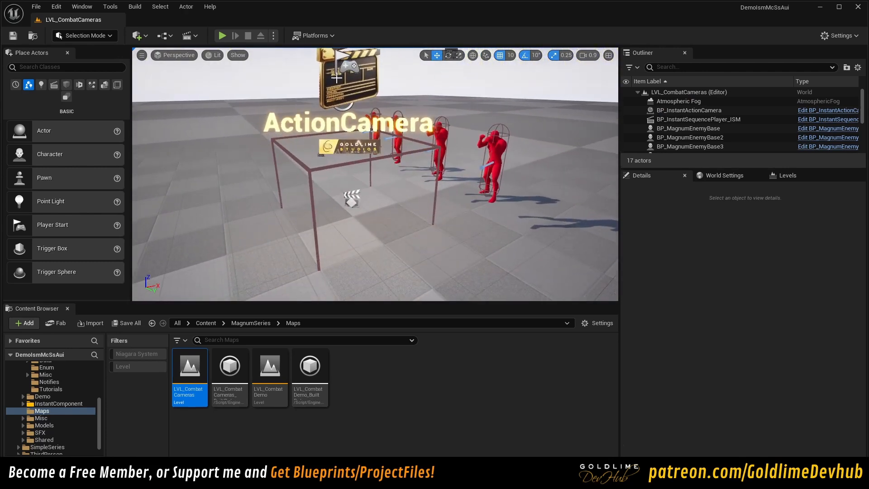
right_drag(377, 135, 324, 169)
key(w)
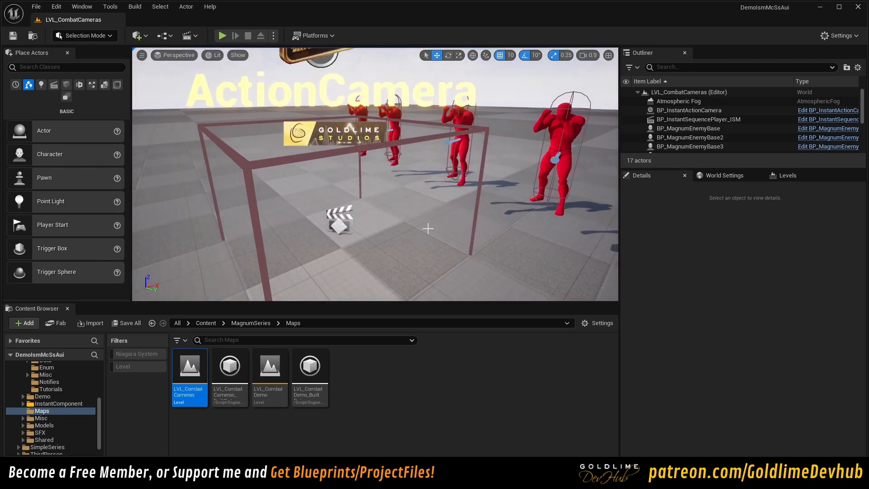
click(206, 323)
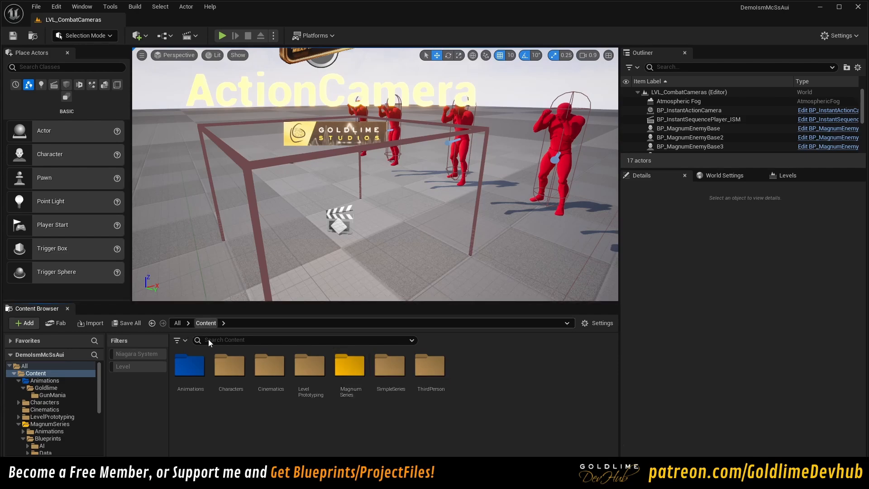
double_click(350, 366)
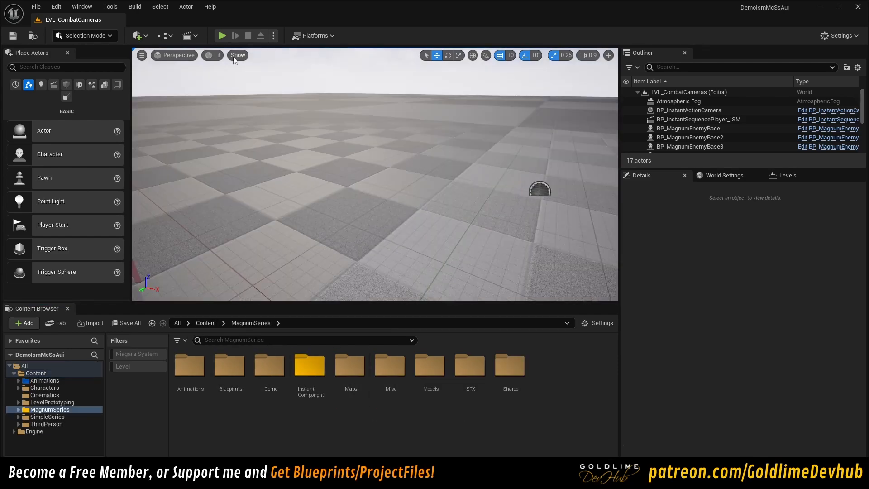
right_drag(357, 196, 363, 197)
Step: In BP_MagnumPlayerBase's "Adds Sword at the Beginning" section, set Add Weapon and Change Weapon to Guns and wire the incoming execution into Add Weapon
key(alt+Tab)
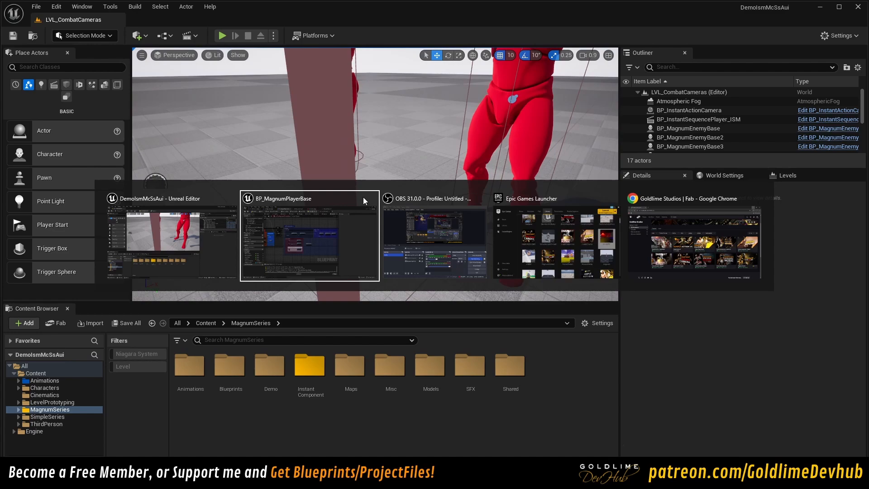
scroll(376, 280, up, 2)
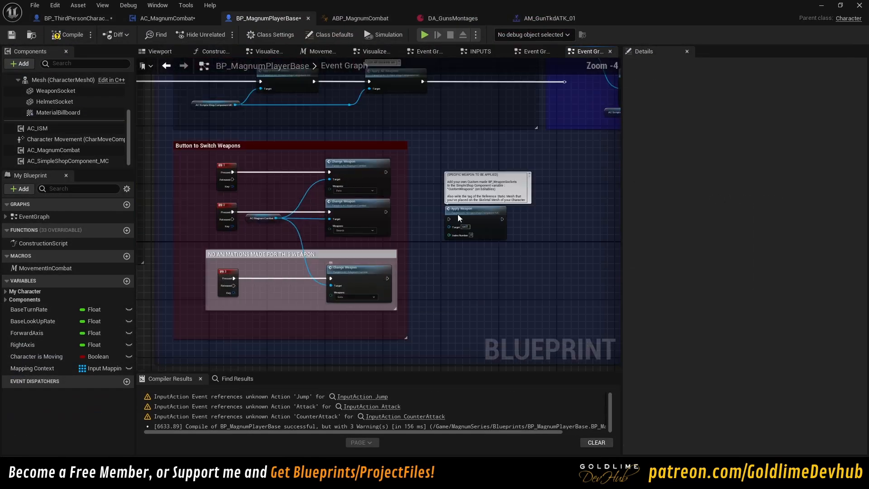
click(459, 199)
right_drag(580, 237, 393, 298)
scroll(416, 267, up, 4)
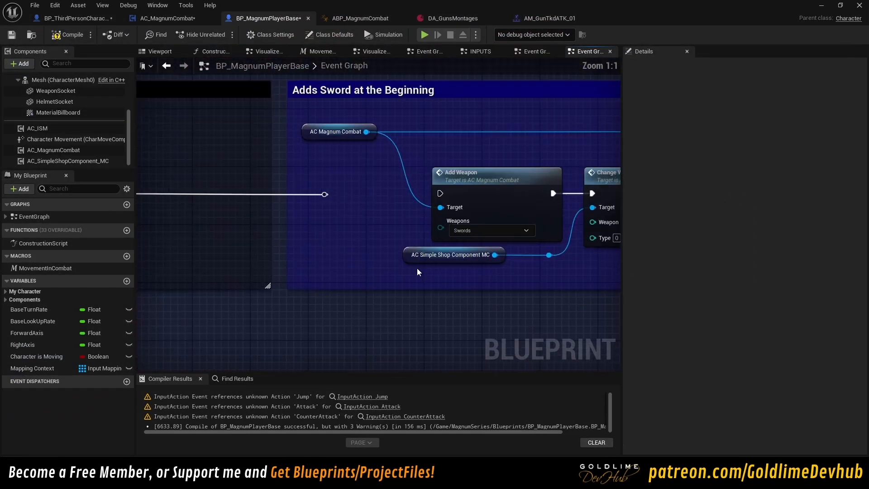
click(485, 236)
click(478, 249)
drag(326, 195, 440, 194)
right_drag(544, 248, 198, 213)
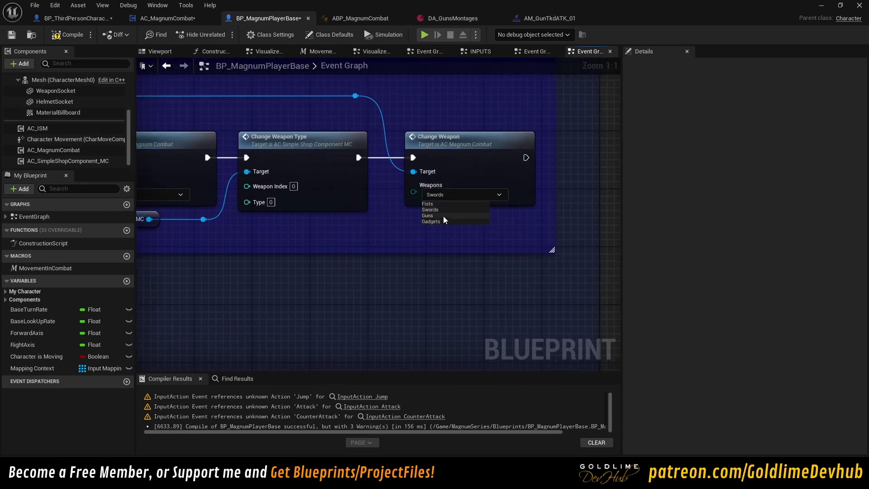
click(443, 216)
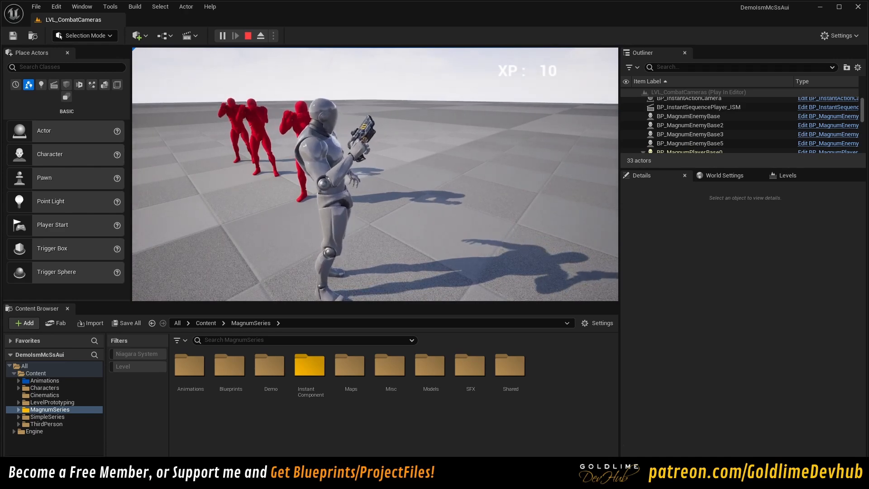
Step: End the play session and set Takedowns index 0 in DA_GunsMontages to AM_GunTkdATK_01
key(Escape)
click(251, 174)
key(alt+Tab)
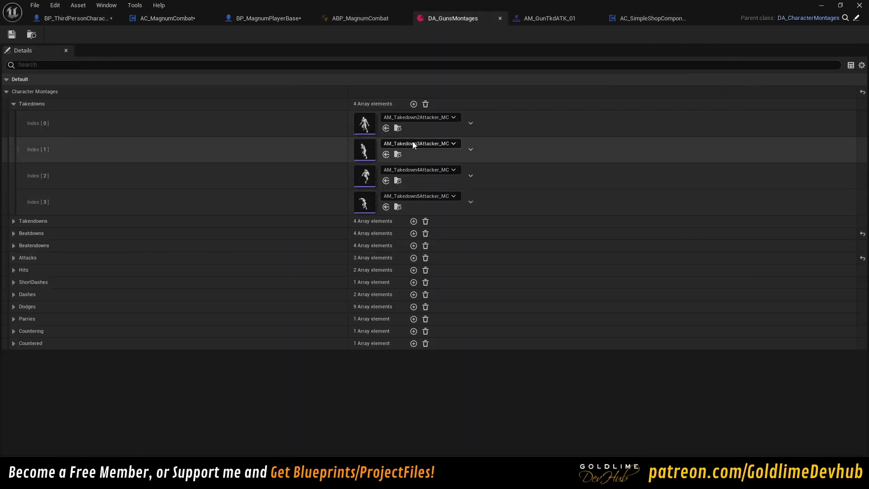
click(404, 119)
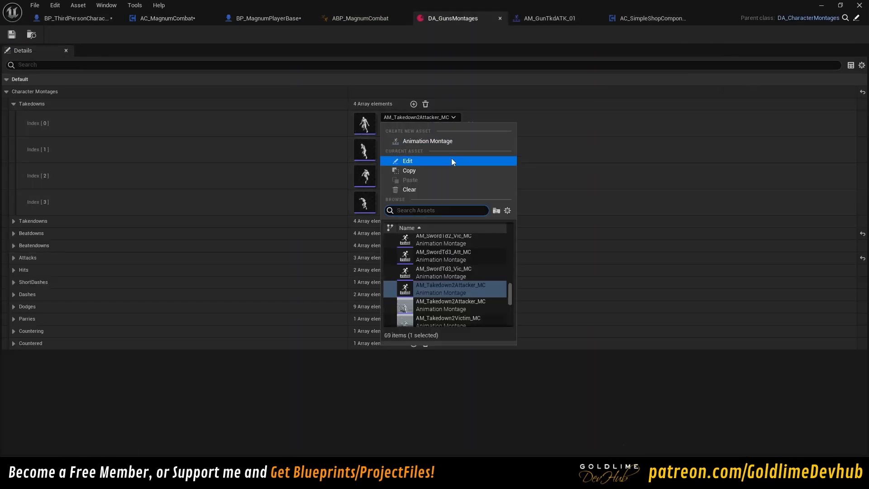
text(gun)
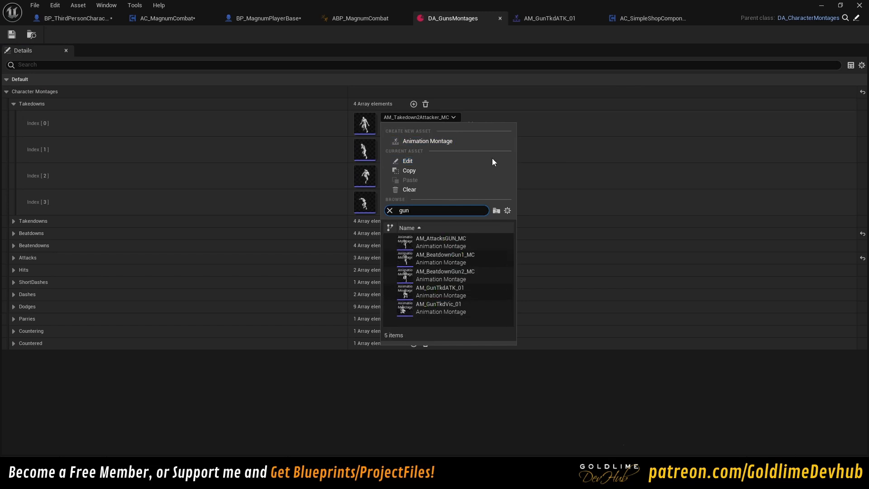
click(466, 296)
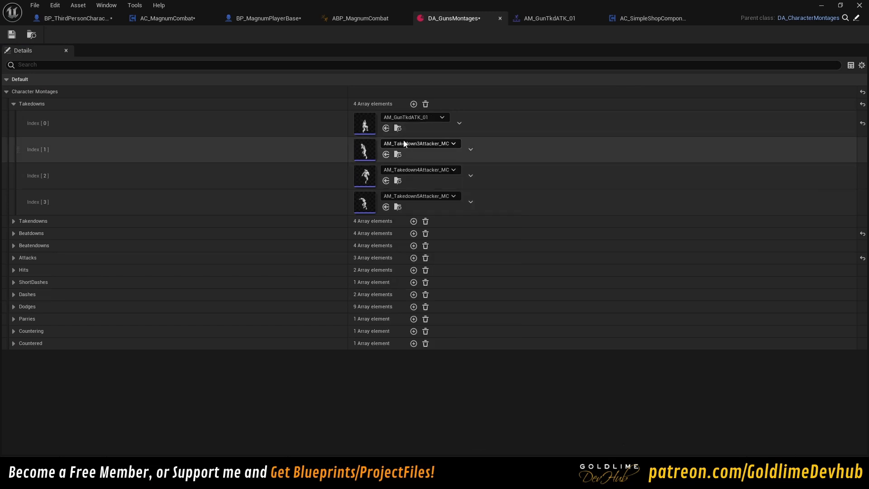
Step: Set Takendowns index 0 in DA_GunsMontages to AM_GunTkdVic_01
click(12, 222)
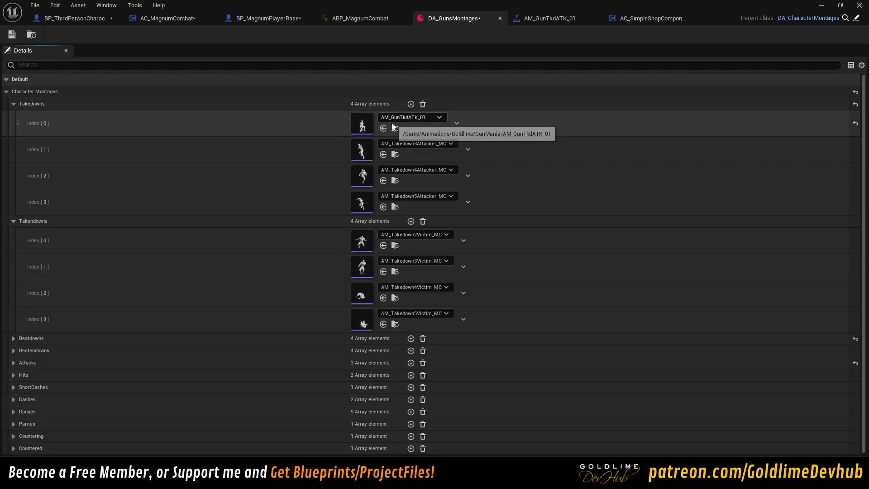
click(414, 236)
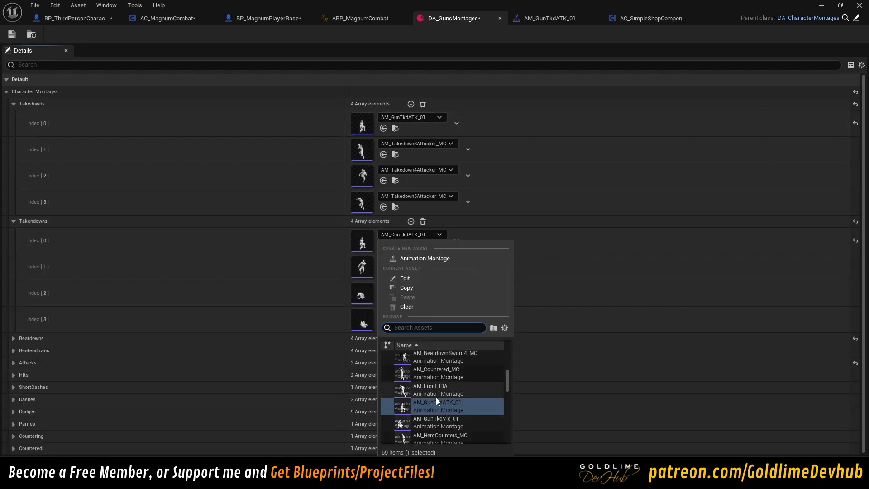
click(437, 425)
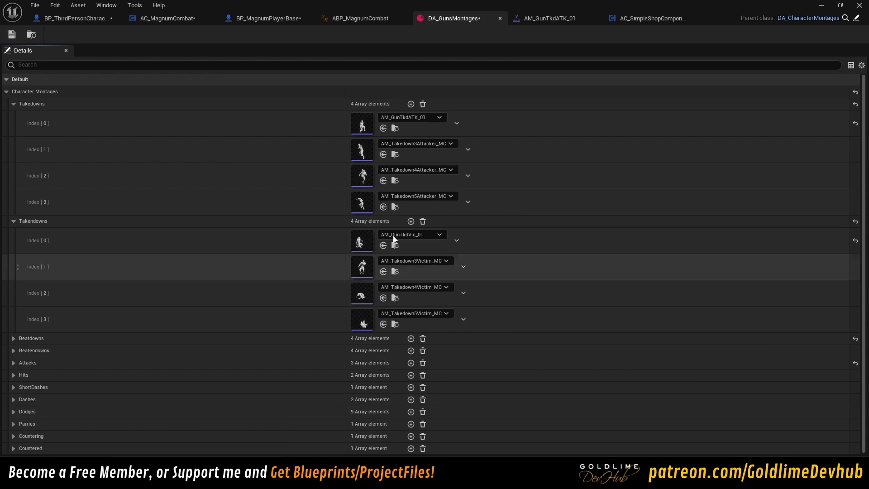
Step: Delete the three other attacker montages from the Takedowns array, keeping only AM_GunTkdATK_01
click(468, 149)
click(481, 173)
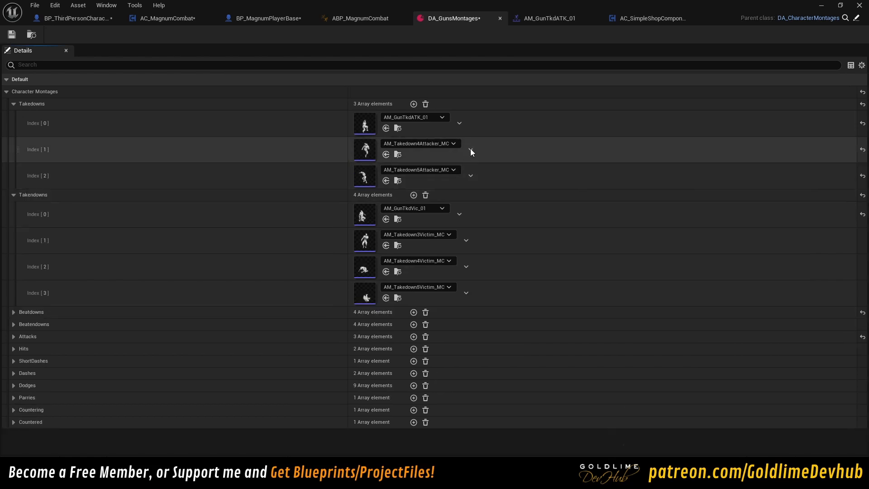
click(469, 149)
click(479, 173)
click(471, 149)
click(482, 173)
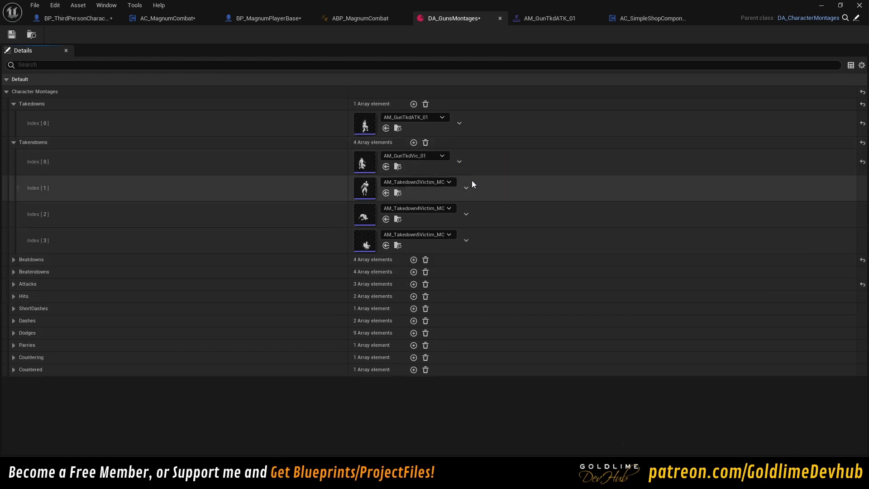
Step: Delete the three other victim montages from the Takendowns array, keeping only AM_GunTkdVic_01
click(466, 189)
click(480, 212)
click(465, 188)
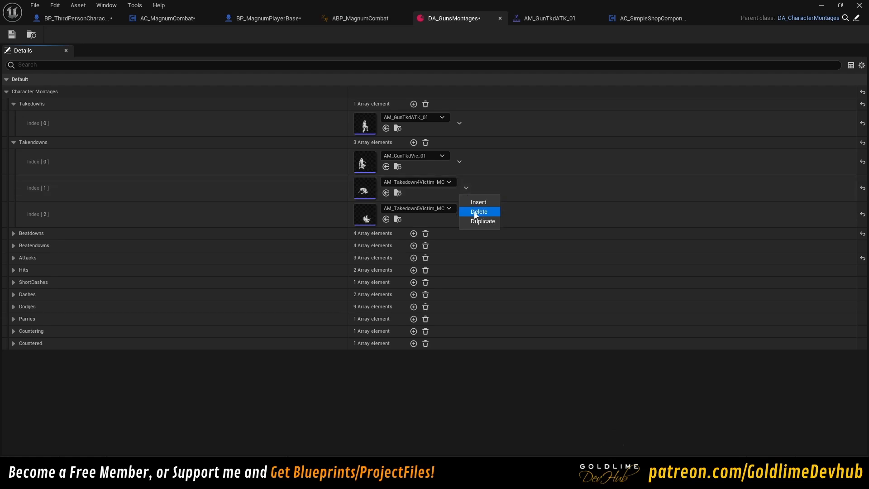
click(480, 212)
click(464, 189)
click(480, 211)
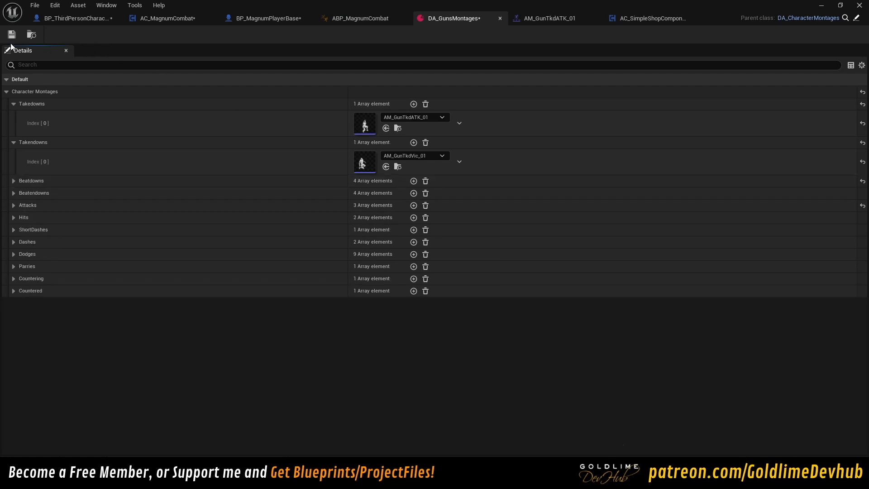
Step: Play-test the gun takedown on the red enemies in LVL_CombatCameras
click(823, 5)
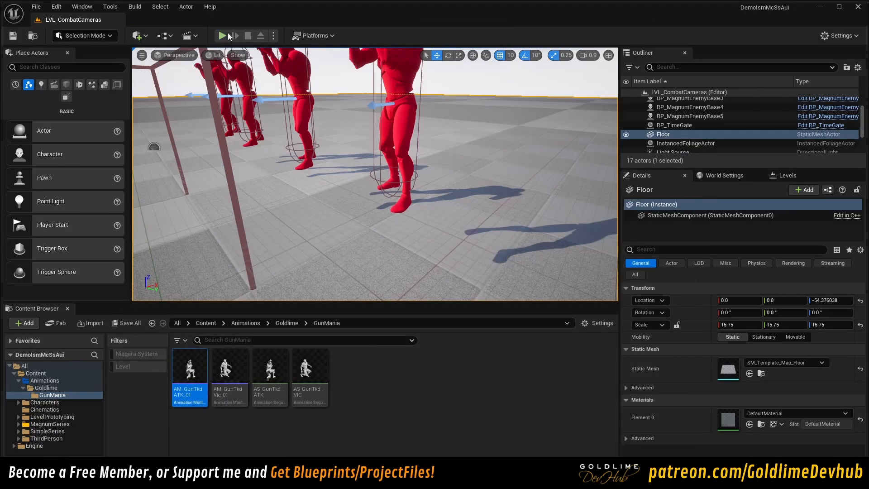
click(222, 36)
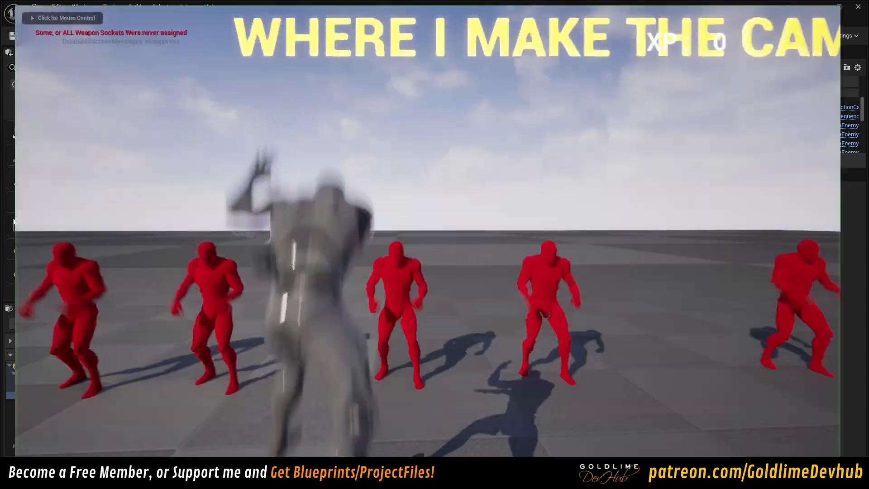
key(w)
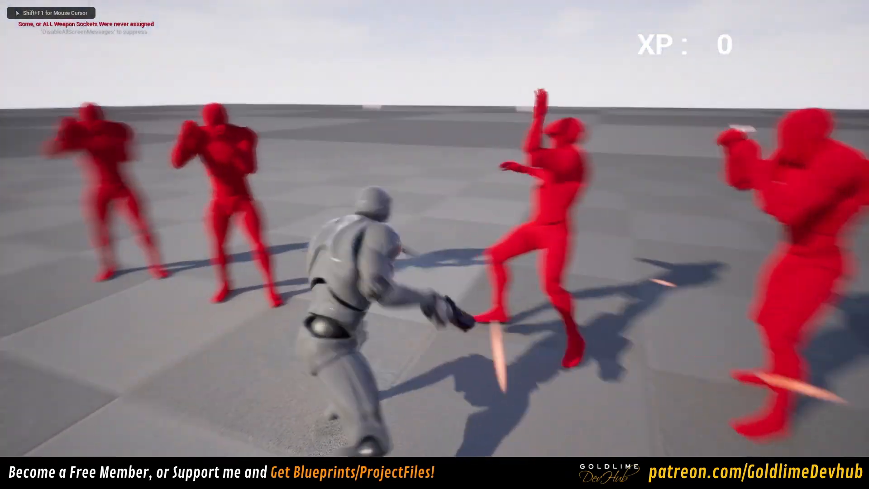
key(w)
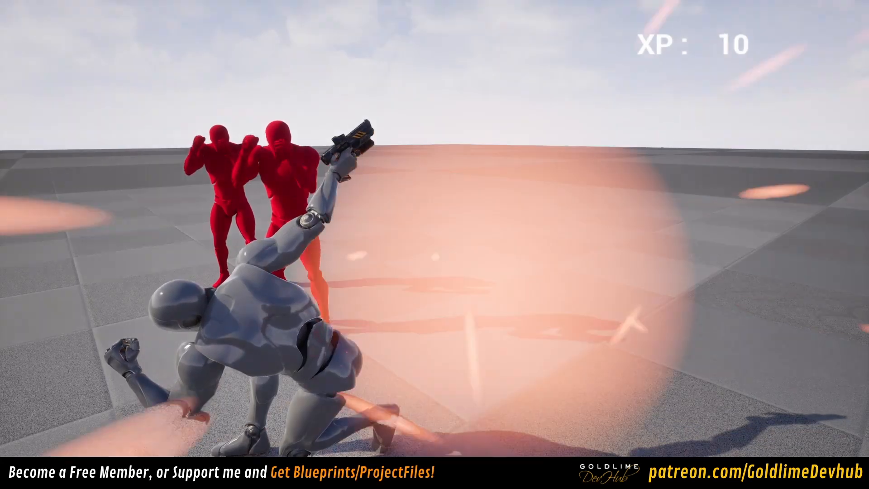
key(alt+Tab)
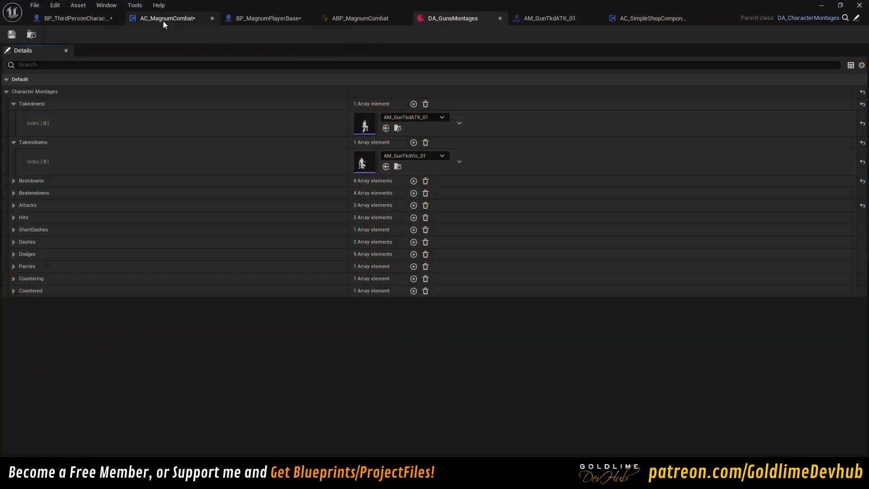
Step: Open the ActionCameraCodes graph in AC_MagnumCombat and examine the Make Array of takedown level sequences and its Select indices
click(145, 19)
right_drag(307, 226, 425, 210)
scroll(425, 130, down, 4)
scroll(425, 210, down, 5)
click(175, 52)
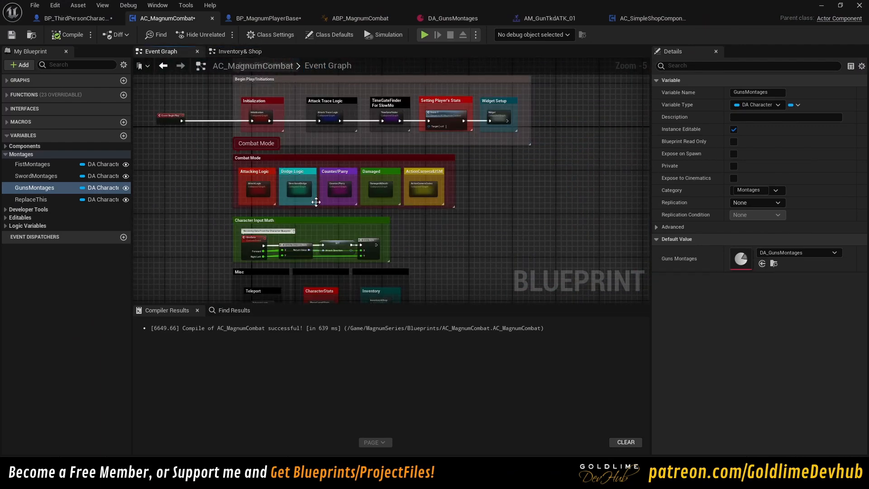
scroll(393, 159, up, 4)
click(453, 223)
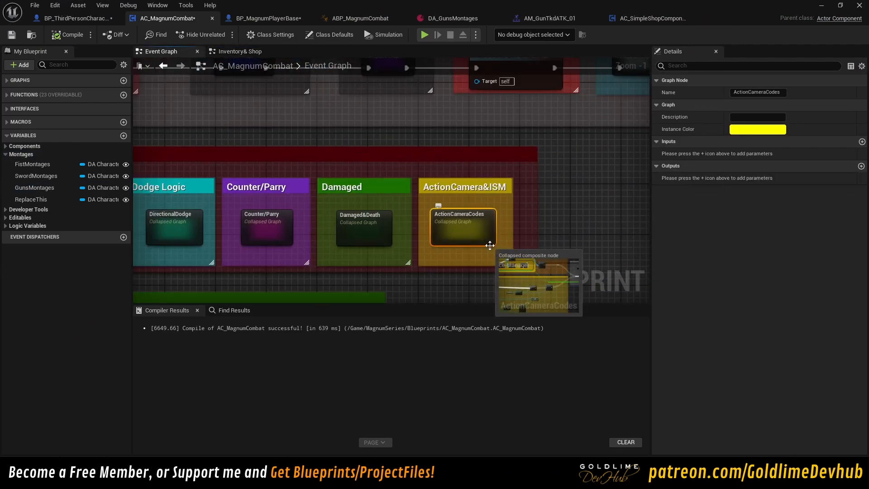
double_click(489, 246)
scroll(302, 249, up, 3)
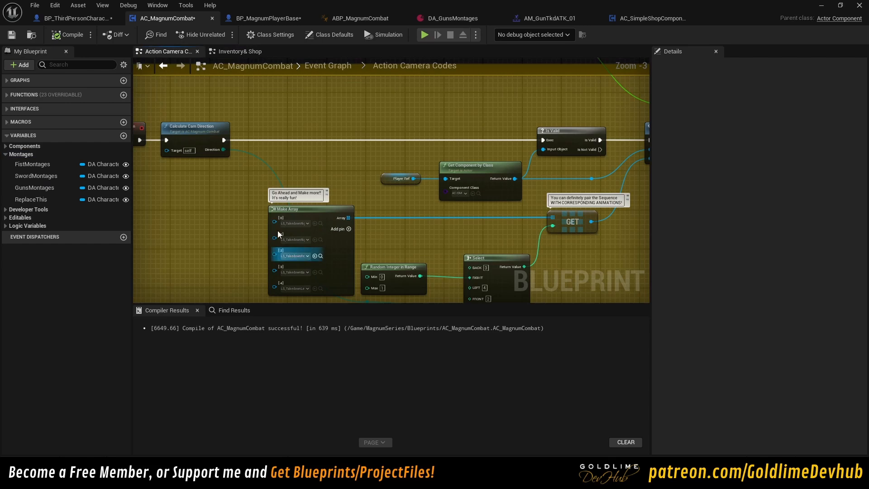
scroll(278, 232, up, 3)
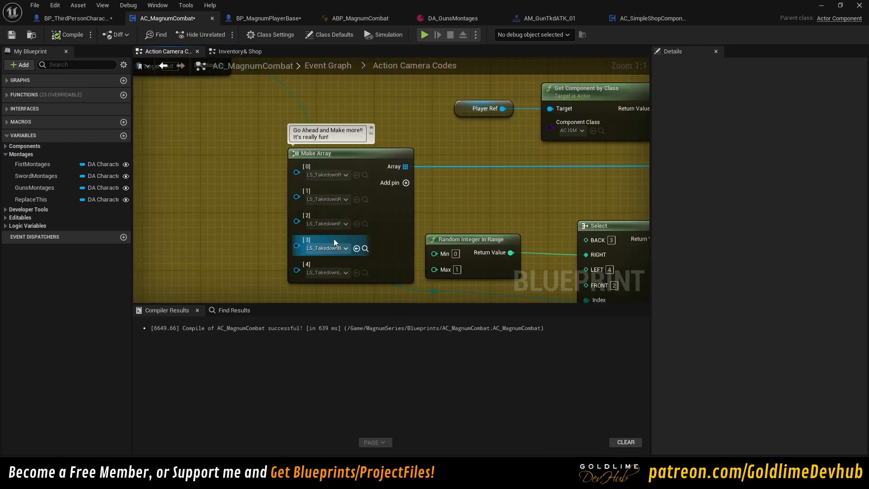
right_drag(386, 265, 351, 266)
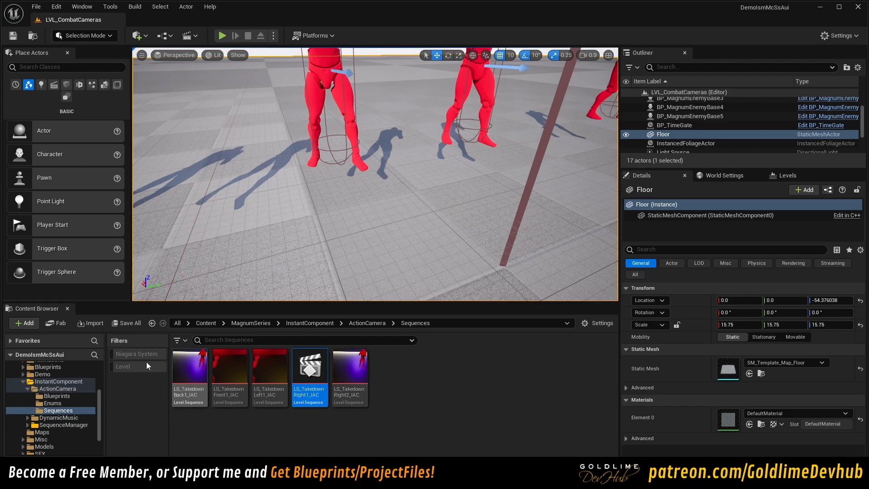
Step: Try to create a Level Sequence with a name starting LS_Gun in the ActionCamera Sequences folder
key(s)
right_drag(375, 174, 348, 159)
right_drag(419, 221, 419, 206)
key(e)
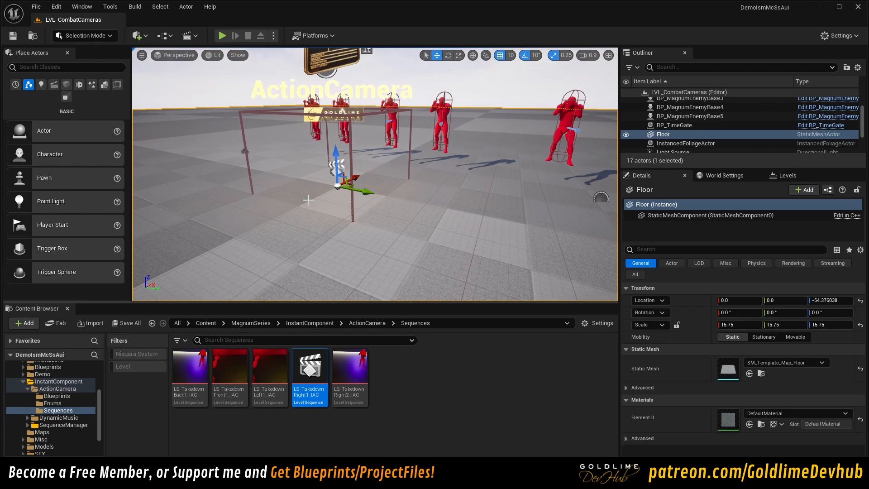
right_click(411, 390)
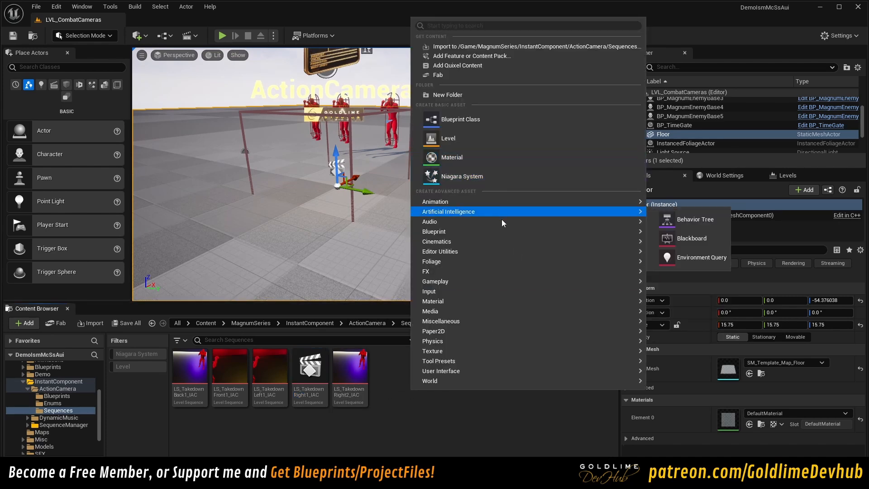
mouse_move(629, 243)
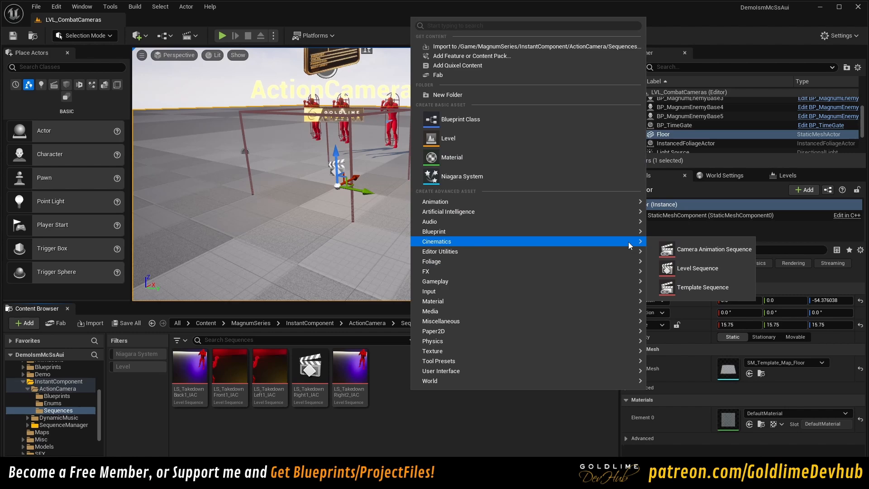
click(677, 262)
text(LS)
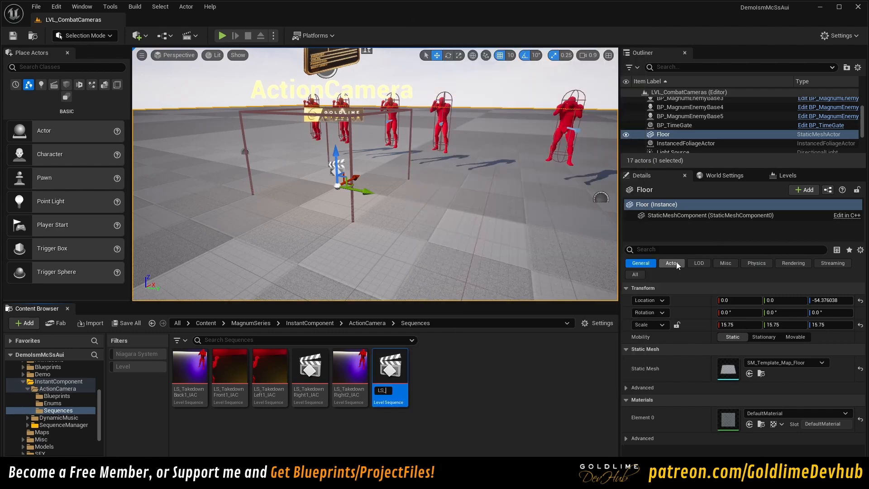
text(_Gun)
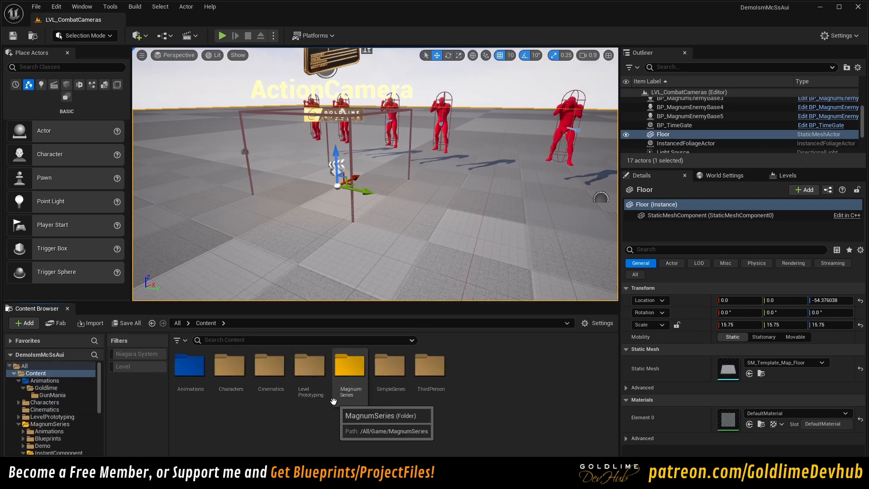
Step: Open LS_GunTakedown from the Cinematics folder and preview the attacker animation up to frame 30
double_click(271, 376)
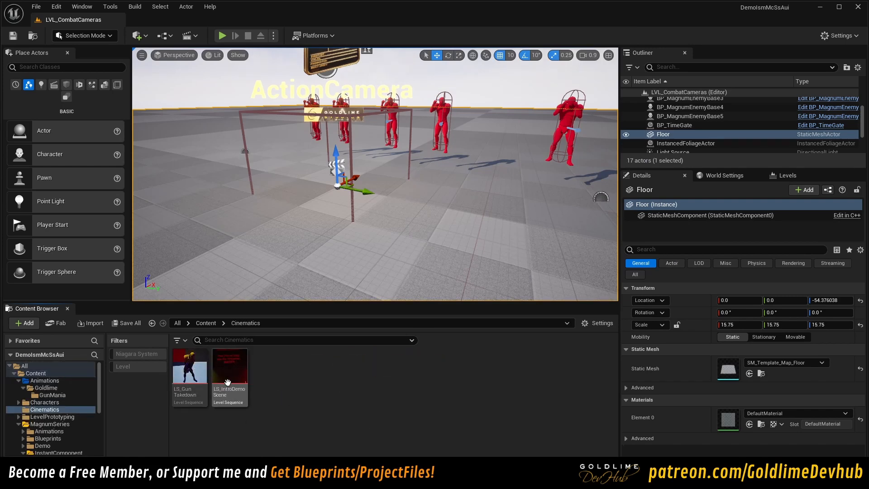
double_click(195, 368)
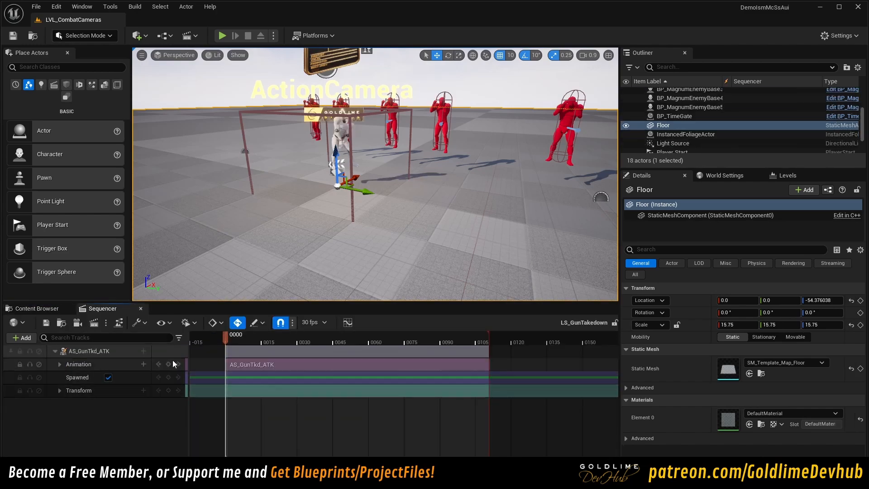
right_drag(330, 249, 312, 238)
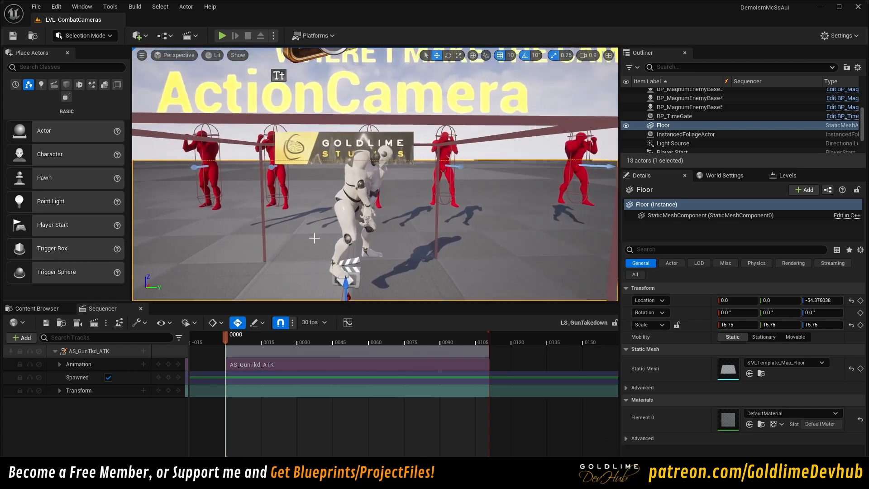
drag(229, 340, 300, 338)
Step: Review the AS_GunTkd_ATK section's properties and preview the takedown pose at frame 60
right_click(310, 366)
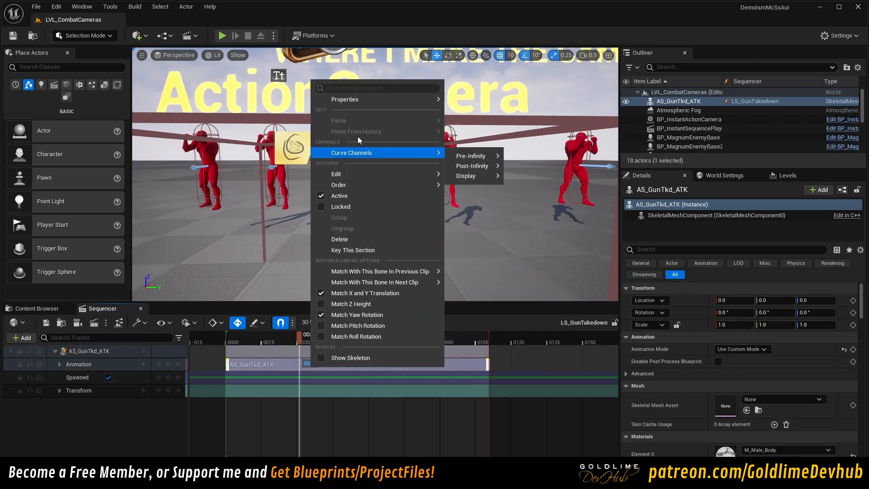
mouse_move(349, 99)
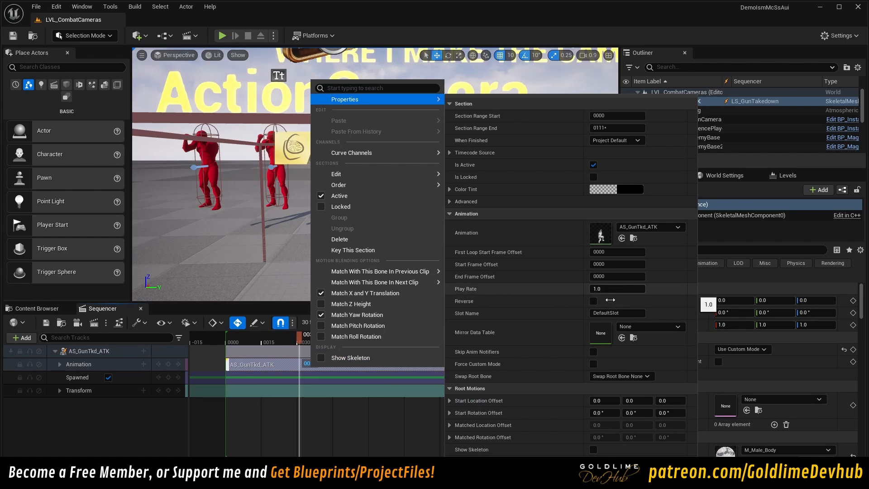
click(279, 411)
drag(292, 344, 372, 341)
right_drag(375, 226, 265, 233)
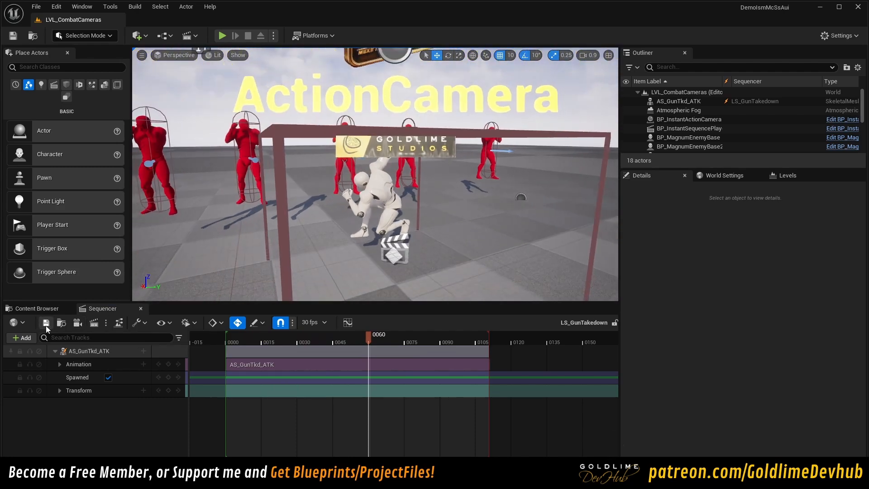
Step: Add a Cine Camera Actor framing the attacker, with aperture 1.2 and a manual focus distance of about 1956
click(78, 324)
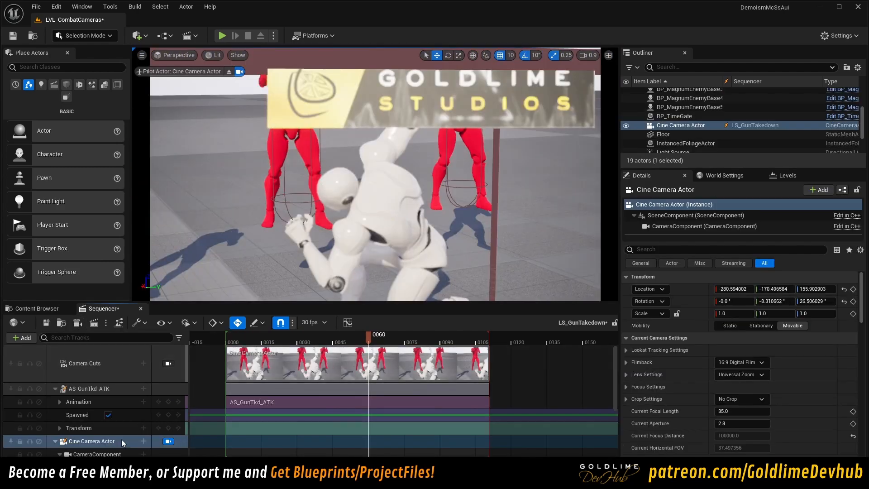
right_drag(375, 174, 355, 157)
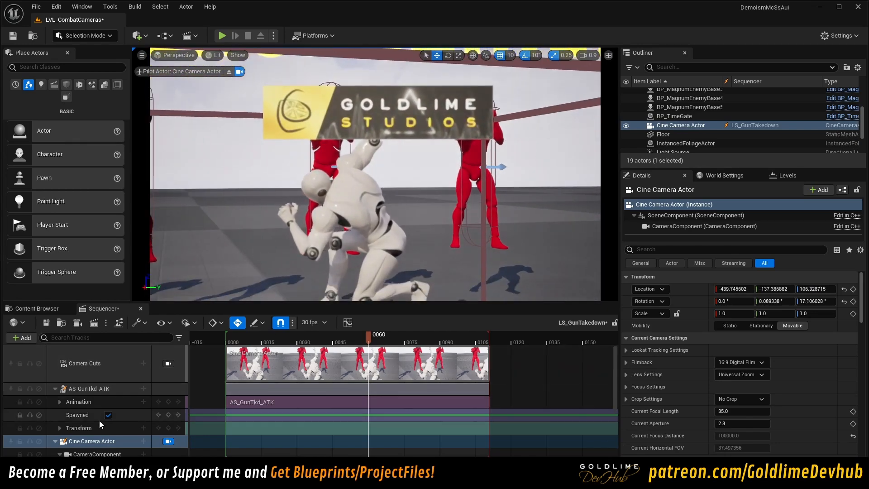
scroll(101, 423, down, 5)
drag(109, 398, 91, 399)
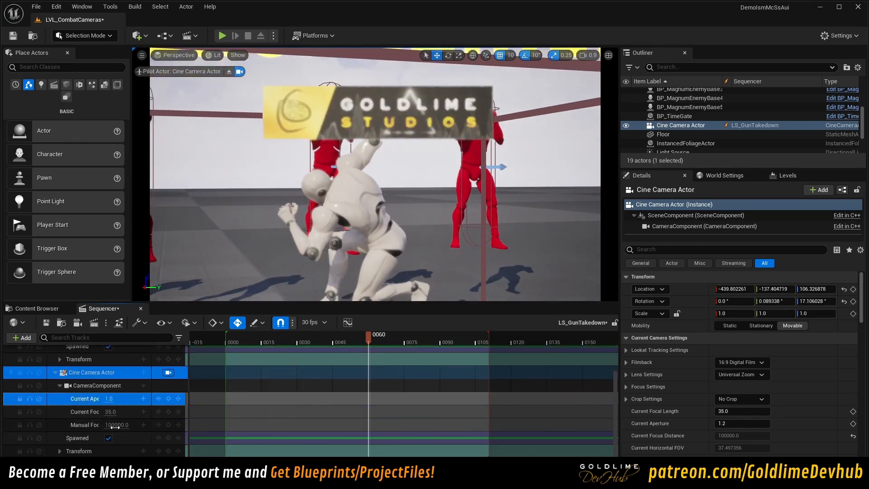
drag(120, 424, 110, 410)
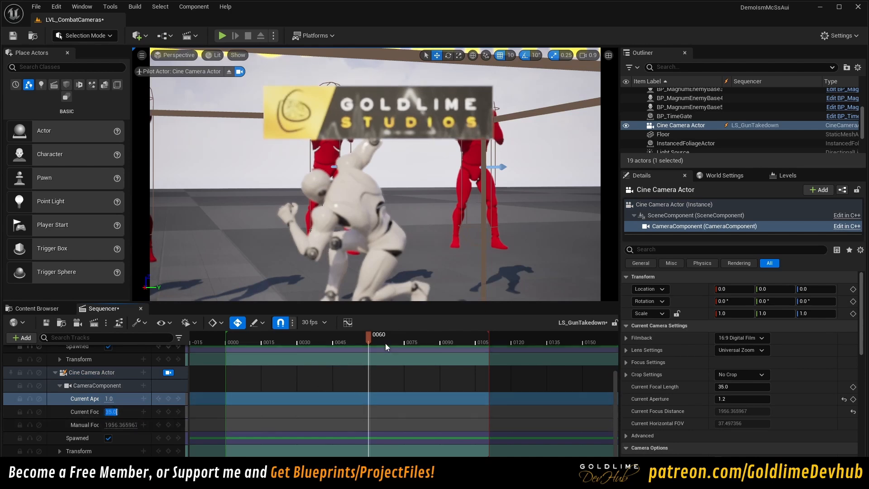
Step: At frame 30, key the camera's transform, focal length 35, aperture 1.2 and manual focus distance of about 446
drag(369, 339, 297, 338)
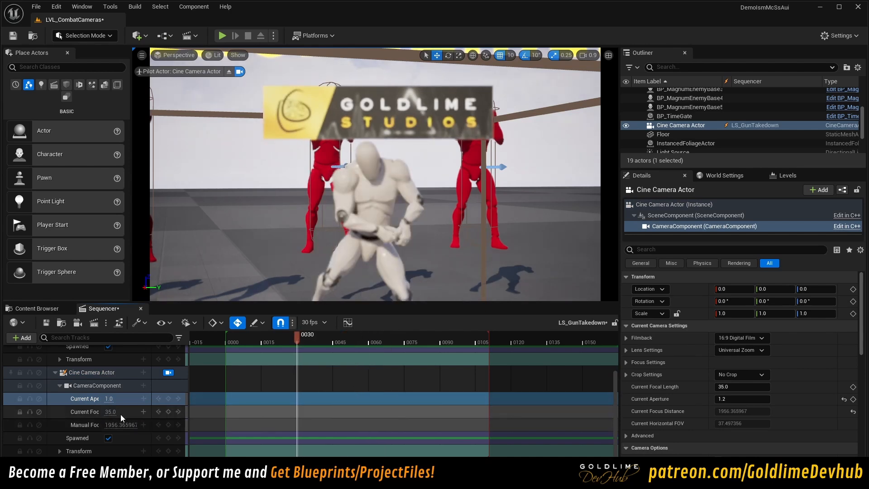
click(168, 411)
click(168, 425)
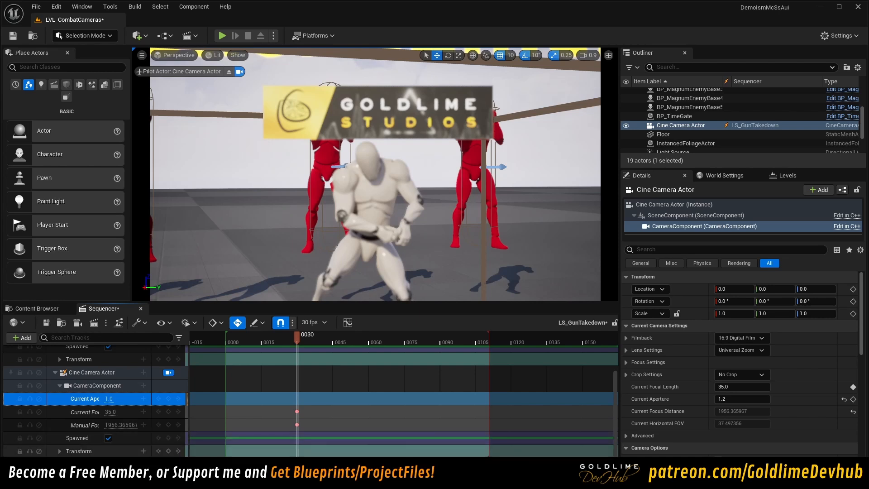
click(168, 399)
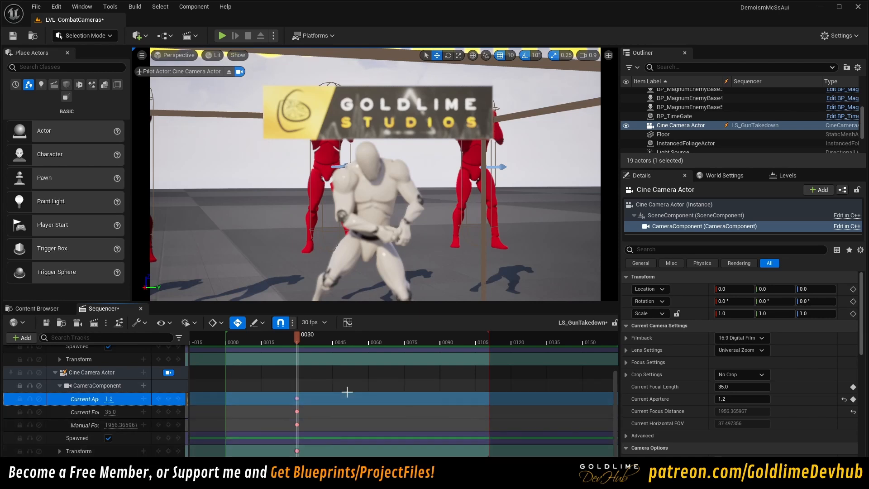
mouse_move(121, 425)
mouse_down()
mouse_move(97, 424)
mouse_move(106, 425)
mouse_up()
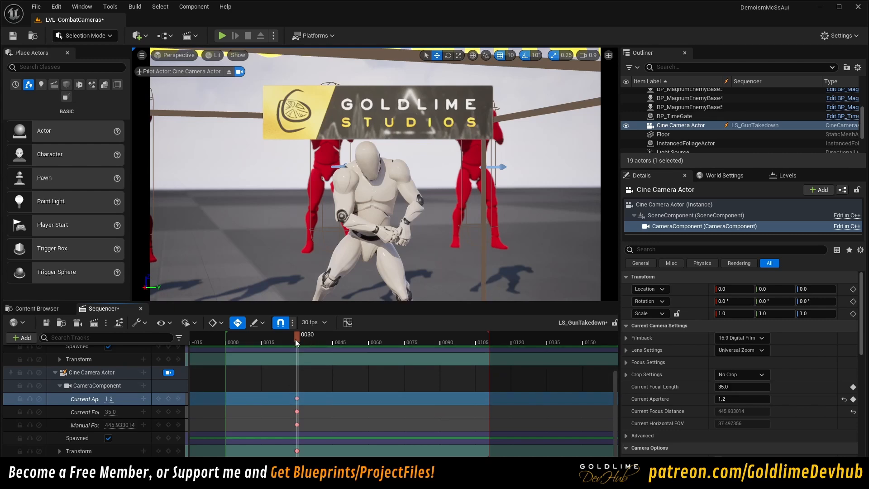
Step: At frame 54, key a close side view of the crouching attacker and a manual focus distance of about 252
drag(296, 342, 356, 350)
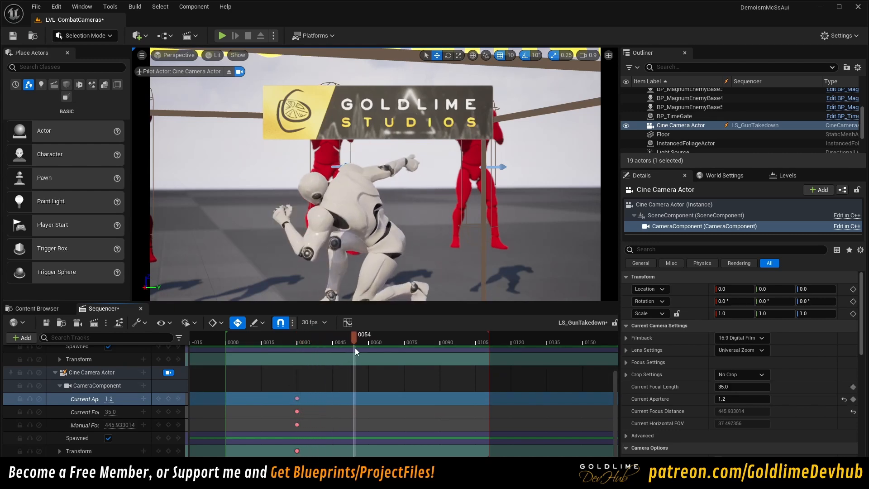
right_drag(357, 244, 373, 185)
scroll(340, 172, down, 2)
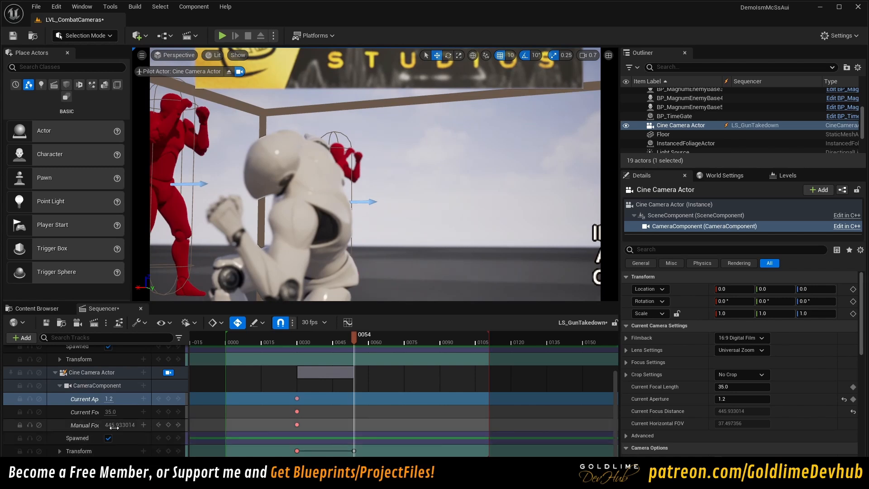
drag(117, 425, 91, 426)
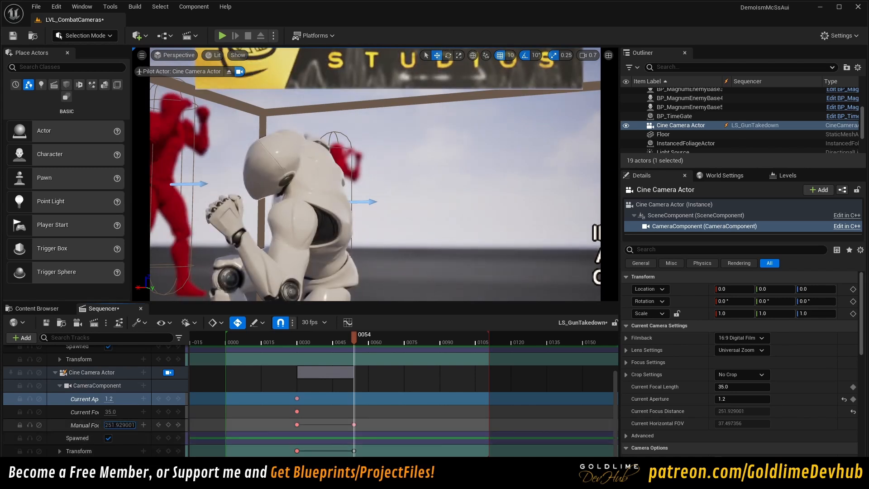
Step: Set the camera's focal length to 25 at frame 54 and move the camera closer to the attacker
click(111, 412)
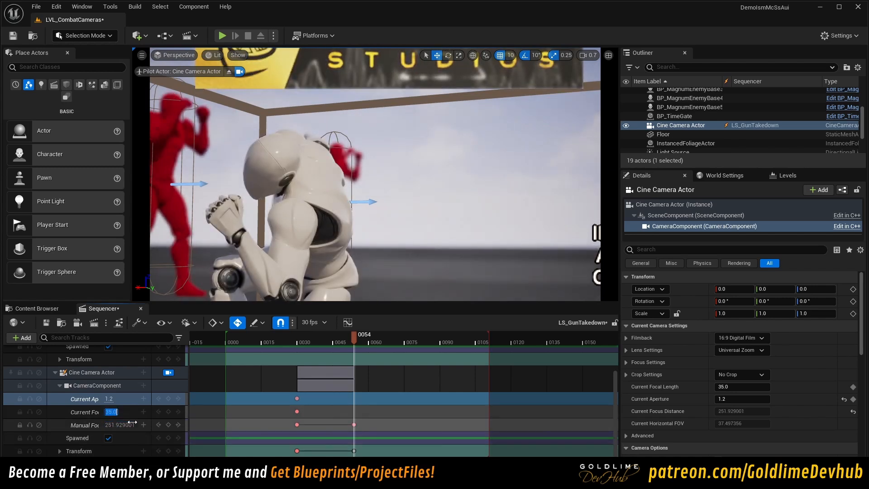
key(Return)
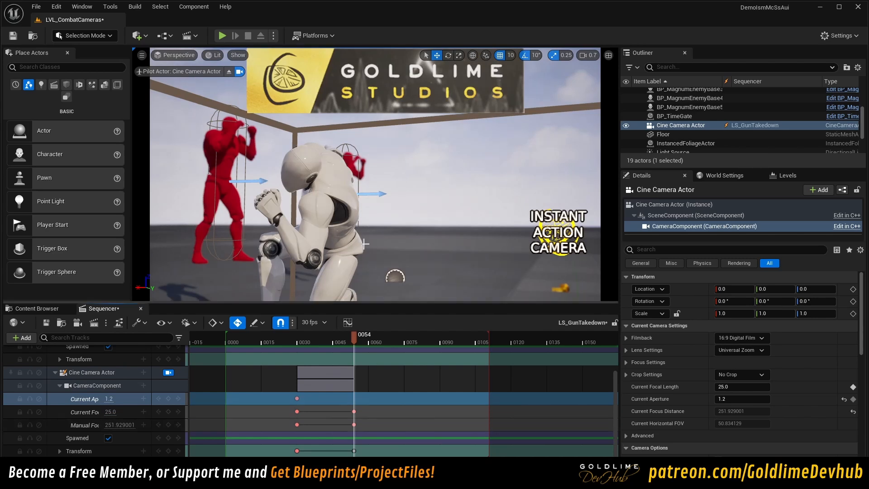
mouse_move(317, 204)
right_down()
mouse_move(317, 230)
mouse_move(317, 190)
mouse_move(317, 245)
mouse_move(317, 194)
right_up()
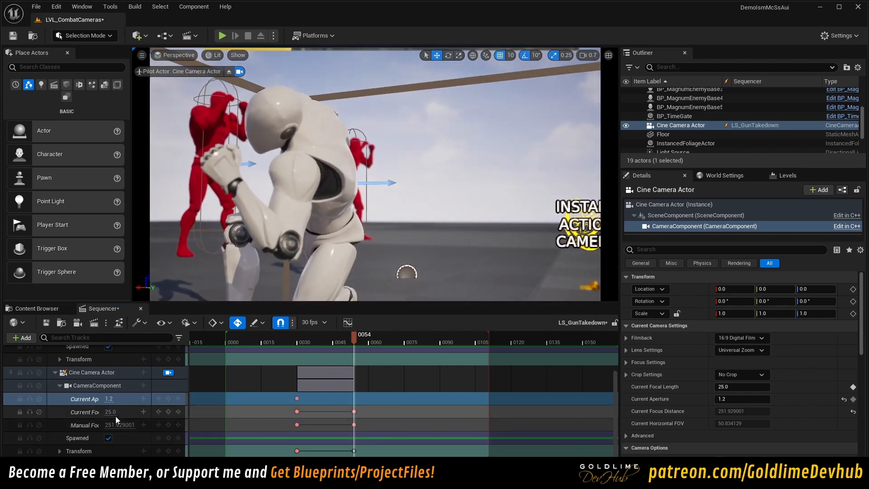
Step: At frame 54, set the focal length to 20 and reframe the camera closer to the attacker, and play back the move from frame 25
text(20)
key(Return)
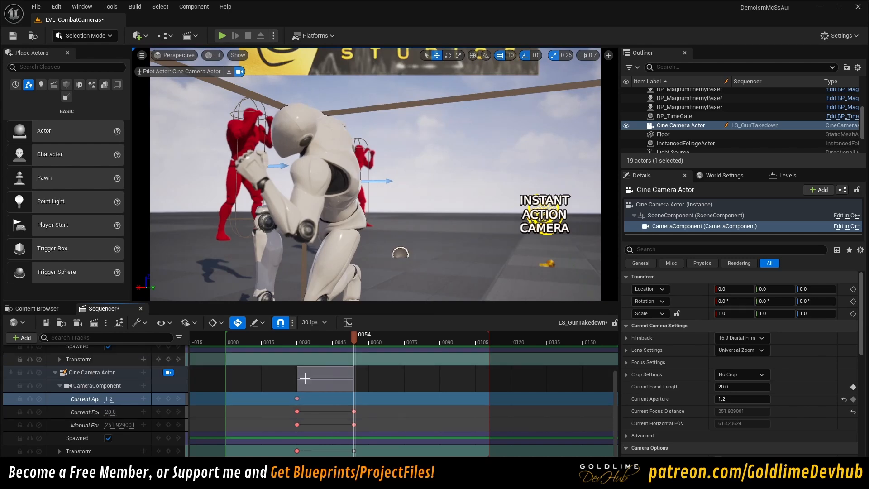
right_drag(375, 174, 360, 135)
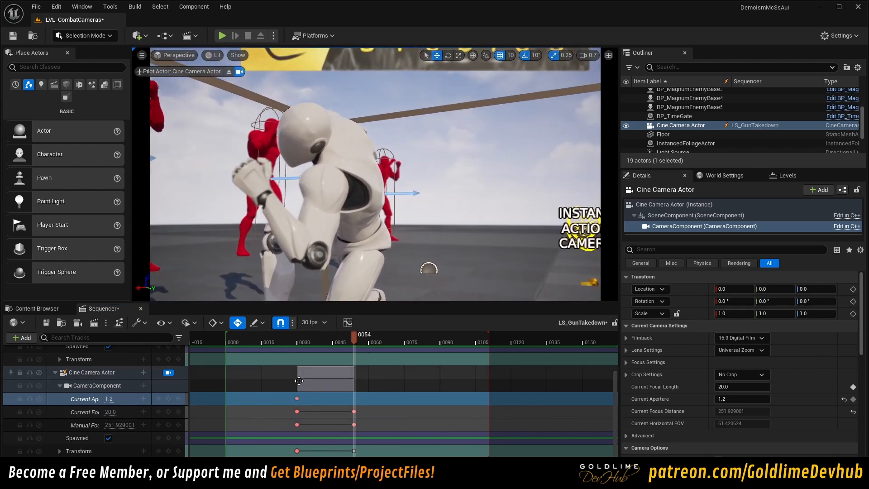
drag(352, 335, 287, 338)
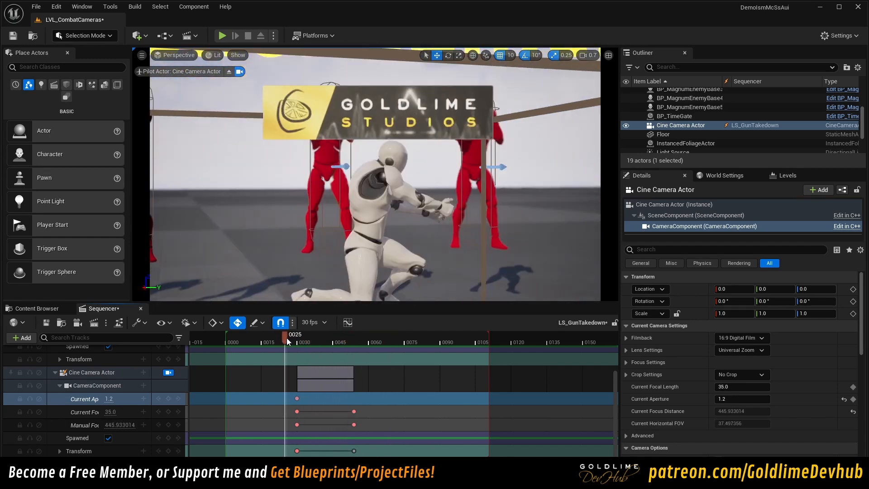
key(space)
key(space)
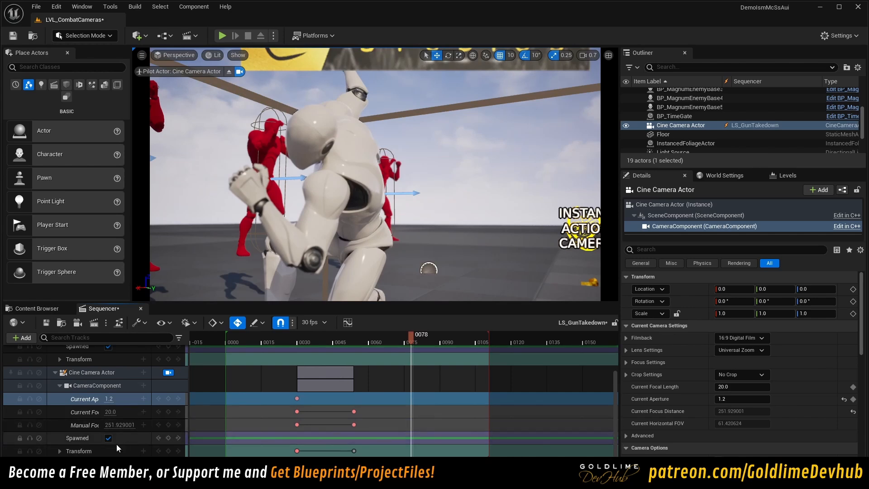
Step: Key the camera's transform with a wider, pulled-back view of the kneeling attacker at frame 78, and move that key to frame 111
click(168, 451)
mouse_move(375, 175)
right_down()
mouse_move(348, 160)
mouse_move(380, 172)
mouse_move(369, 181)
right_up()
key(w)
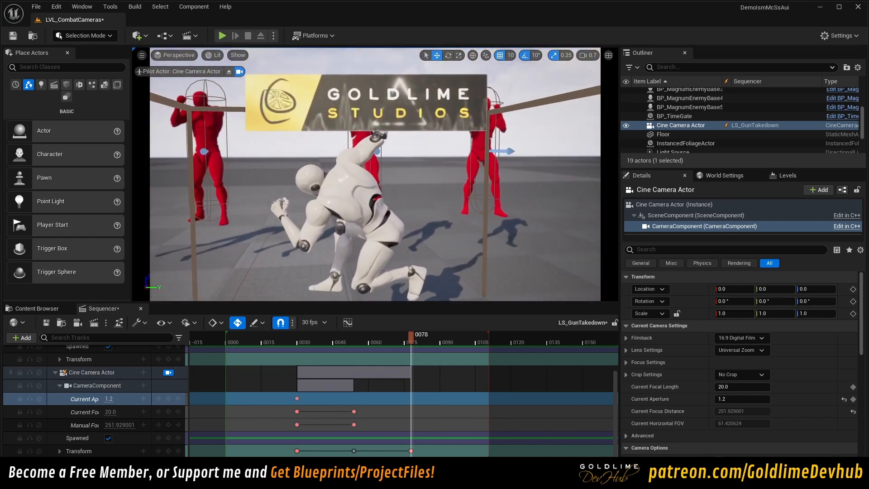
drag(411, 451, 482, 452)
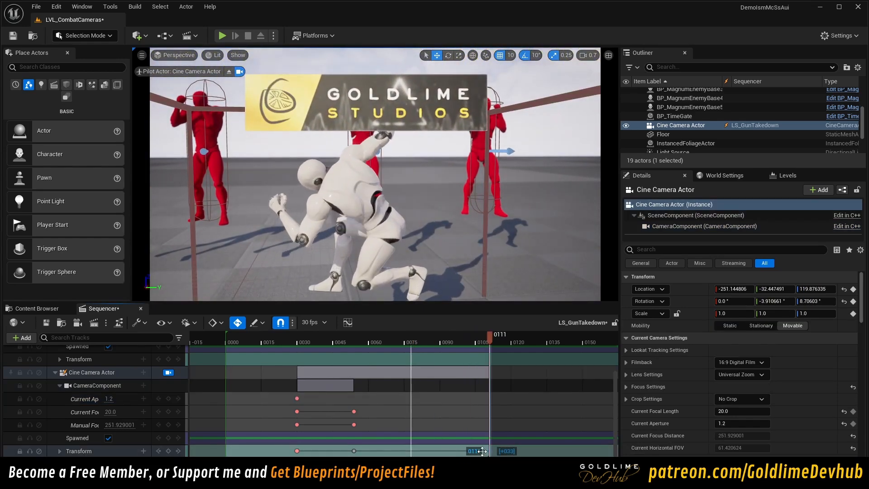